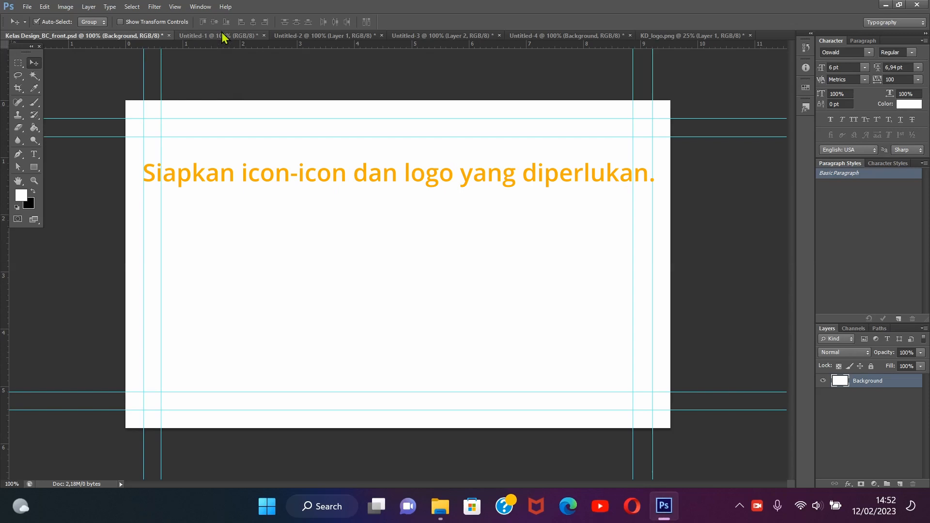
Look through the open phone, globe, envelope and location pin icon documents and the KD_logo.png logo file
click(224, 37)
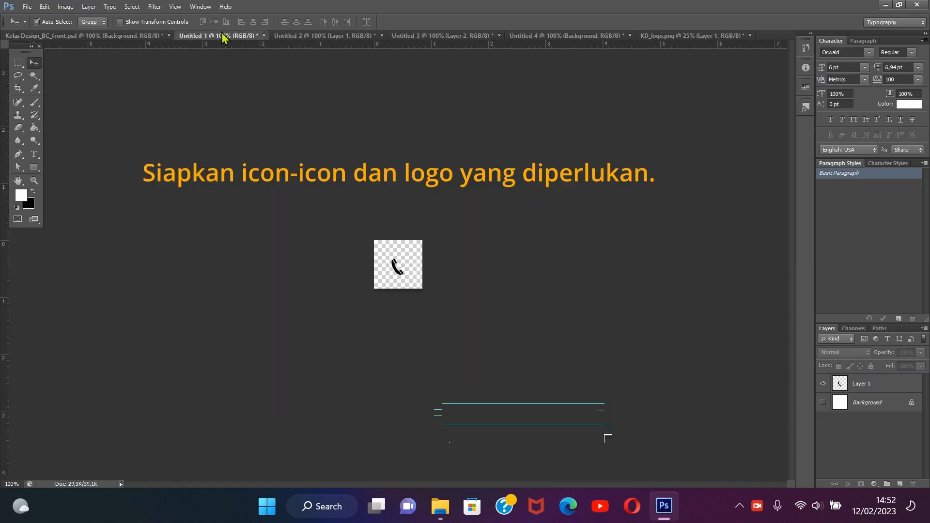
click(318, 37)
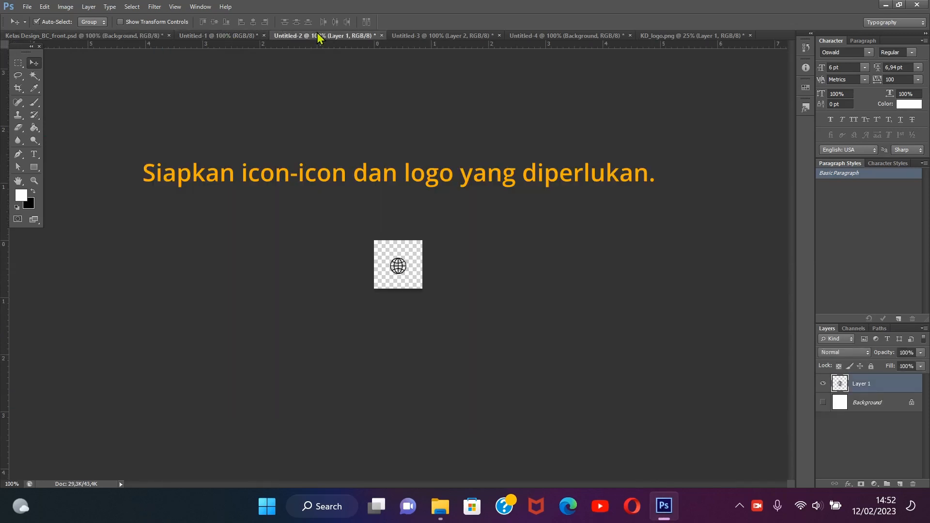
click(421, 36)
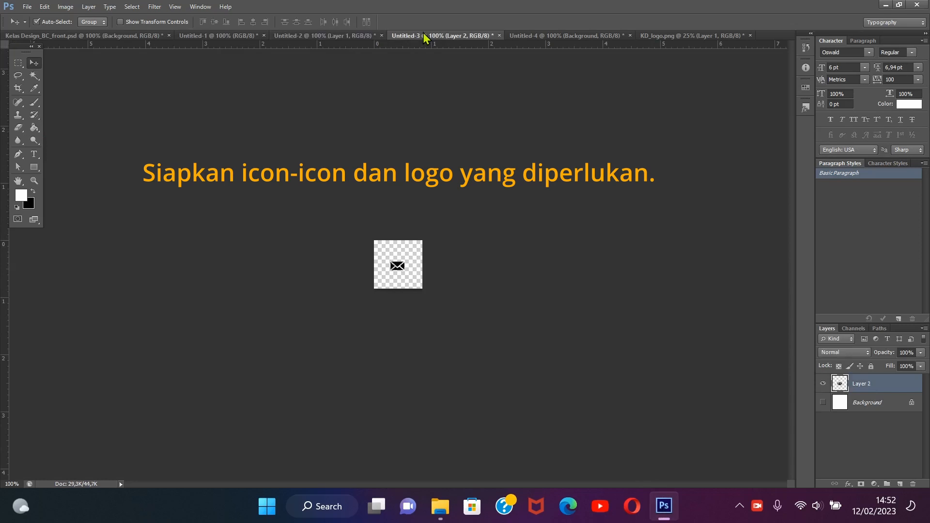
click(545, 36)
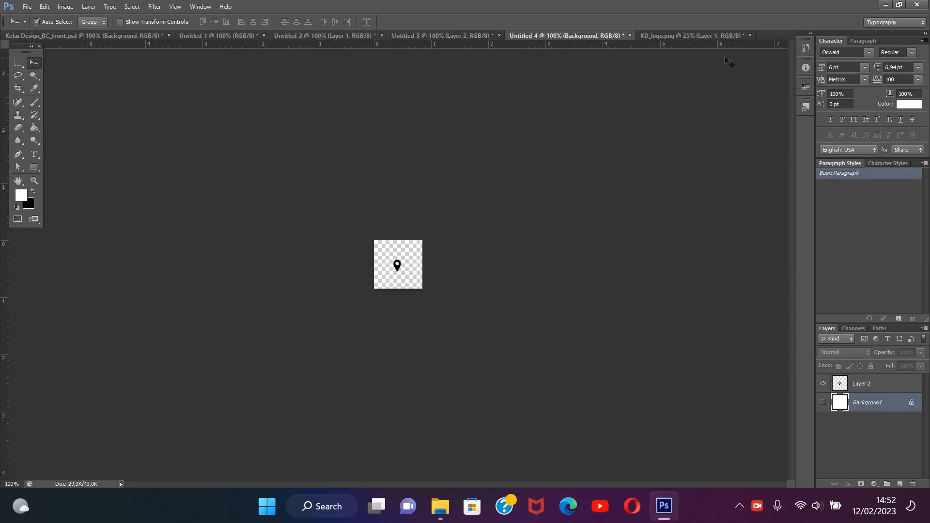
click(710, 38)
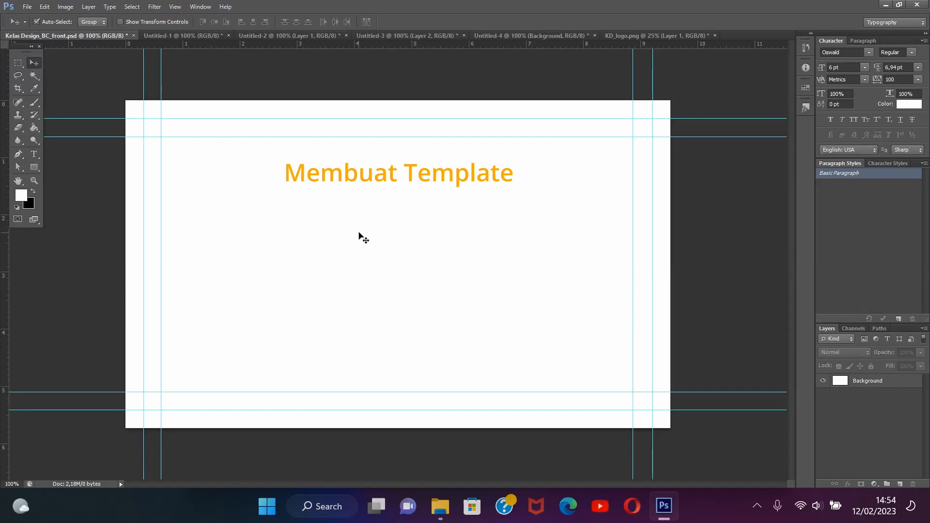
Add a vertical guide through the horizontal centre of the business card, aligned to the Background layer's Free Transform centre
right_click(362, 234)
click(33, 170)
click(33, 170)
right_click(384, 229)
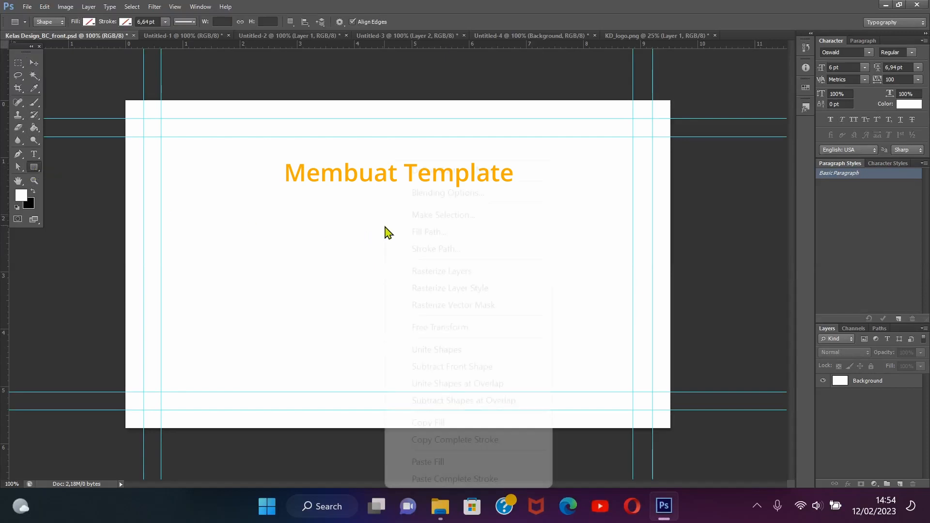
click(868, 423)
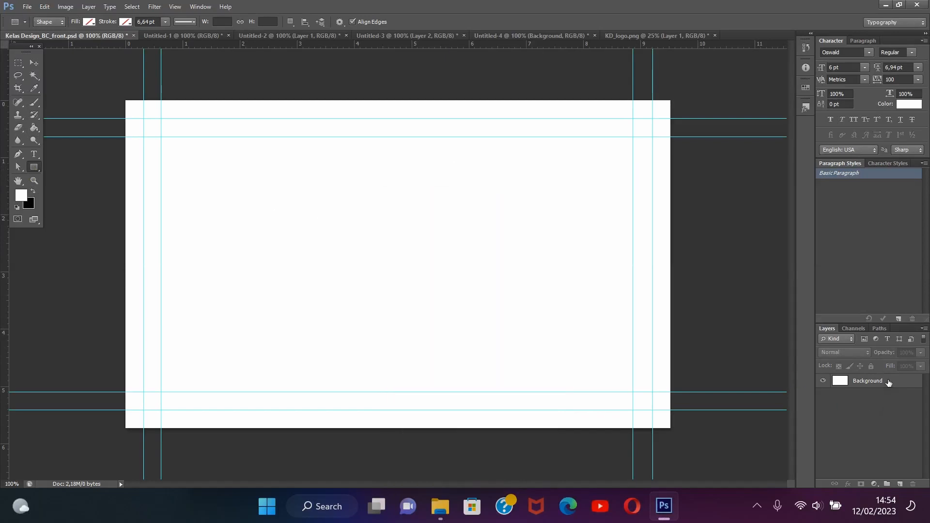
click(833, 386)
right_click(343, 244)
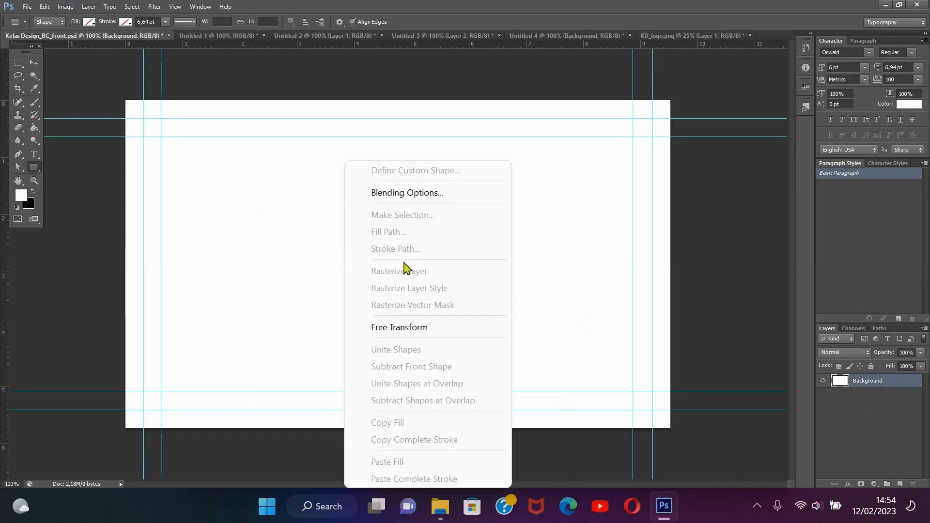
click(409, 326)
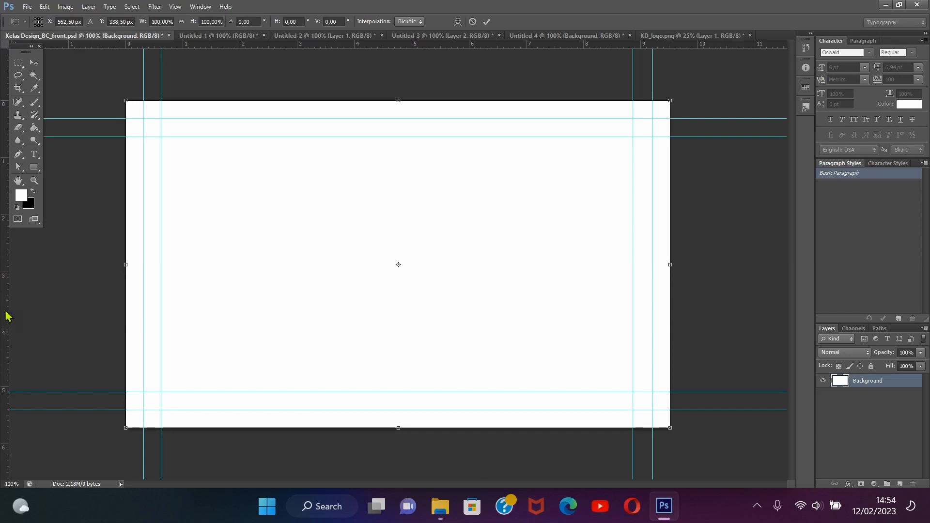
drag(6, 316, 399, 388)
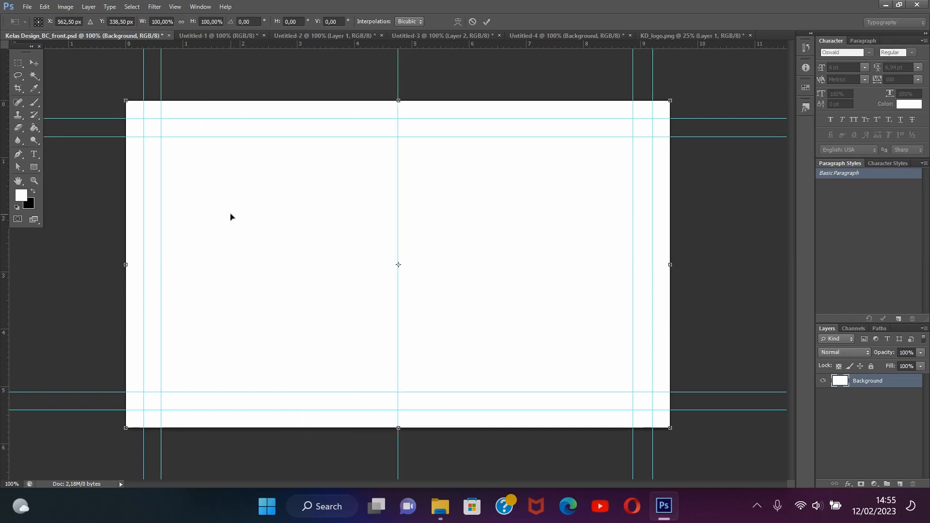
key(Return)
Draw a 562 by 680 px rectangle over the card's right half and make a new selection from it with 0 px feather
key(u)
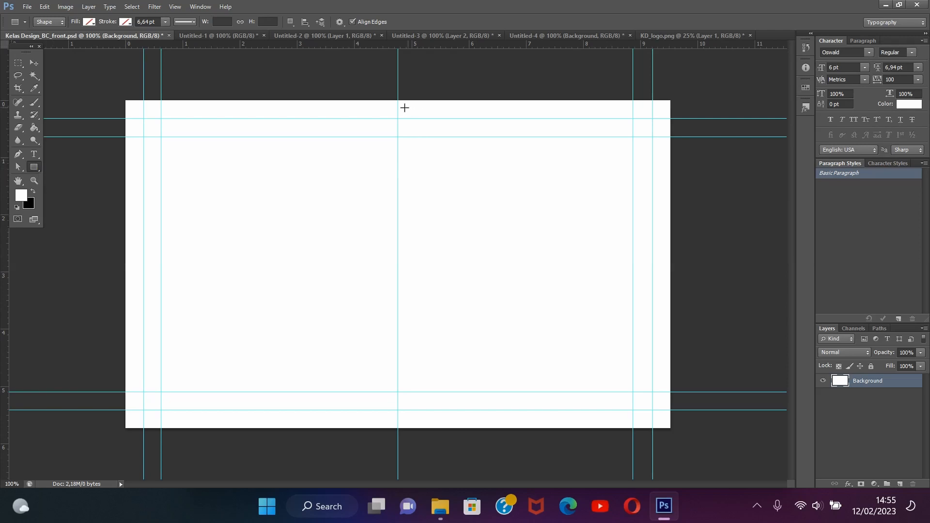
mouse_move(397, 101)
mouse_down()
mouse_move(412, 311)
mouse_move(432, 398)
mouse_move(448, 423)
mouse_move(670, 429)
mouse_up()
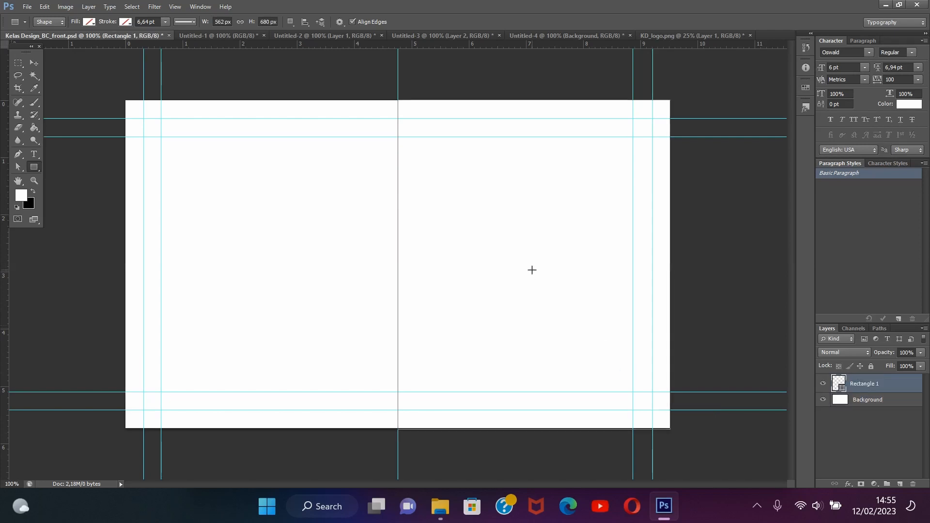
right_click(564, 248)
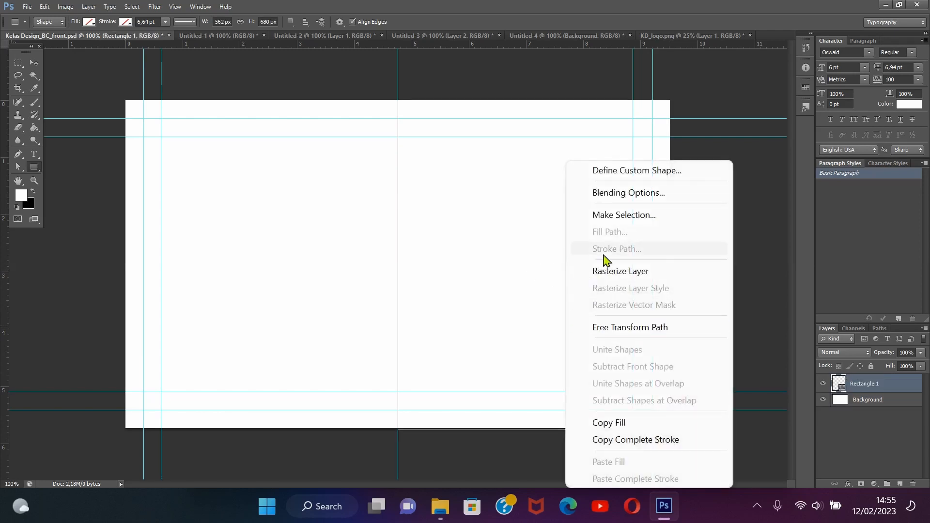
click(603, 220)
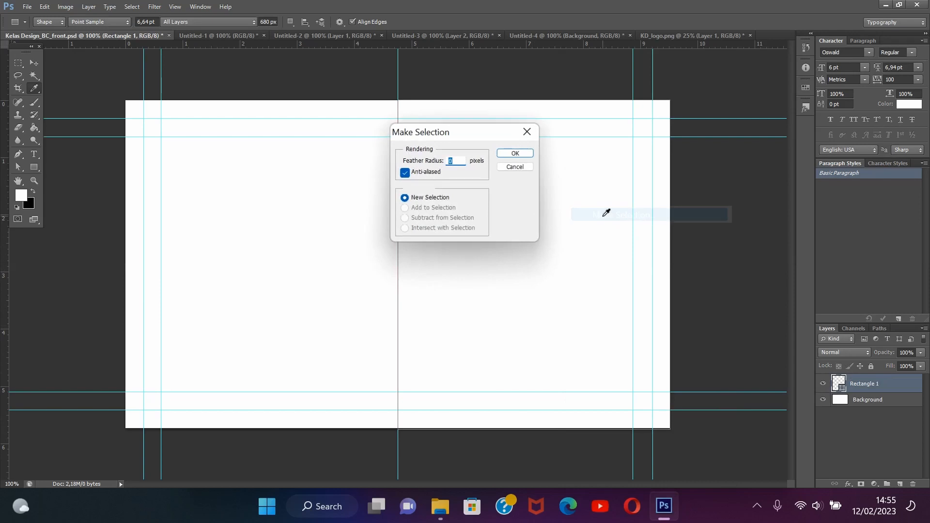
click(524, 156)
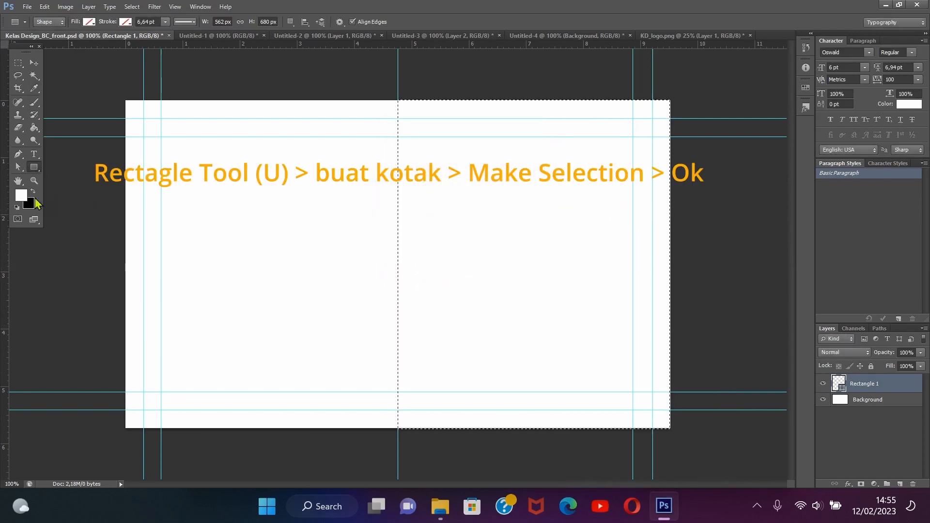
Set the foreground color to yellow ded20d
click(21, 196)
drag(719, 265, 719, 264)
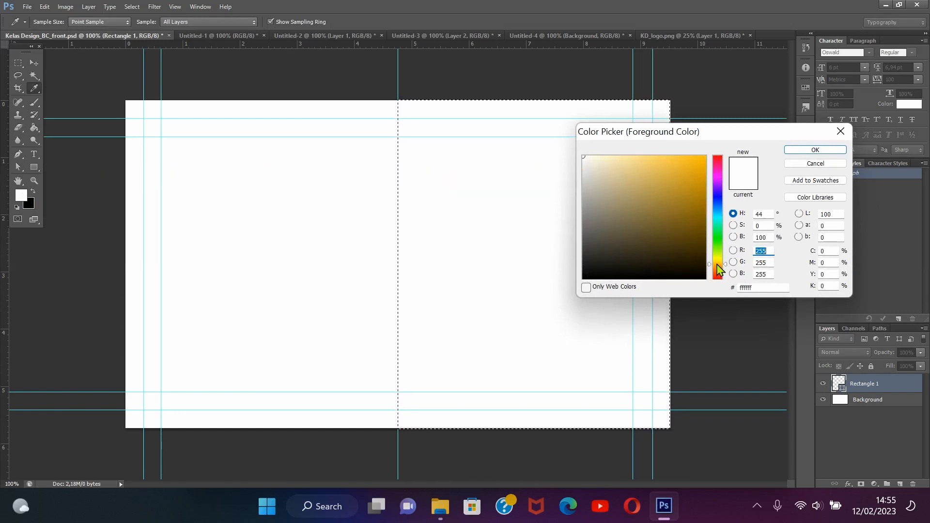
drag(719, 261, 719, 260)
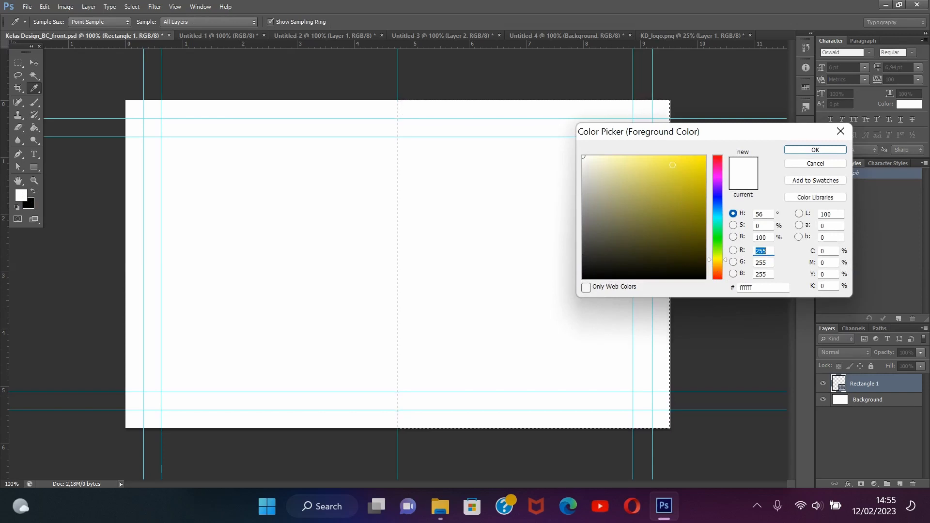
click(699, 165)
drag(698, 165, 699, 171)
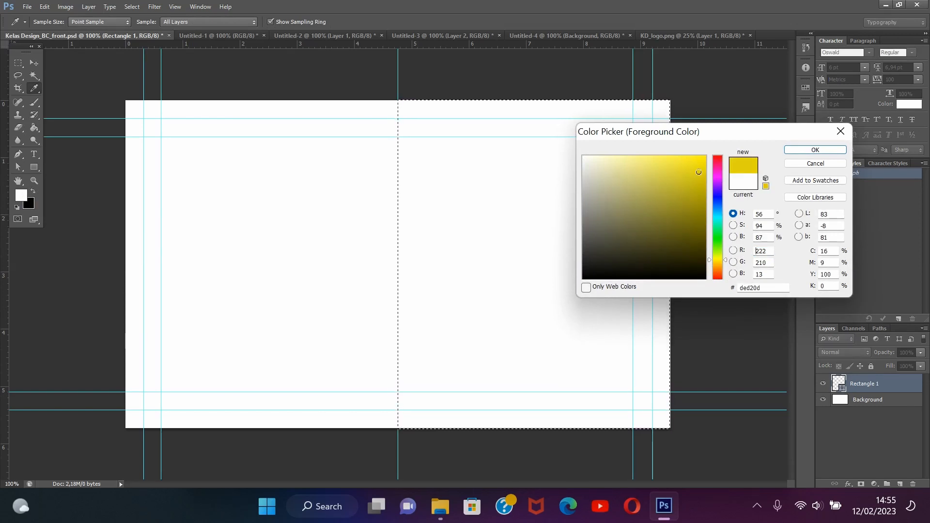
click(816, 151)
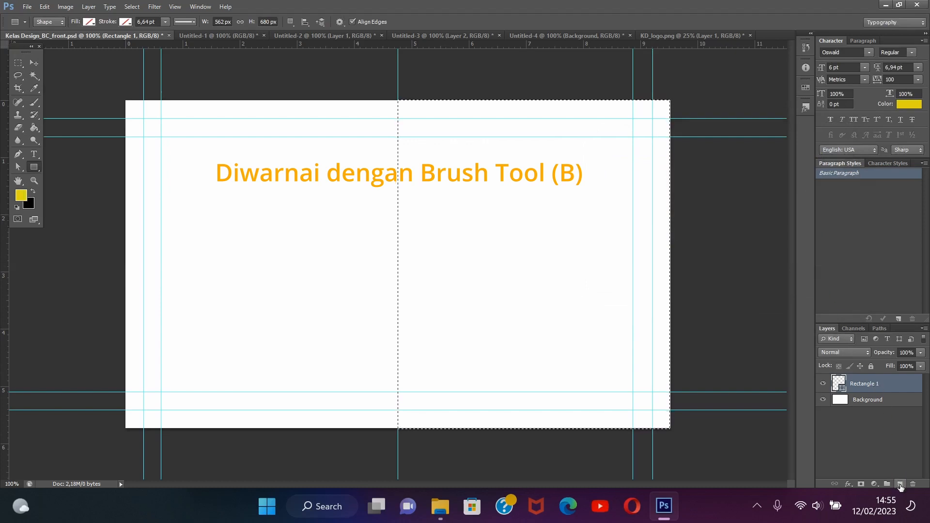
Paint the selected right half yellow with the Brush tool on a new layer, and deselect it
click(900, 484)
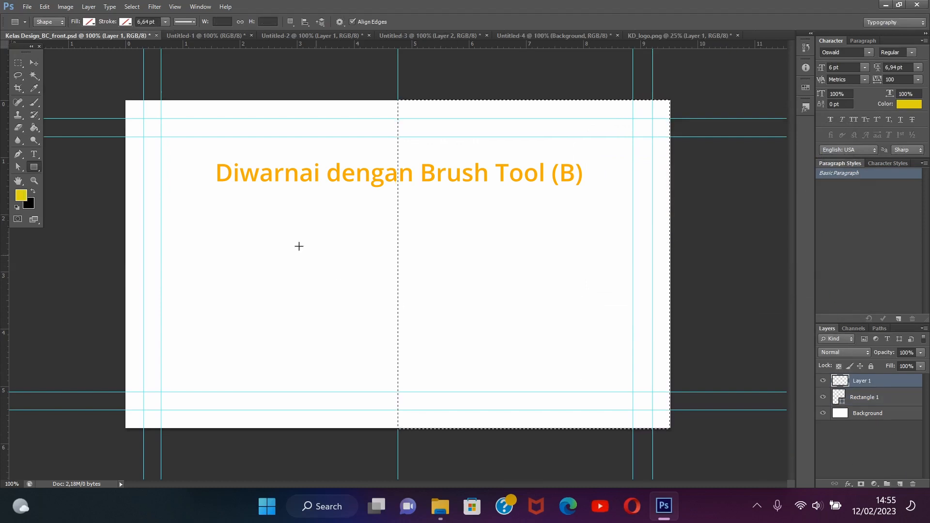
click(34, 102)
click(418, 112)
mouse_move(418, 112)
mouse_down()
mouse_move(415, 417)
mouse_move(667, 425)
mouse_move(664, 93)
mouse_move(470, 93)
mouse_move(472, 359)
mouse_move(513, 366)
mouse_move(566, 357)
mouse_move(581, 185)
mouse_move(554, 164)
mouse_move(523, 174)
mouse_move(520, 417)
mouse_move(463, 441)
mouse_move(406, 350)
mouse_move(381, 153)
mouse_move(516, 112)
mouse_move(658, 184)
mouse_move(669, 405)
mouse_up()
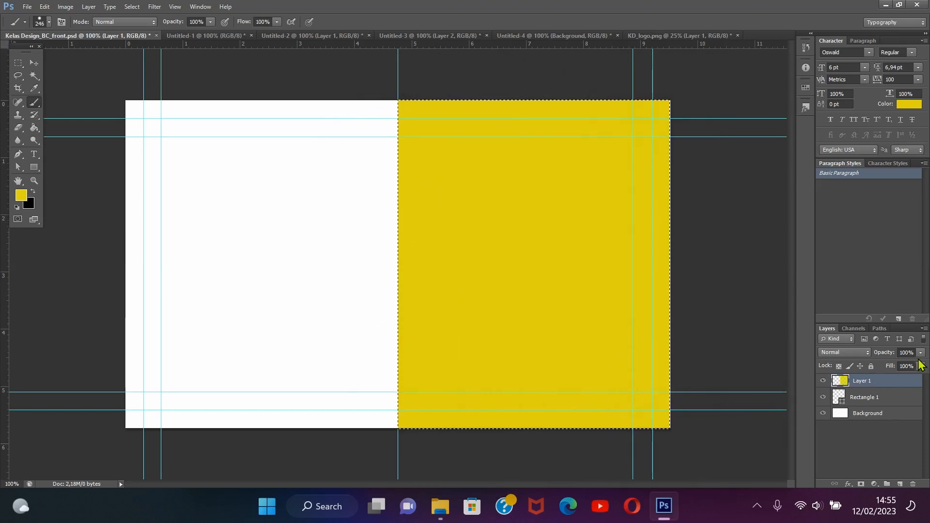
key(ctrl+d)
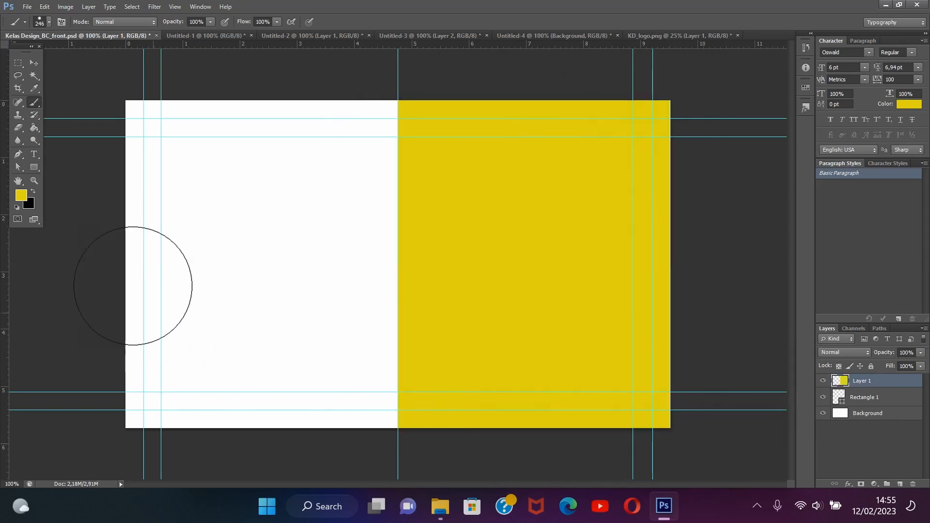
Draw a rounded rectangle of about 98 by 369 px with a 30 px radius, overlapping the middle of the card's left edge
click(32, 167)
right_click(31, 169)
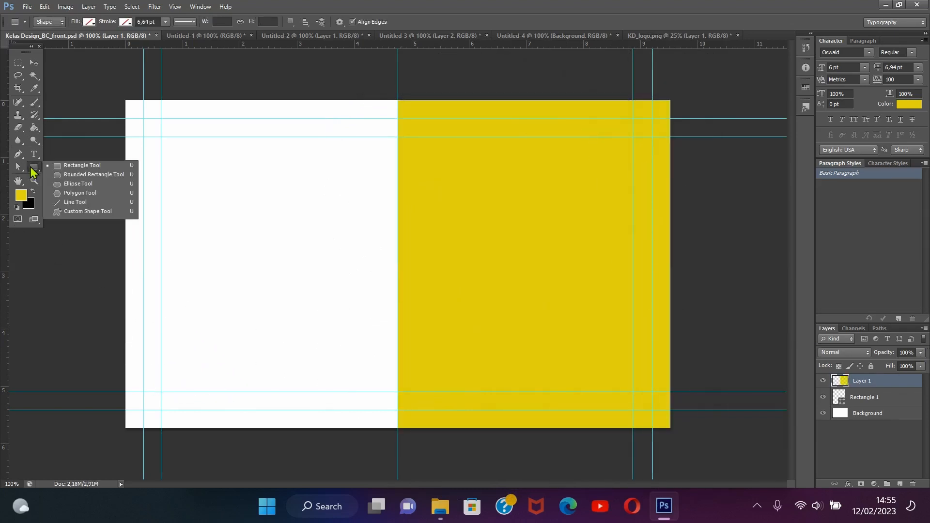
click(75, 175)
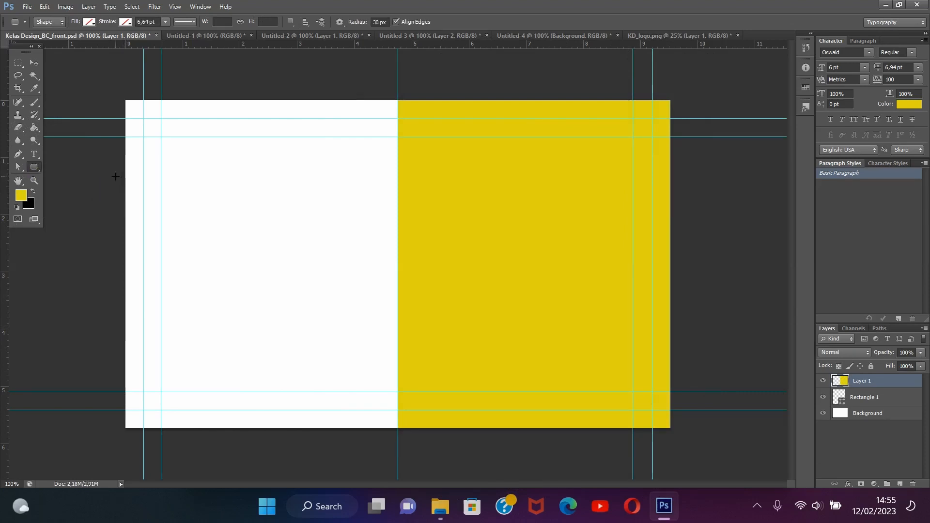
drag(114, 175, 160, 353)
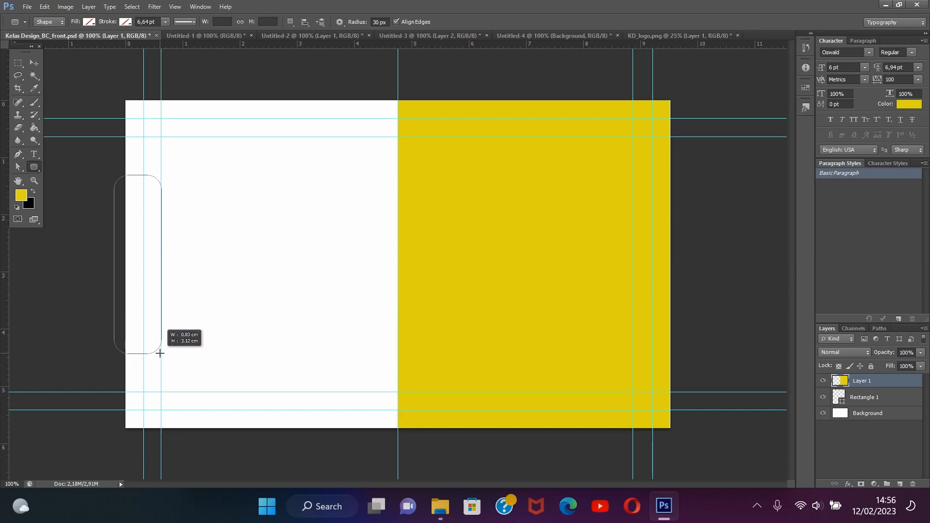
drag(160, 353, 160, 353)
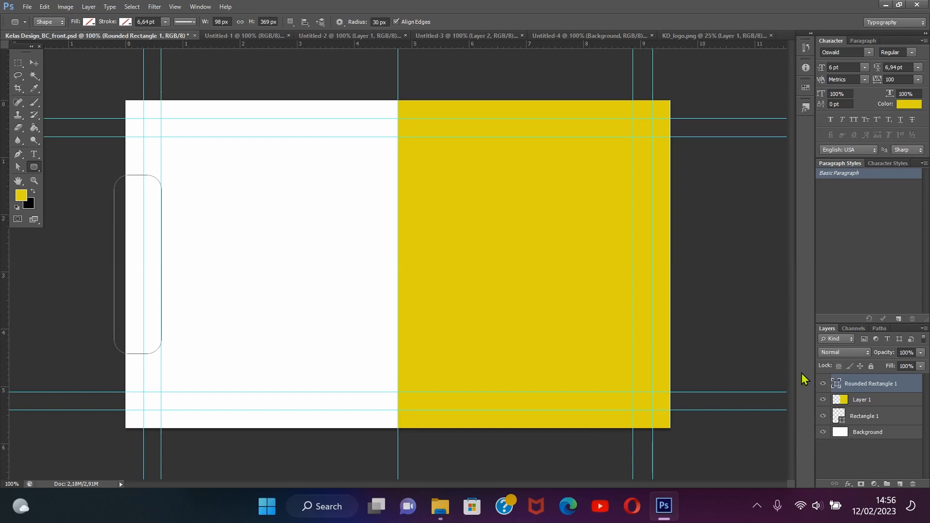
Make a selection from the rounded rectangle and paint it yellow with the Brush tool on a new layer
right_click(242, 252)
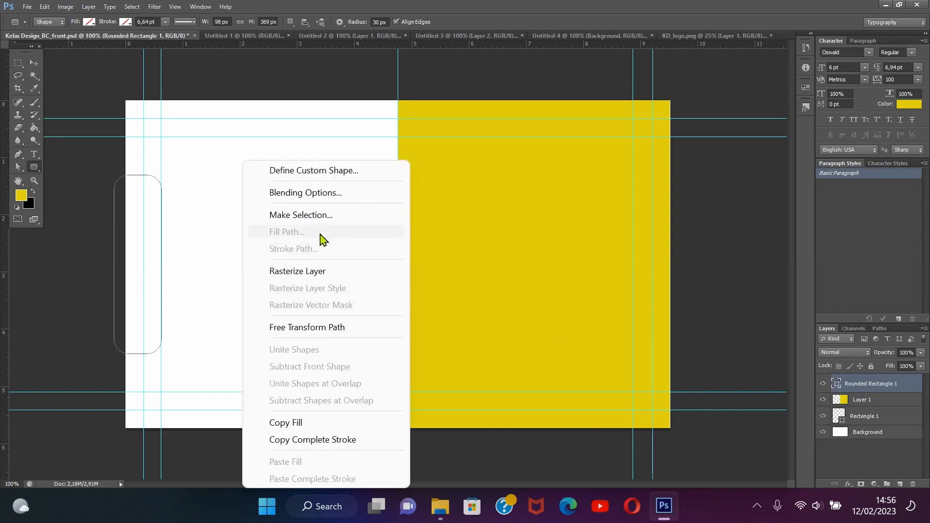
click(322, 216)
click(513, 156)
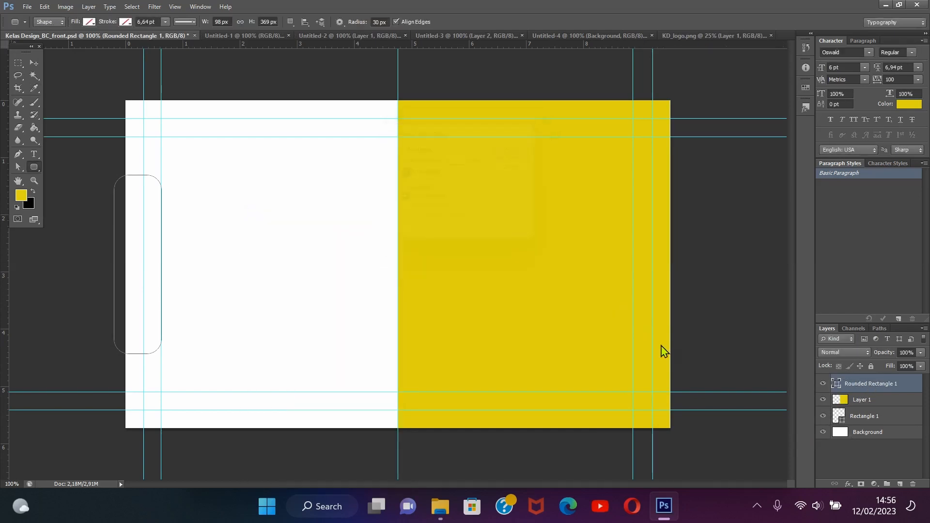
click(899, 484)
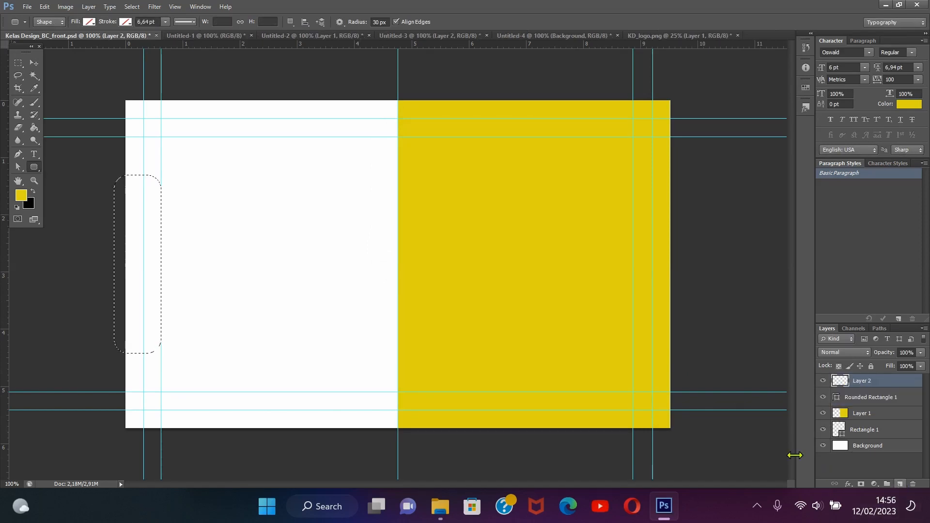
click(35, 103)
drag(124, 177, 125, 357)
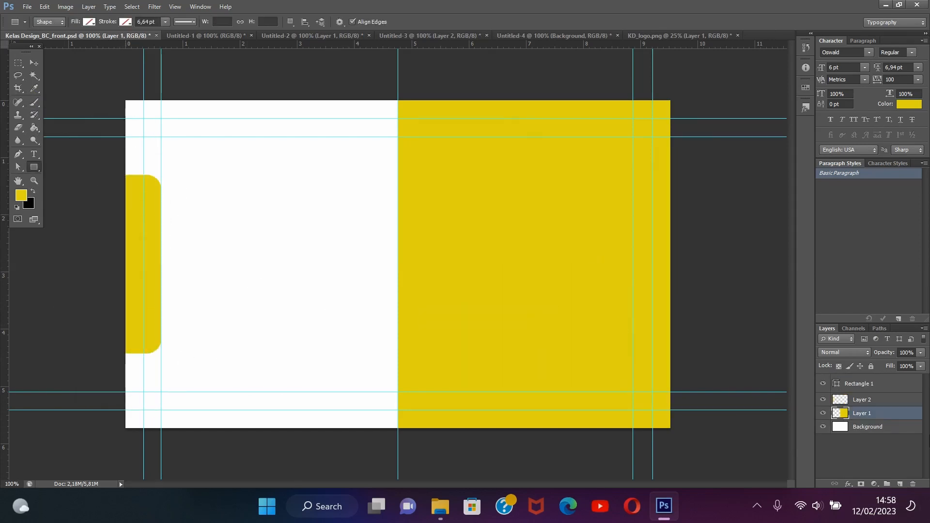
Duplicate the yellow right-half layer and apply a black 000000 Color Overlay to the copy
key(ctrl+j)
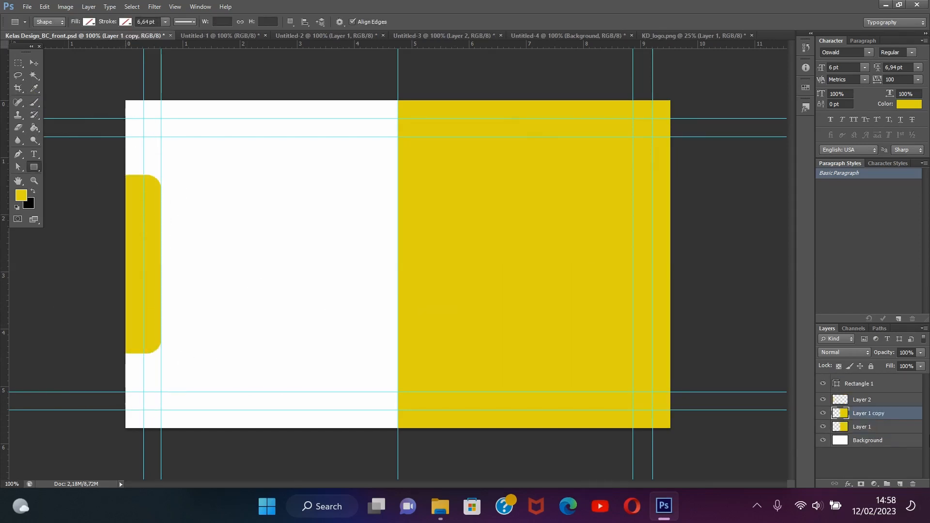
double_click(903, 414)
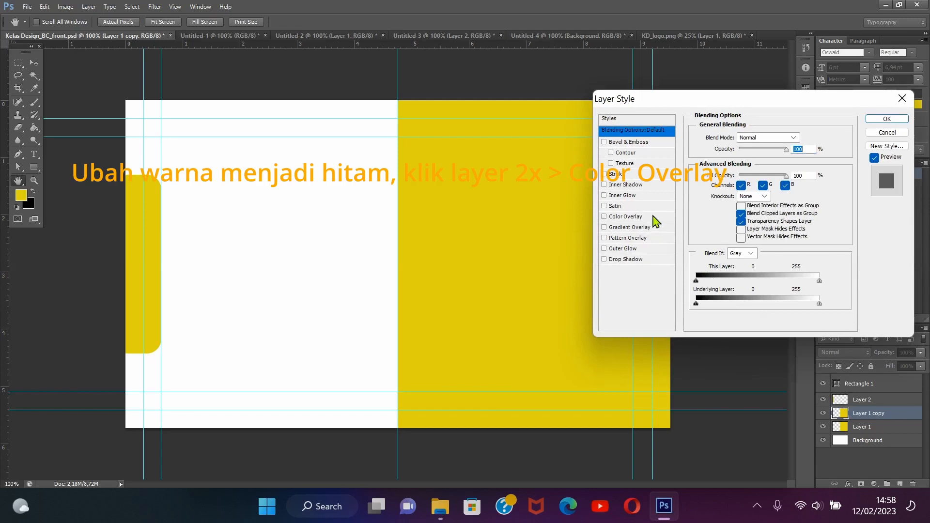
click(655, 217)
click(803, 141)
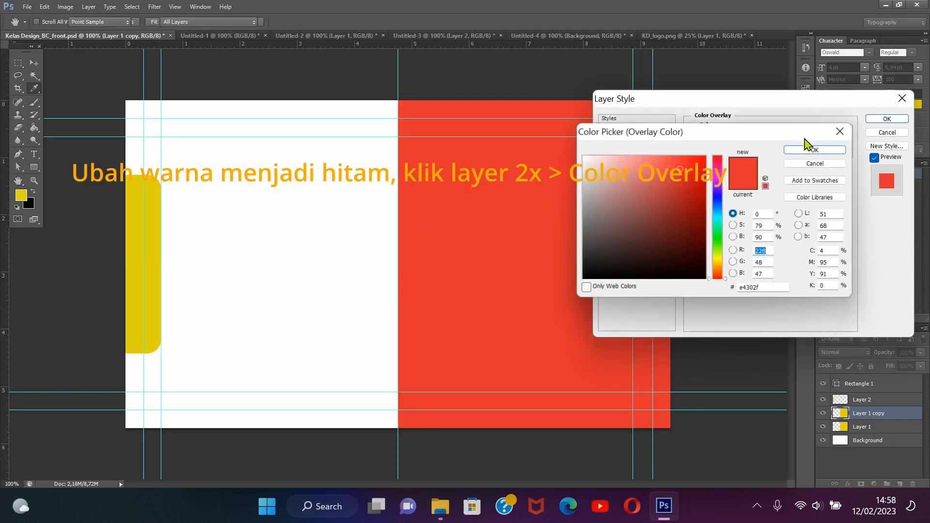
drag(777, 289, 705, 291)
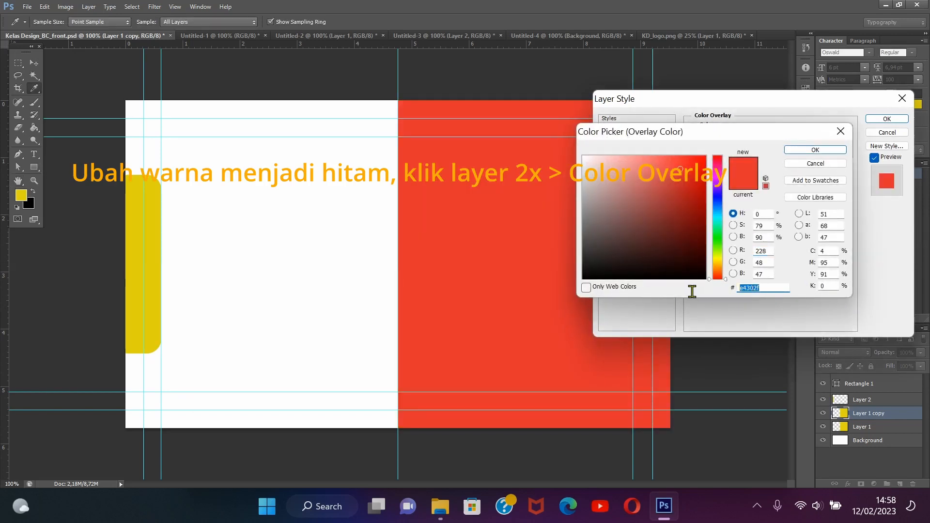
text(000000)
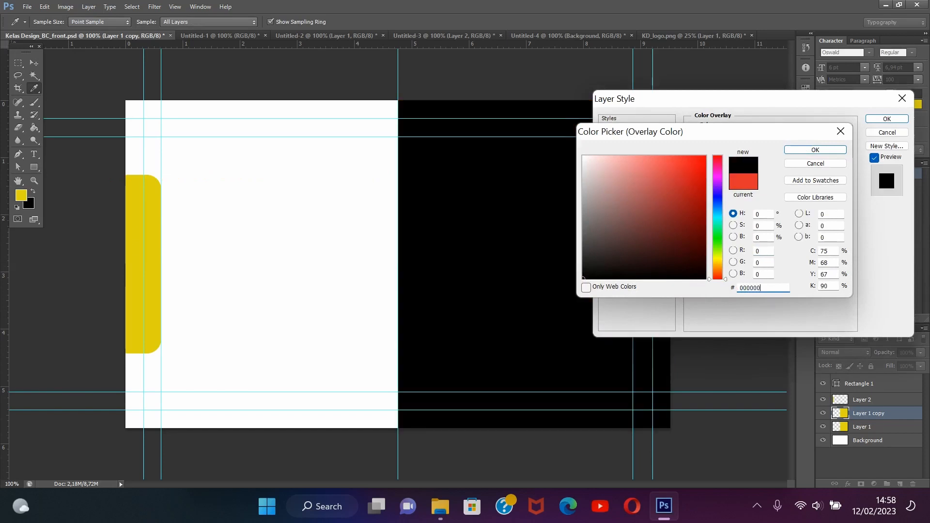
click(898, 119)
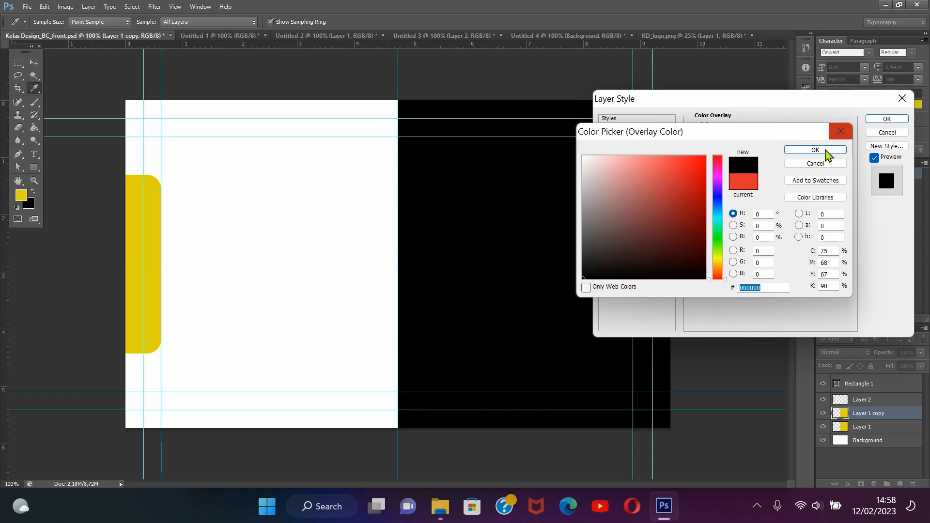
click(819, 150)
click(886, 119)
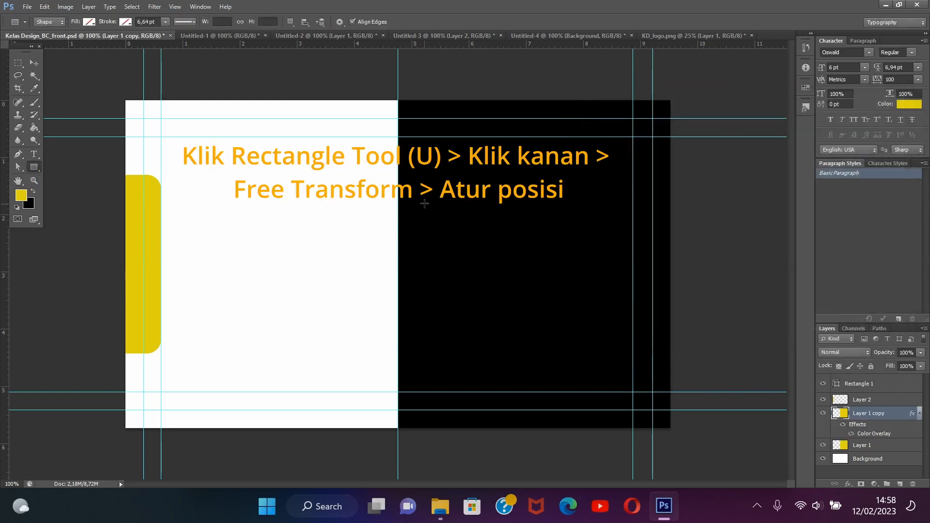
Free Transform the black copy into a horizontal band about 17.4% of its height, across the upper part of the yellow half
right_click(464, 208)
click(470, 327)
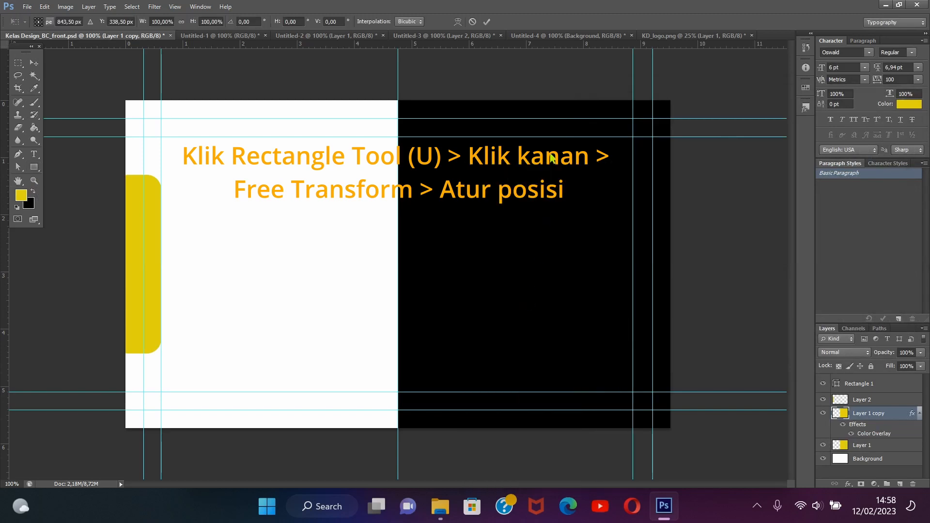
drag(535, 101, 534, 161)
drag(533, 433, 540, 224)
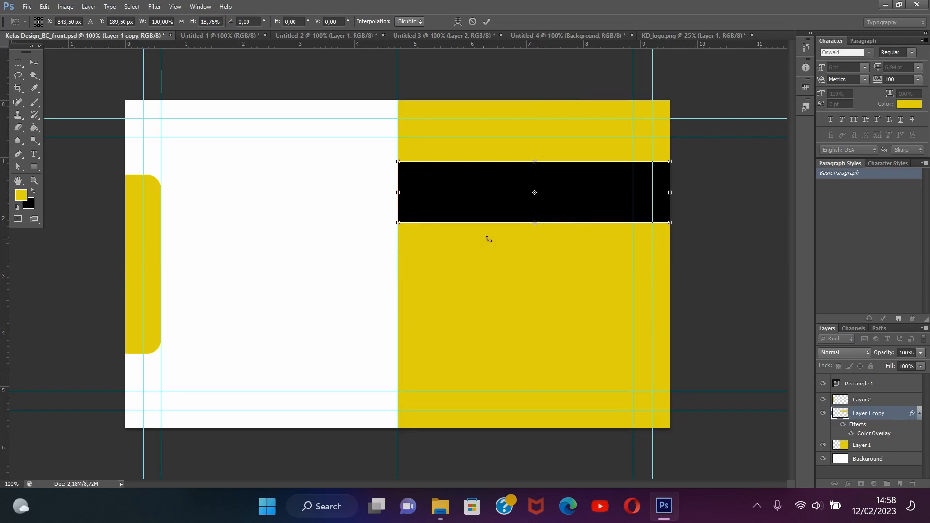
drag(535, 223, 535, 218)
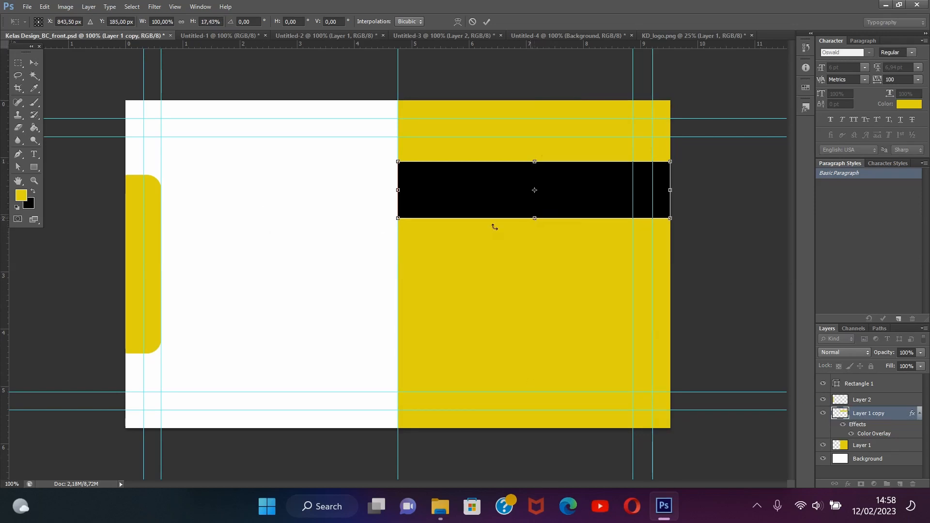
key(u)
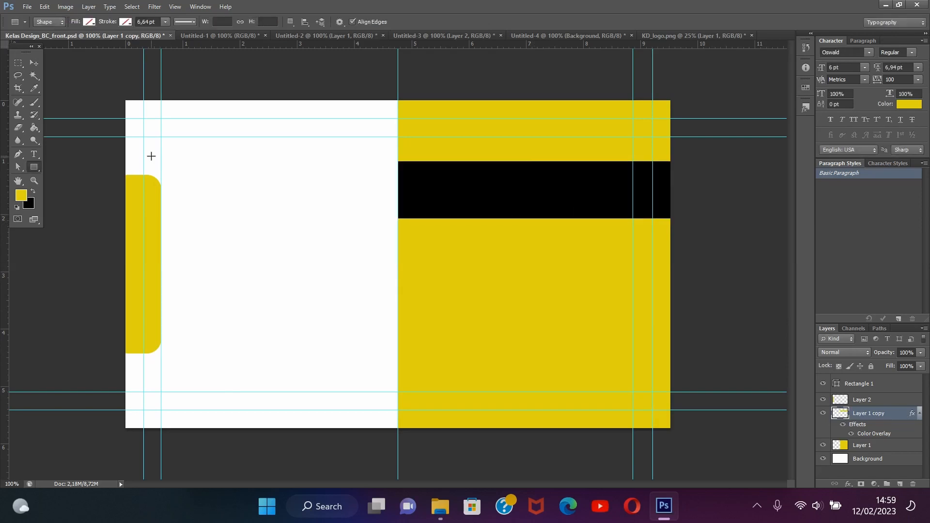
Duplicate Layer 1 and apply a mid-gray Color Overlay to the original beneath the copy
click(875, 446)
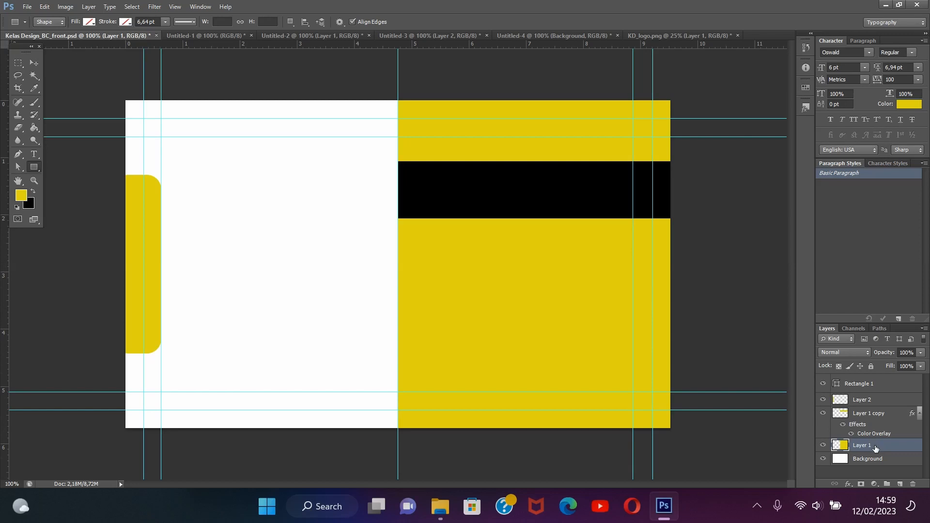
key(ctrl+j)
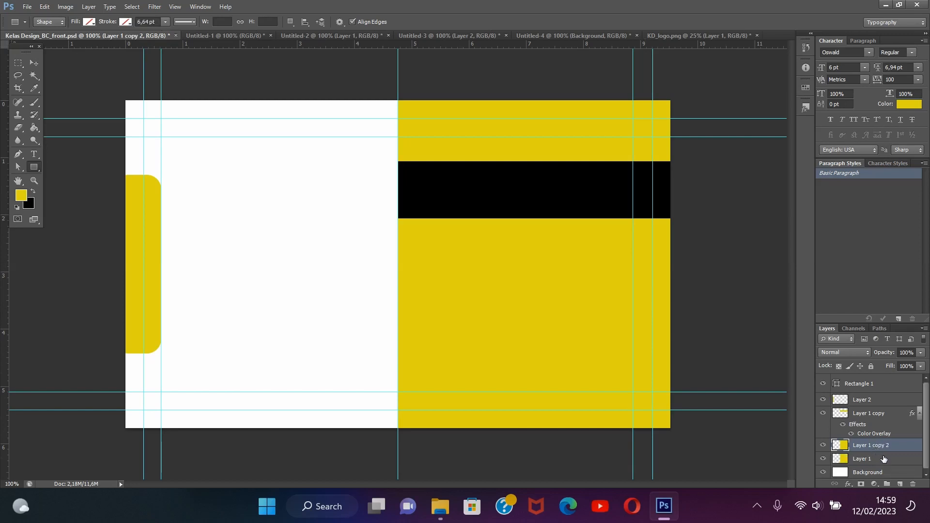
click(884, 459)
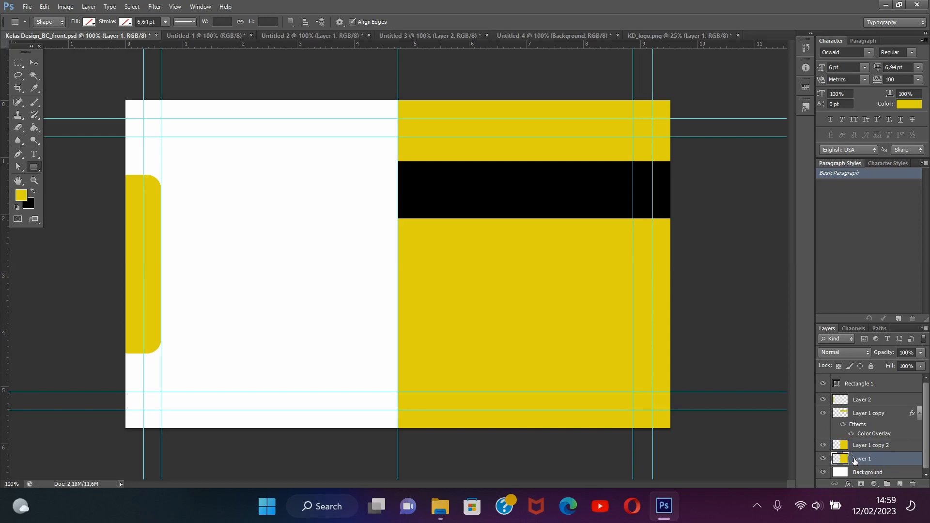
double_click(900, 461)
click(648, 218)
click(807, 139)
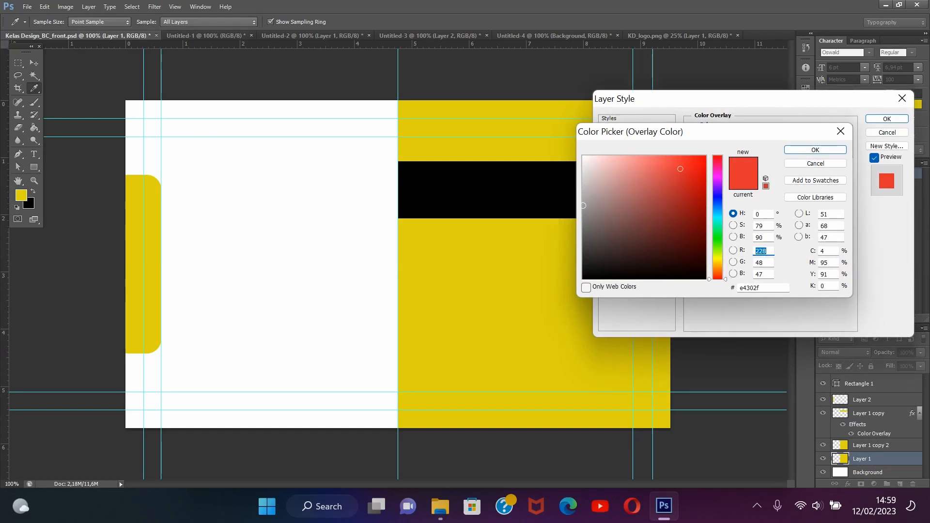
click(583, 205)
click(796, 153)
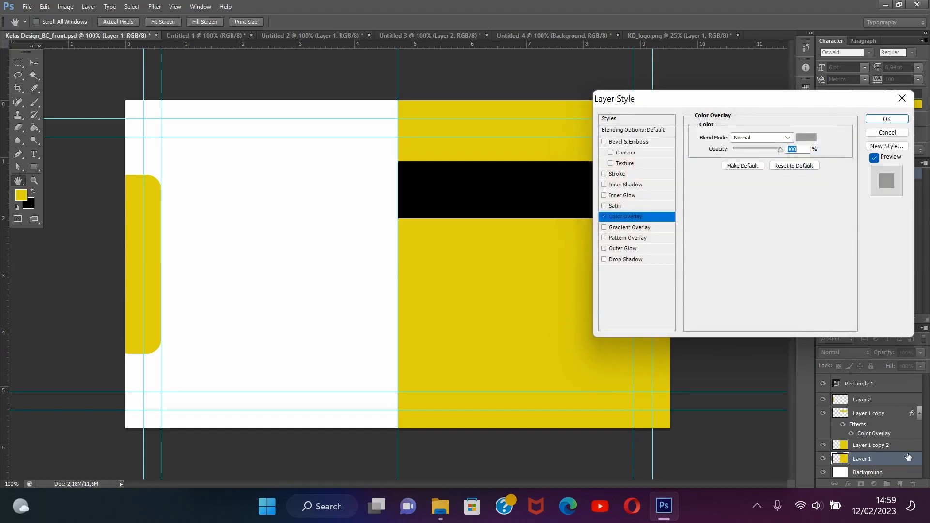
click(887, 120)
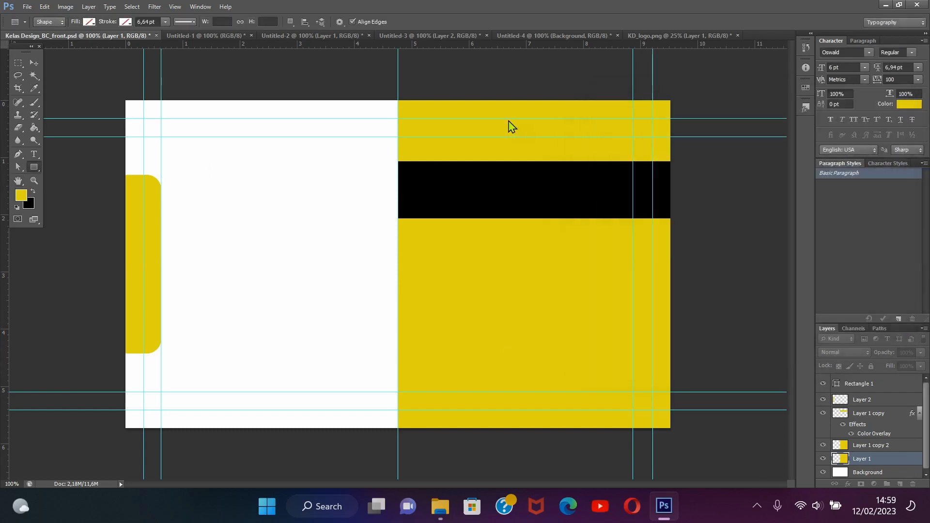
Nudge the gray layer left with the Move tool so a thin gray strip borders the yellow half
click(34, 63)
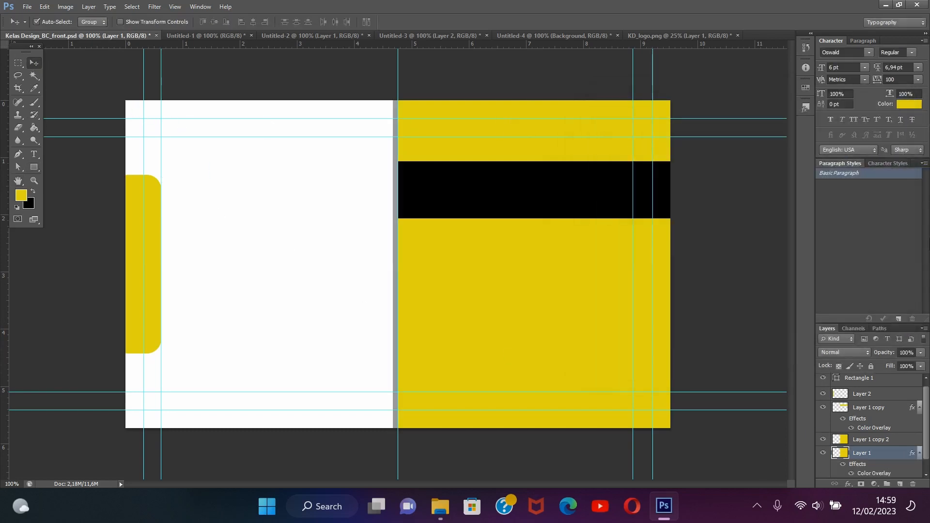
key(Left)
key(Left)
key(Left)
key(Left)
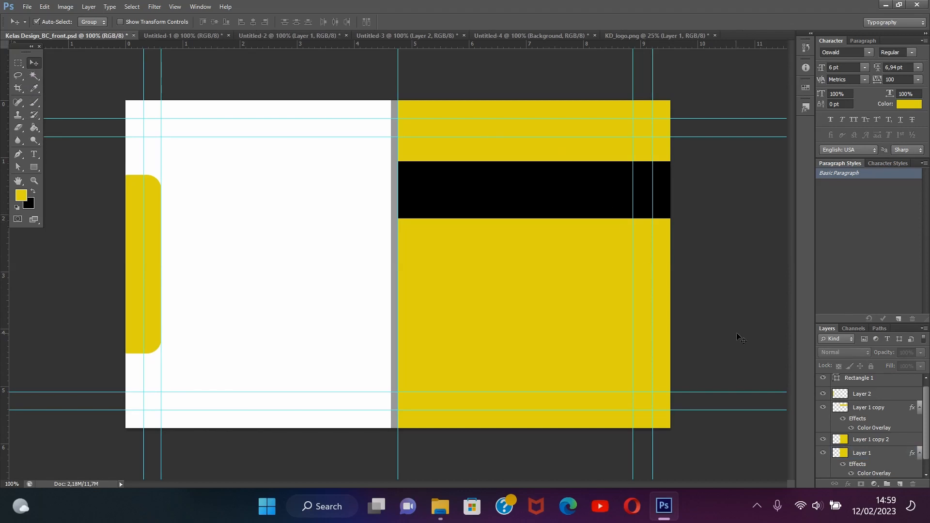
Copy the logo from KD_logo.png into the Kelas Design_BC_front.psd card document
click(667, 37)
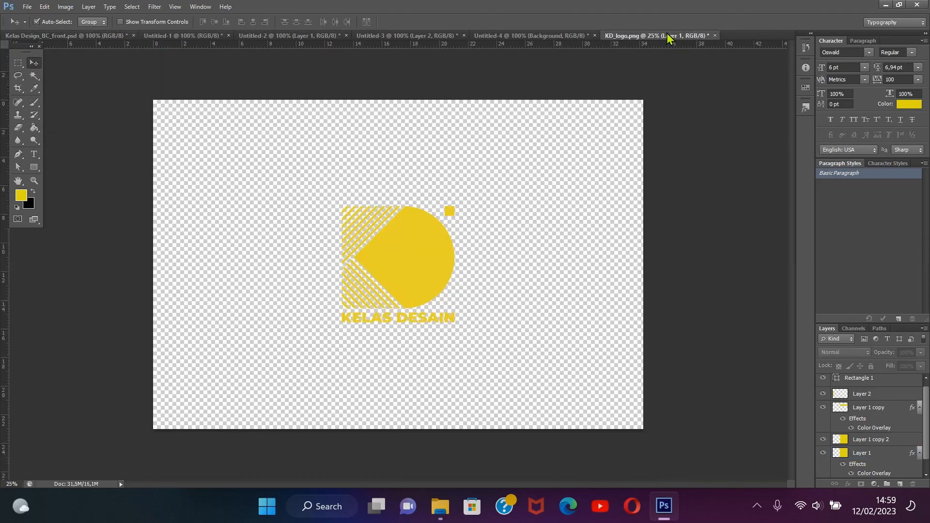
click(410, 266)
drag(409, 266, 264, 260)
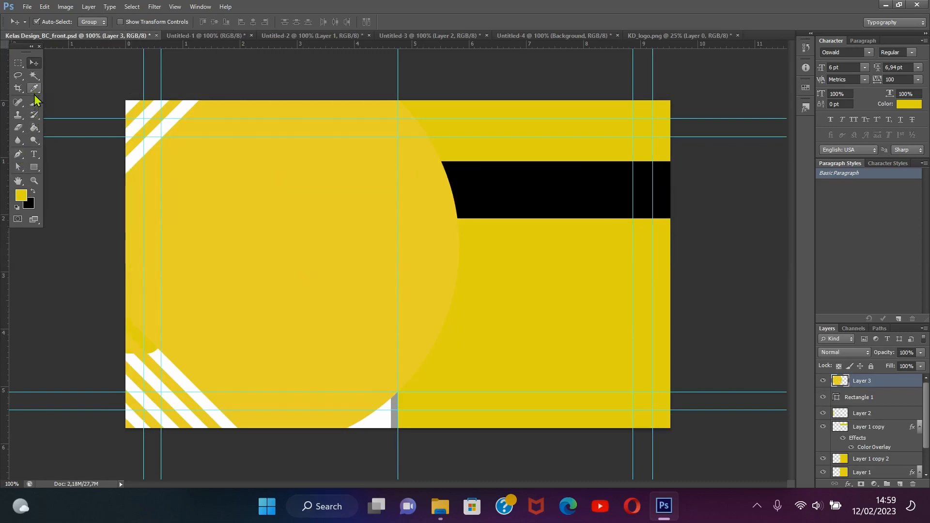
Free Transform the logo to about 23.8% and place it in the middle of the white half
click(34, 167)
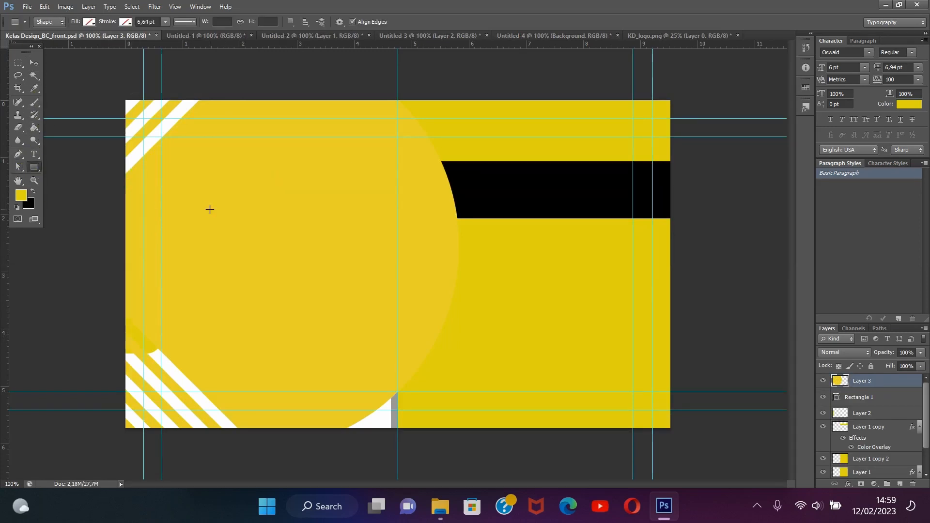
right_click(259, 224)
click(322, 326)
drag(280, 217, 436, 311)
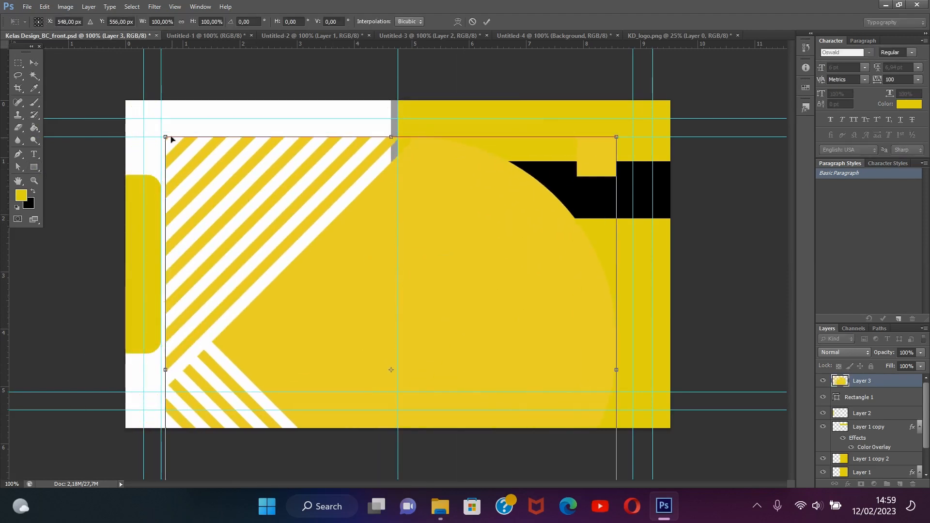
drag(166, 137, 235, 234)
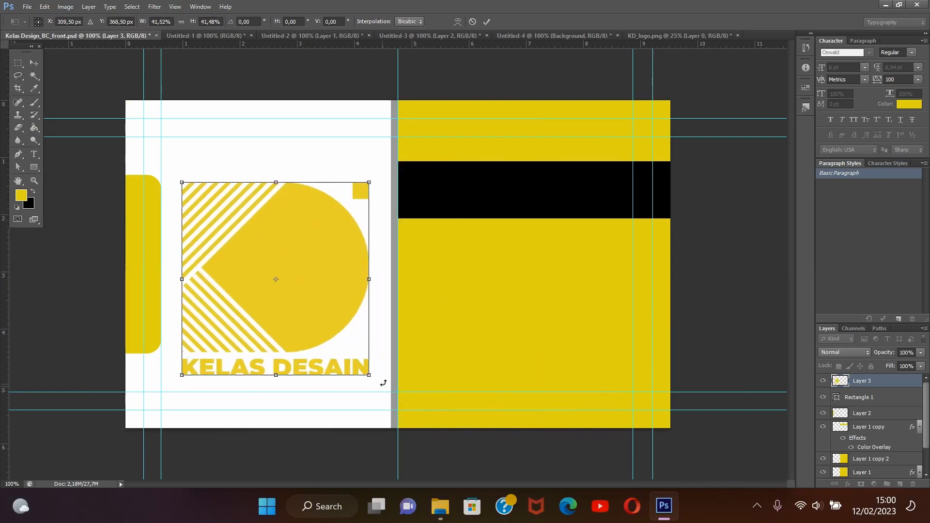
drag(367, 372, 289, 292)
drag(242, 261, 275, 286)
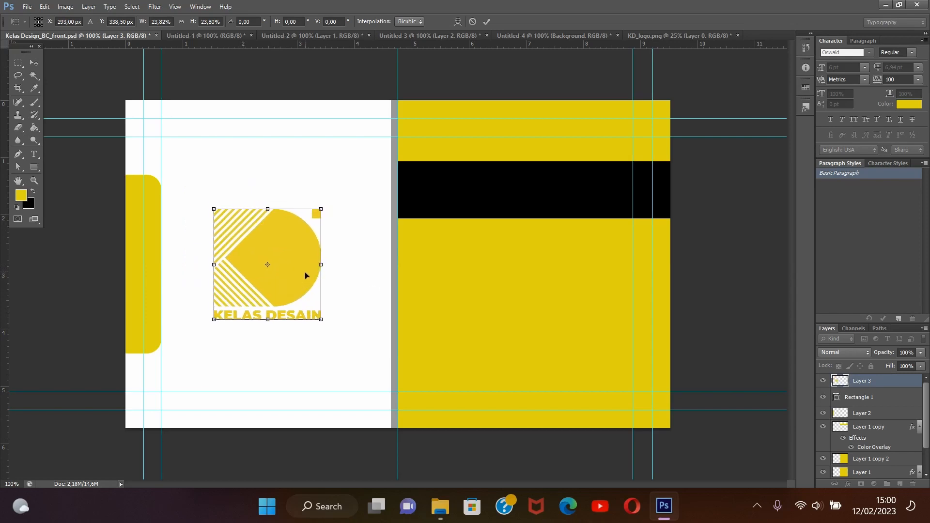
key(Return)
key(u)
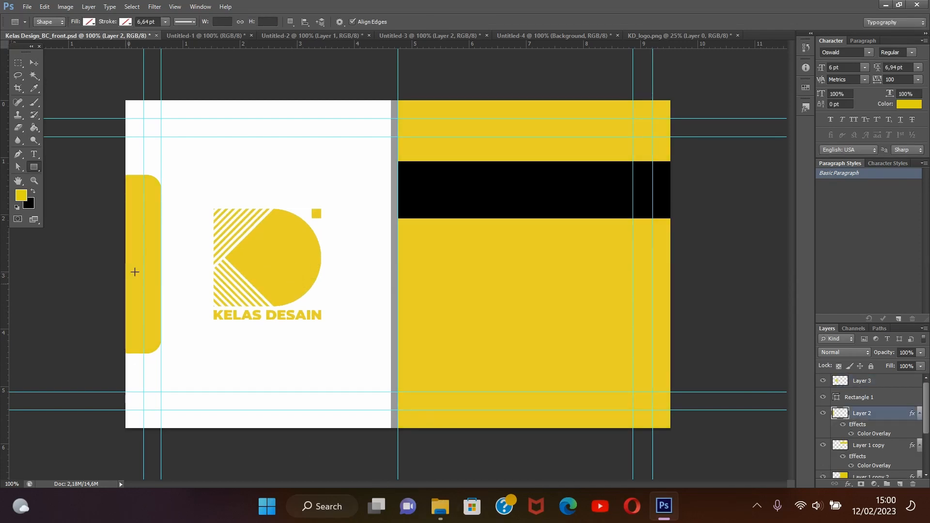
Copy the phone icon from Untitled-1 into the card, placing it below the black band near the yellow half's left edge
click(206, 35)
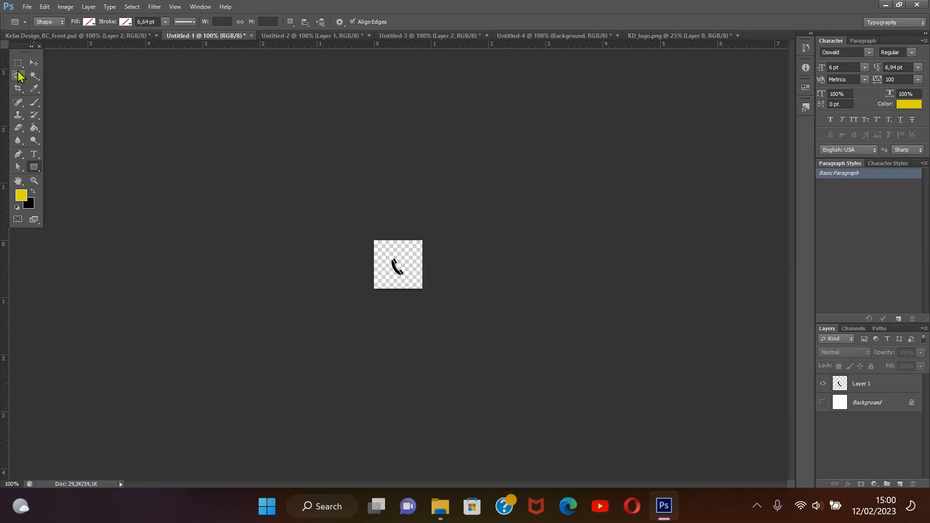
click(34, 64)
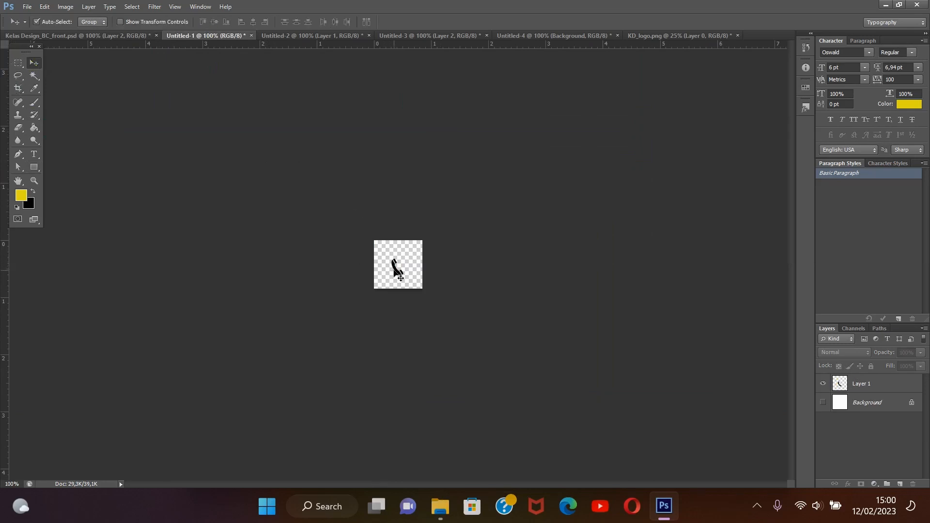
drag(406, 278, 428, 261)
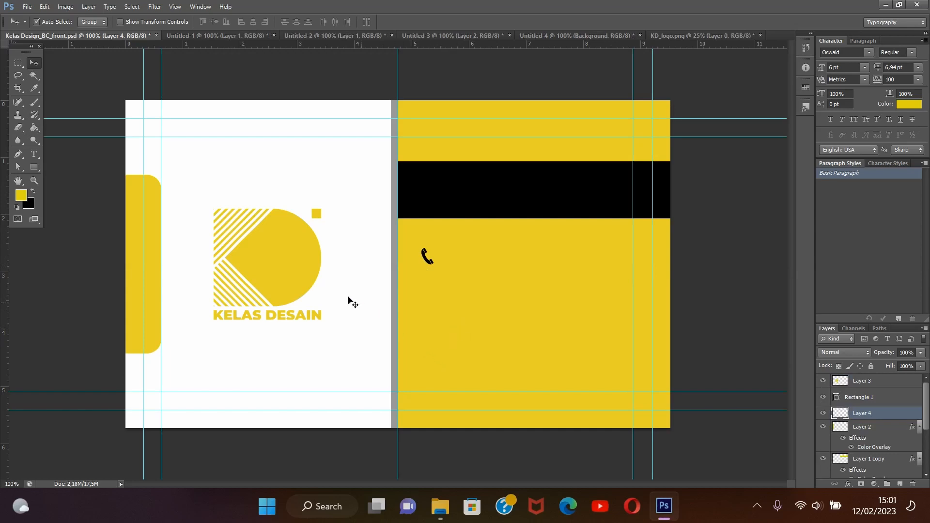
Draw a rounded rectangle of about 52 by 52 px with a 10 px radius around the phone icon
click(34, 167)
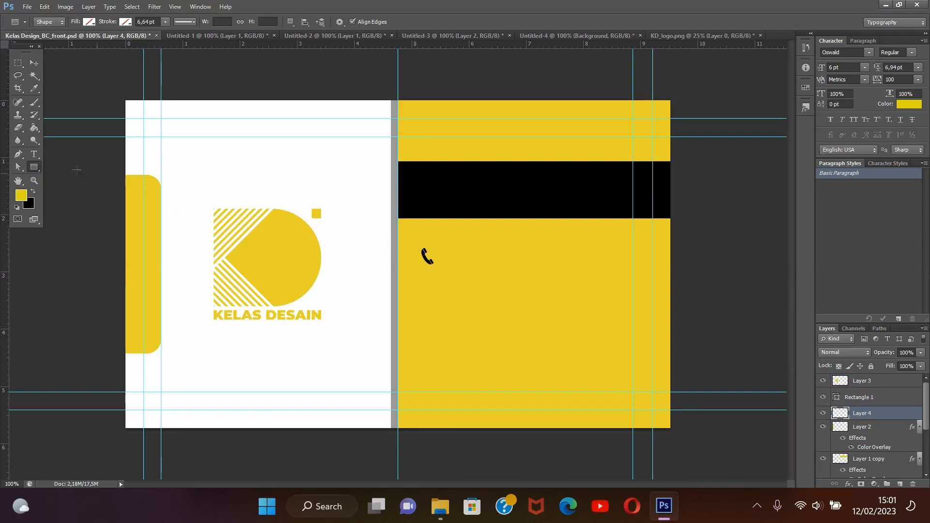
click(38, 170)
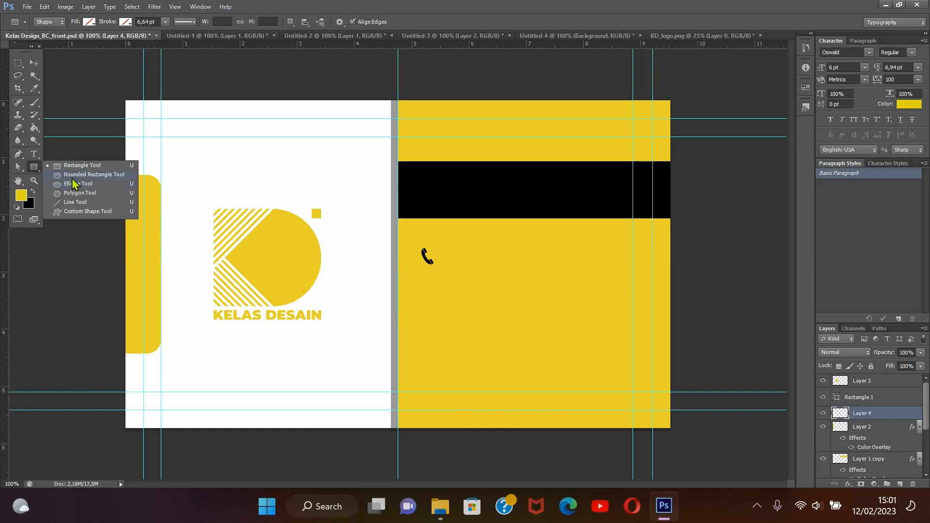
click(72, 176)
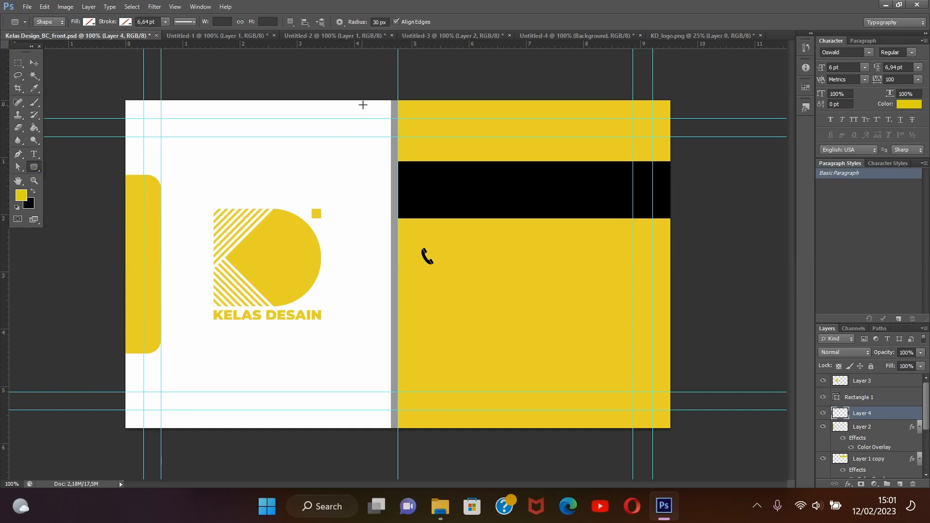
double_click(374, 22)
click(34, 63)
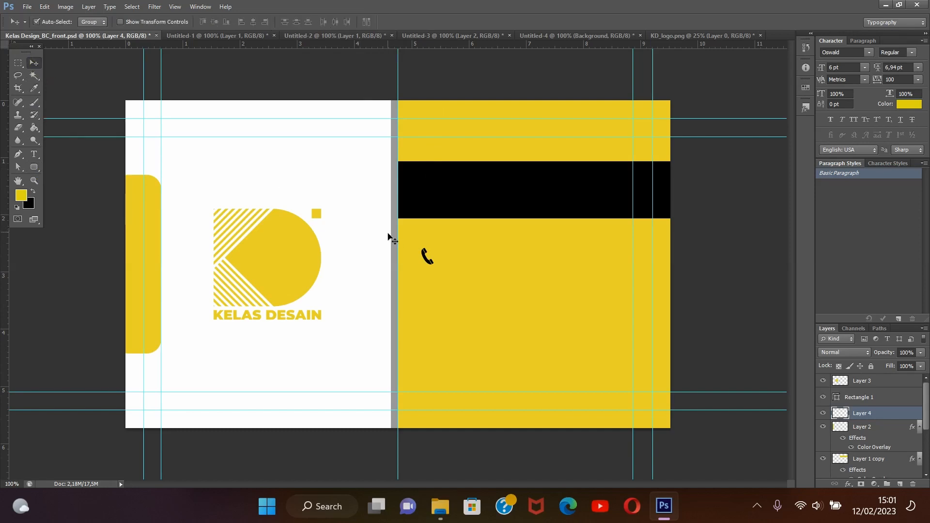
click(34, 167)
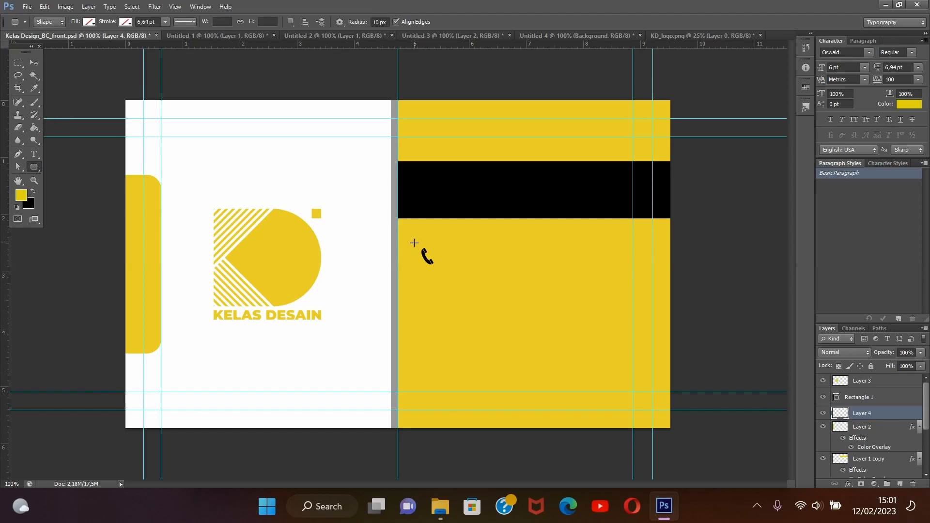
drag(415, 244, 444, 269)
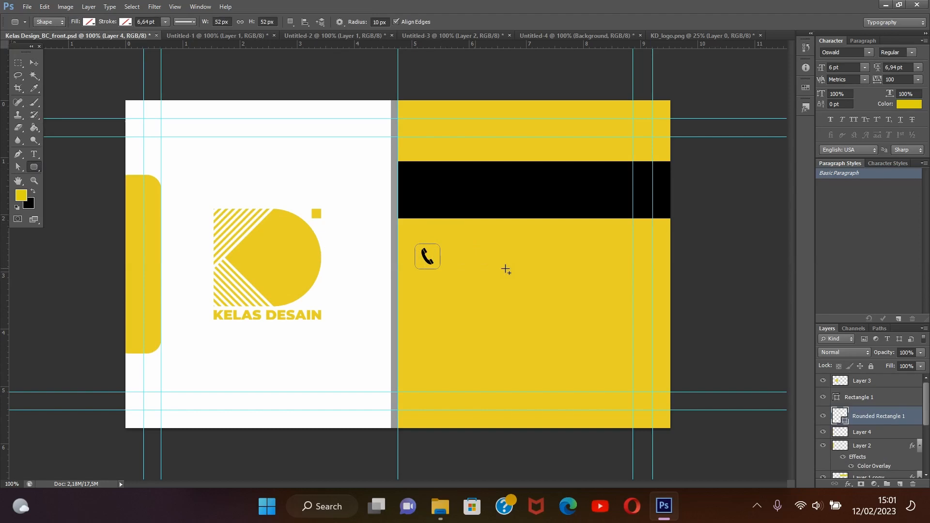
Make a new selection with 0 px feather from the rounded rectangle, and add an empty layer for painting with the Brush tool
right_click(559, 281)
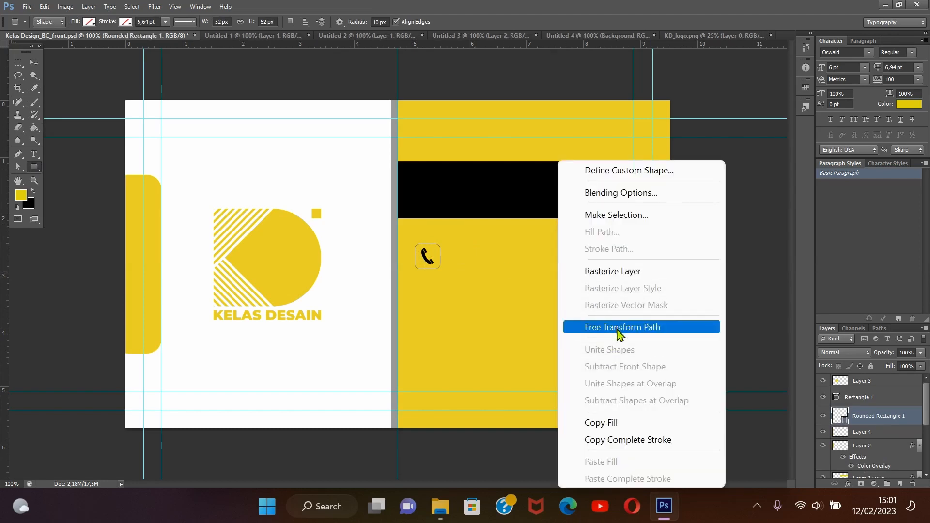
click(615, 219)
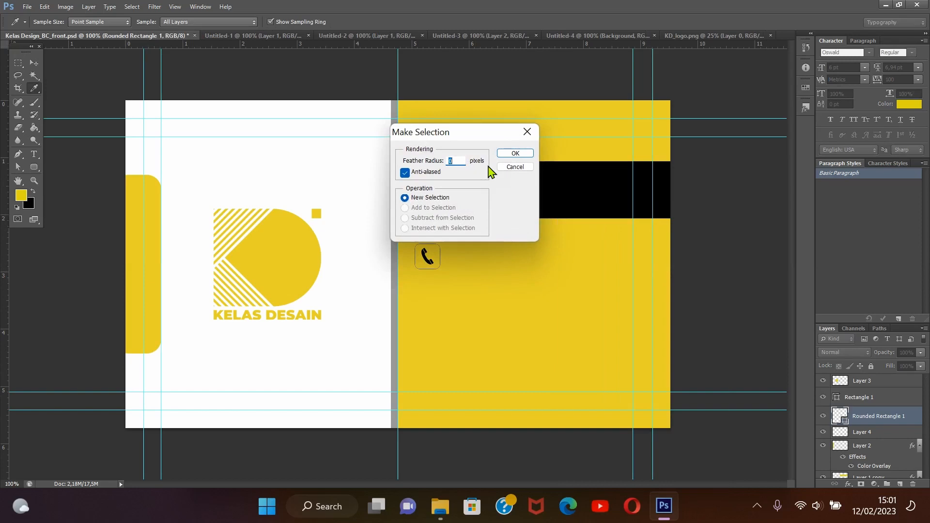
click(515, 154)
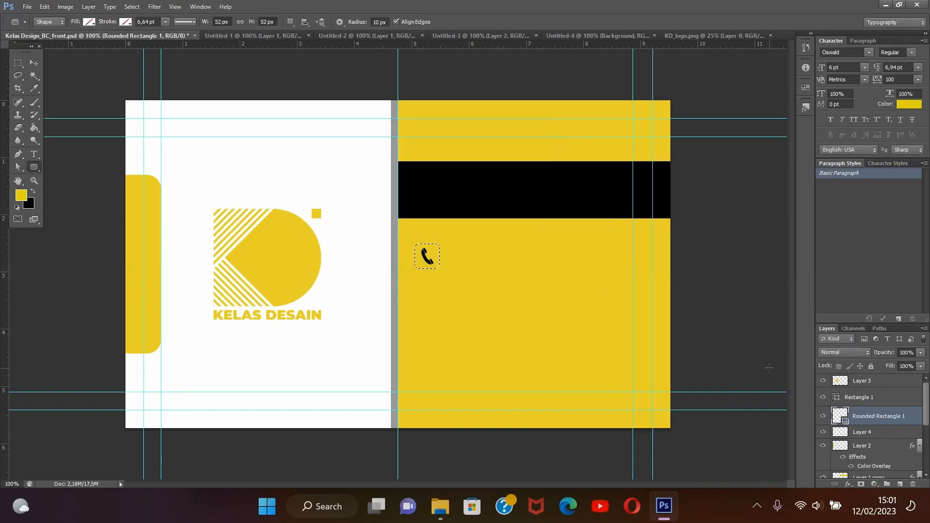
click(900, 484)
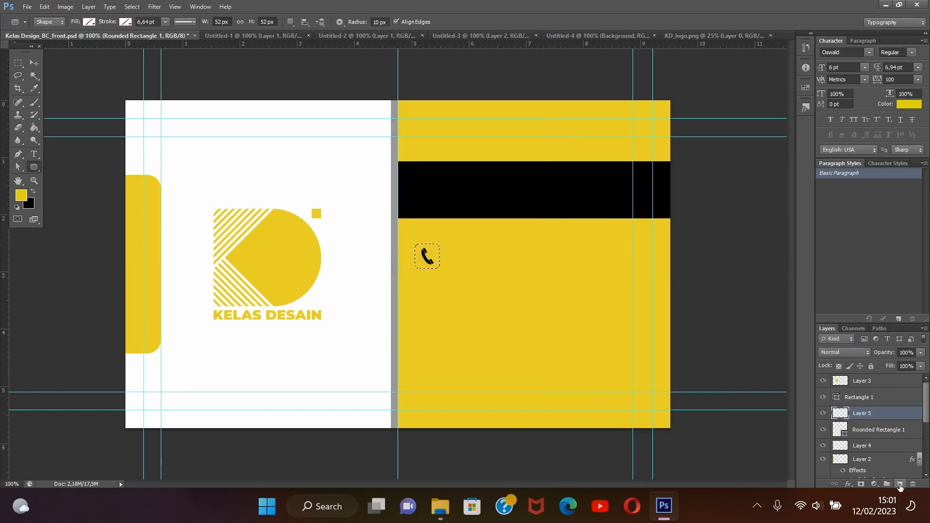
click(34, 102)
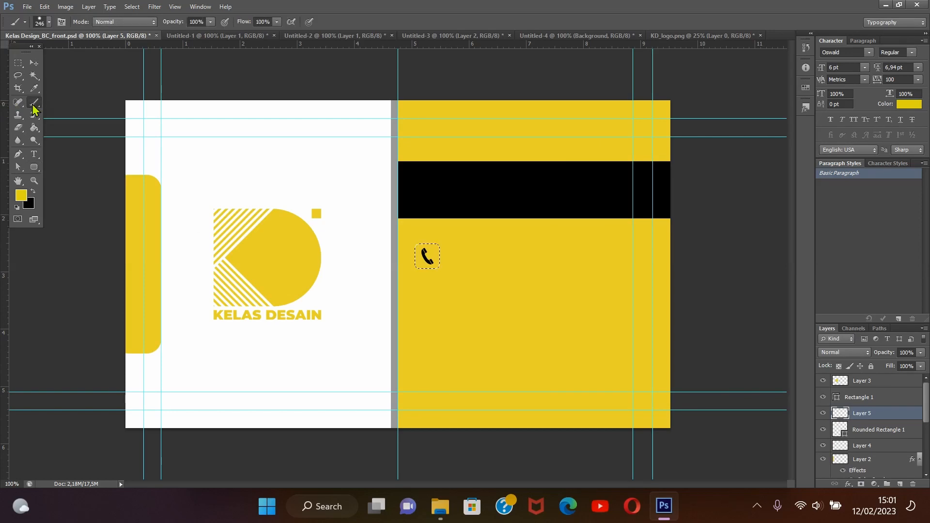
click(431, 256)
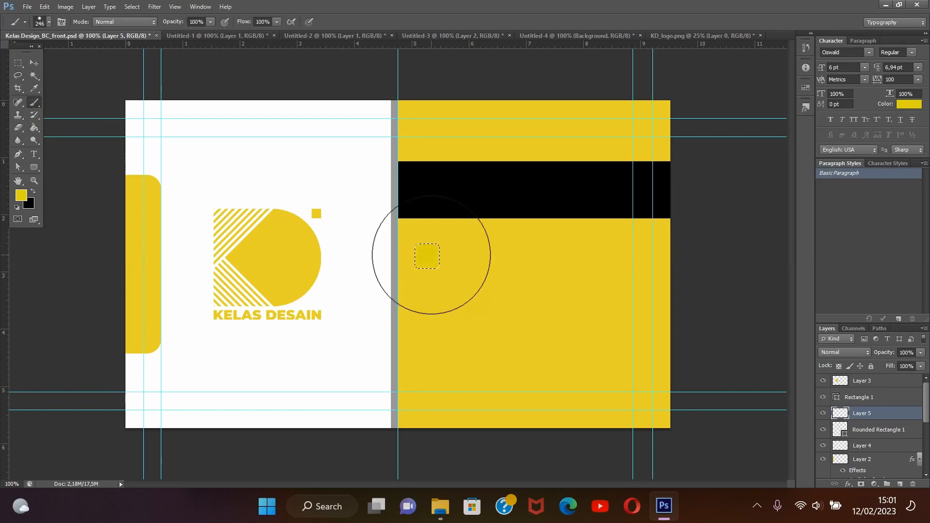
click(45, 7)
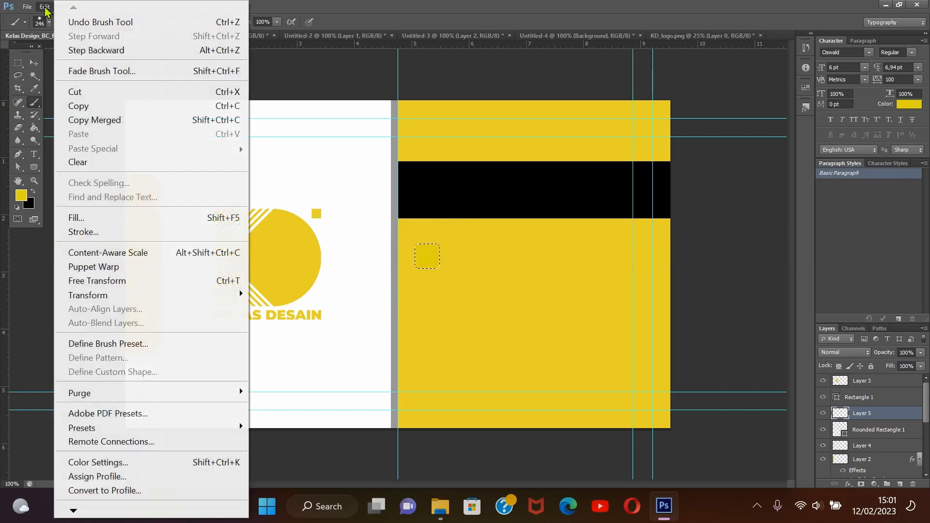
click(73, 51)
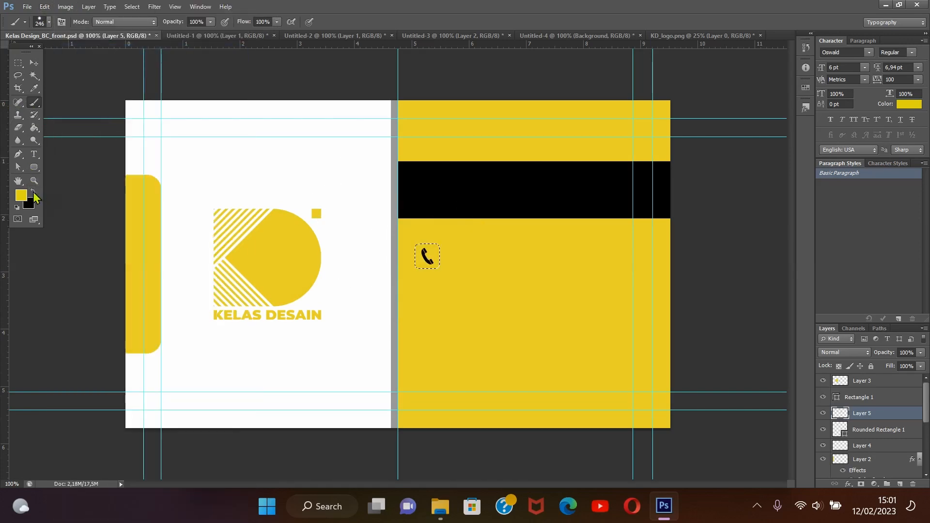
Paint the rounded selection around the phone icon black on the new layer, and delete the Rounded Rectangle 1 layer
click(33, 192)
click(434, 254)
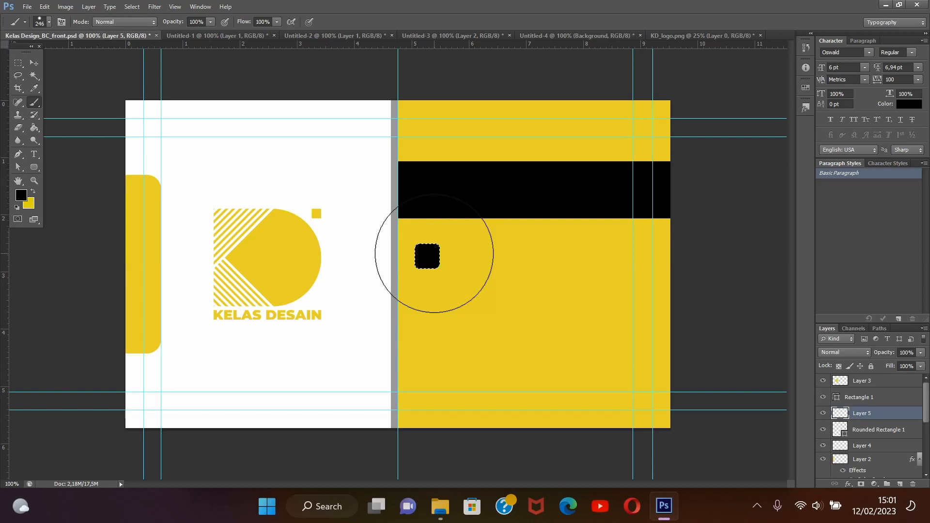
right_click(869, 434)
click(732, 104)
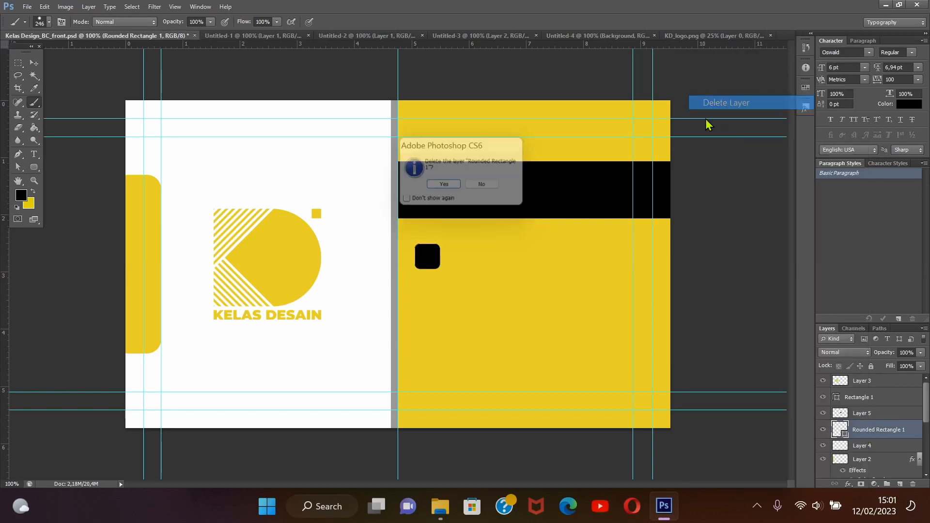
click(442, 185)
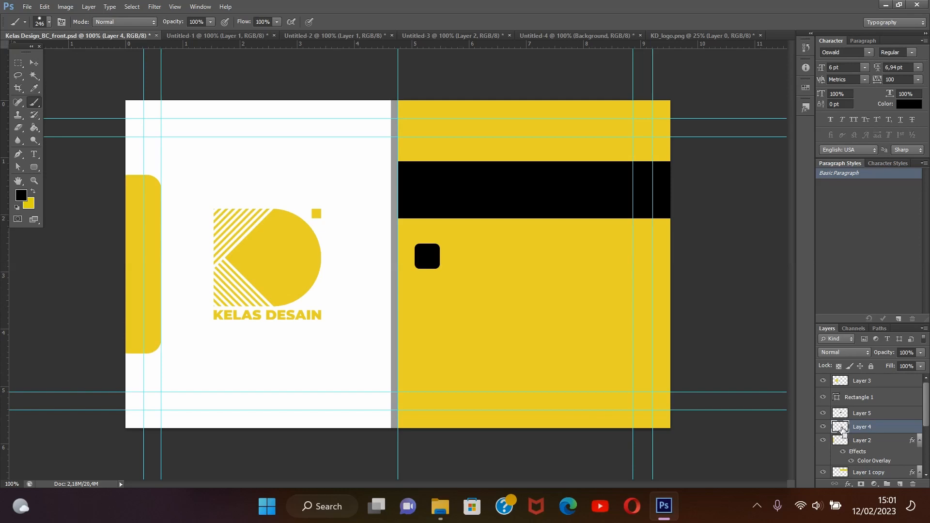
Move the phone icon layer above the black rounded square and give it a white (ffffff) Color Overlay
drag(843, 429, 842, 405)
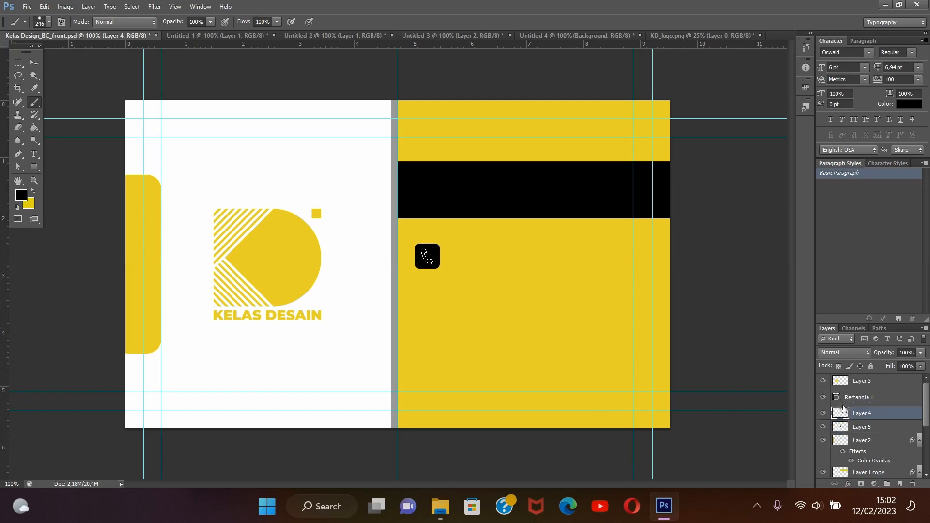
double_click(898, 415)
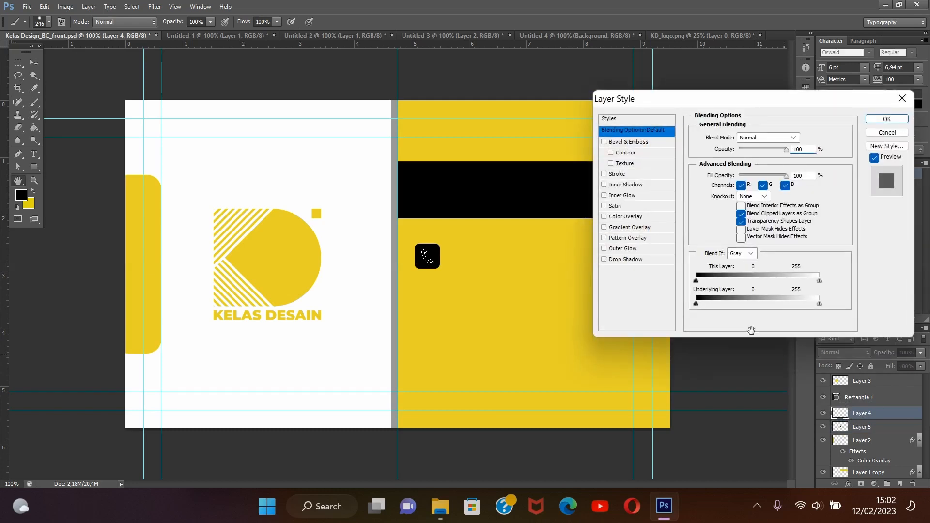
click(669, 216)
click(810, 139)
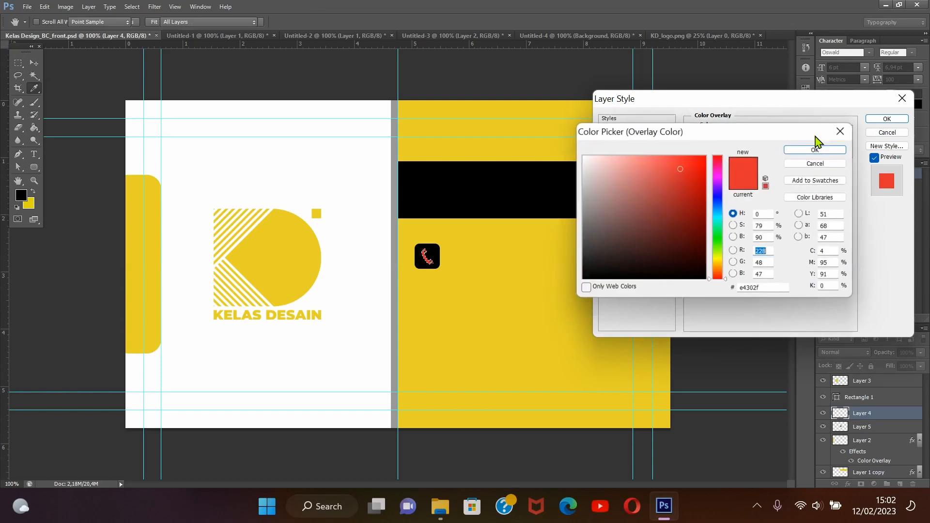
click(349, 233)
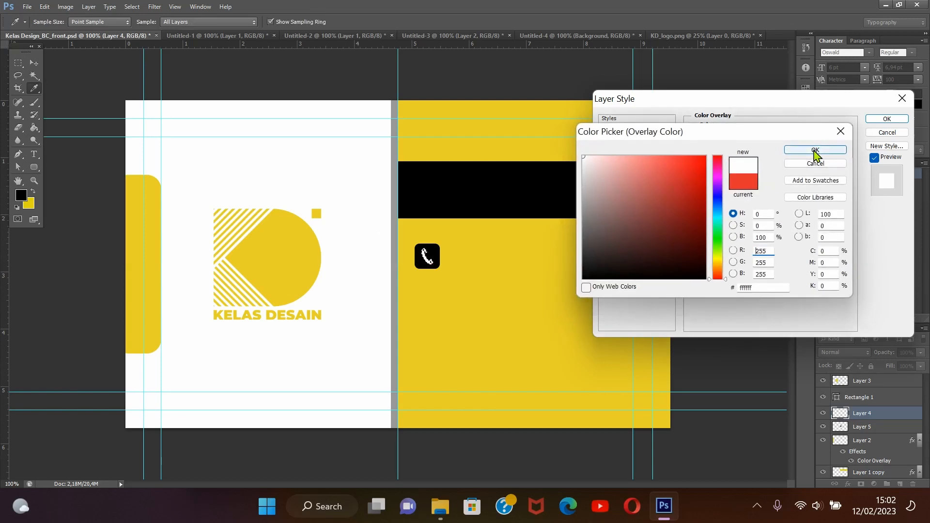
click(815, 151)
click(886, 119)
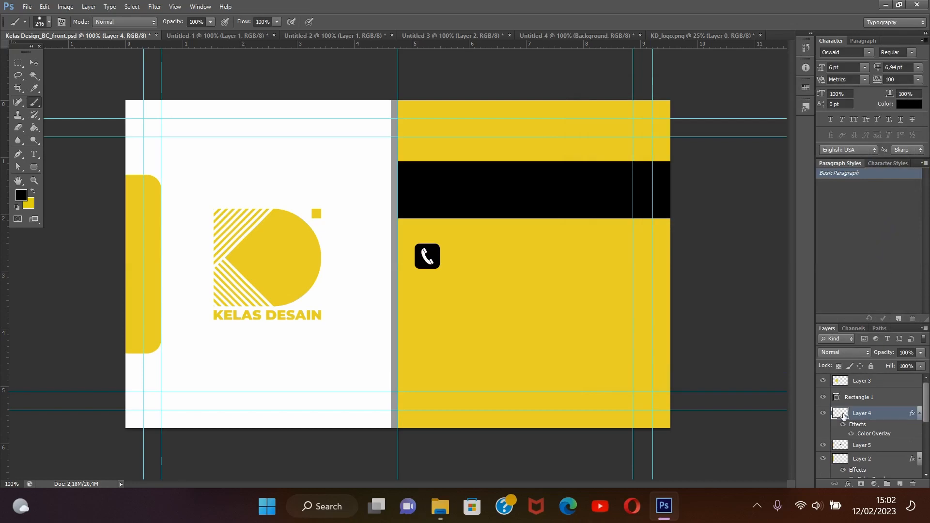
Delete the leftover Rectangle 1 layer
click(858, 398)
right_click(858, 400)
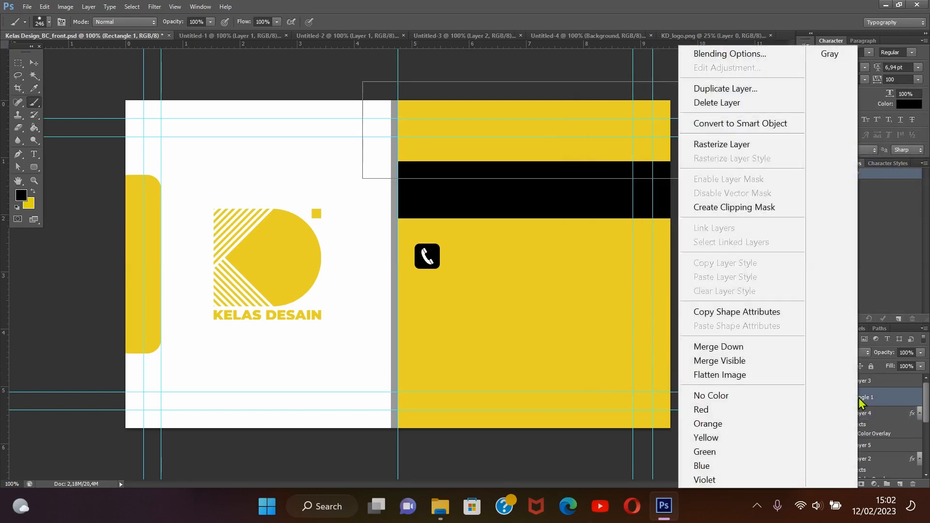
click(734, 108)
click(445, 186)
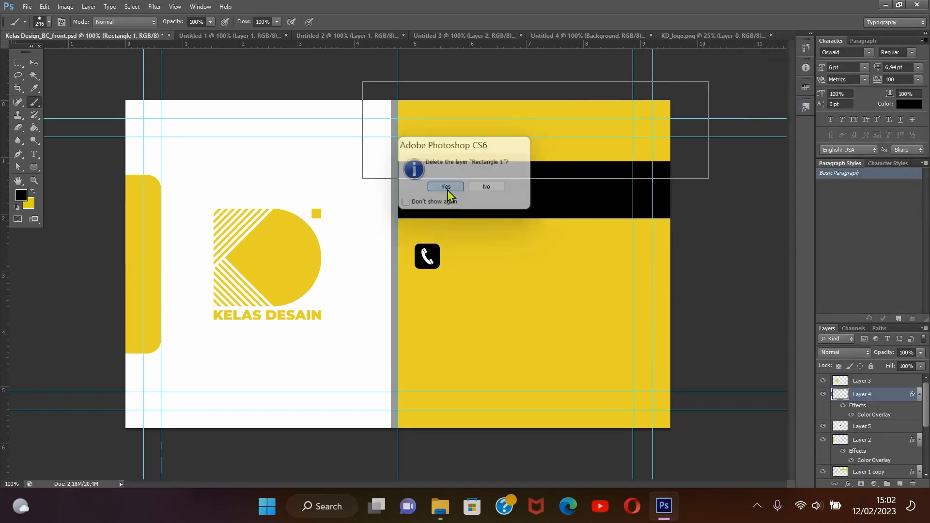
Duplicate the black rounded square on Layer 5 and place the copy directly below the phone icon's square with a small gap
click(823, 427)
click(865, 427)
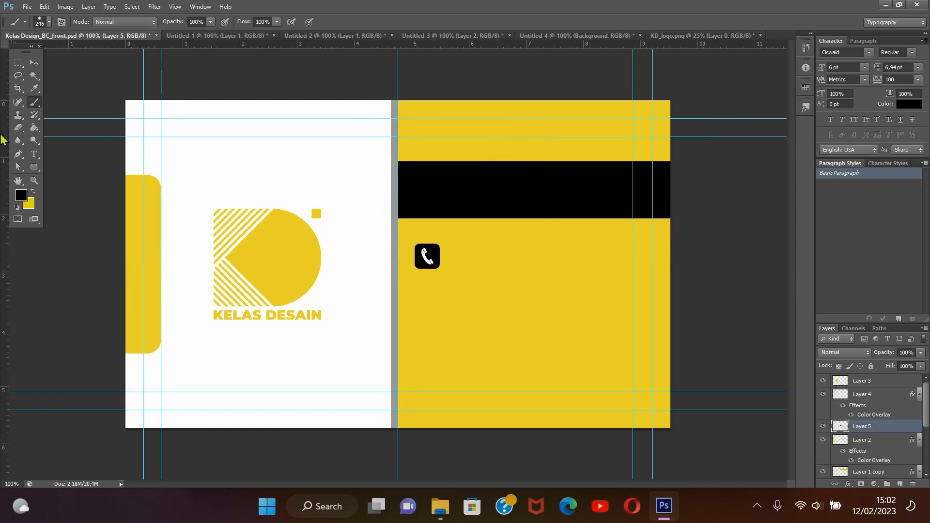
click(34, 62)
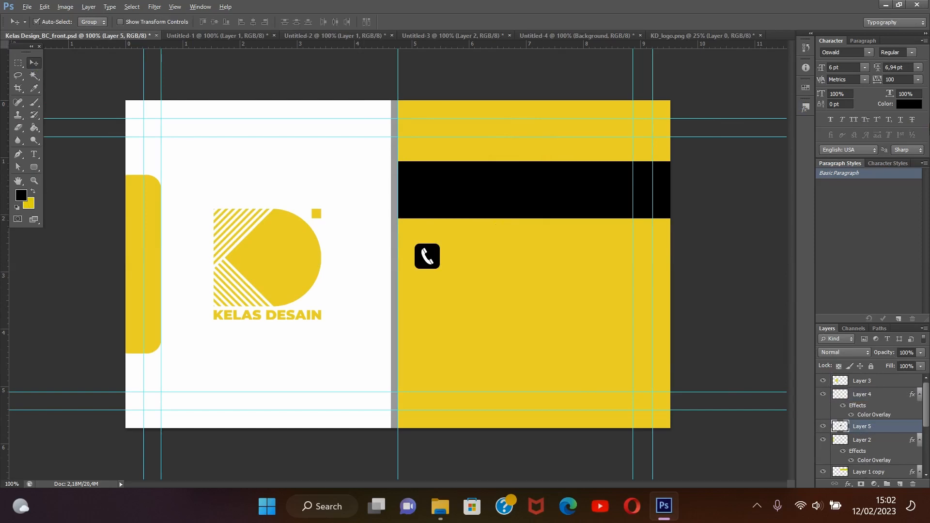
key(ctrl+j)
key(shift+Down)
key(shift+Down)
key(shift+Down)
key(shift+Down)
key(shift+Down)
key(shift+Down)
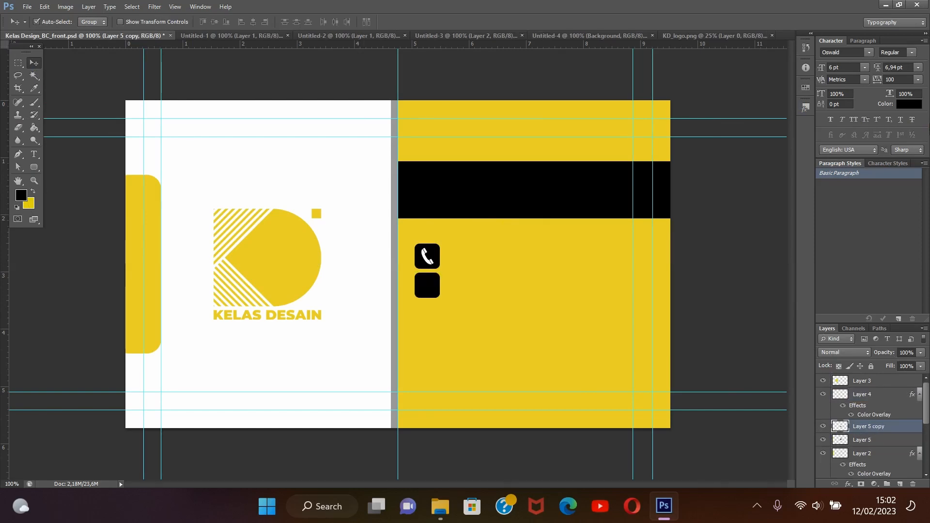
Duplicate the black rounded square twice more, stacking the copies below with equal gaps to form a column of four
key(ctrl+j)
key(shift+Down)
key(shift+Down)
key(shift+Down)
key(shift+Down)
key(shift+Down)
key(shift+Down)
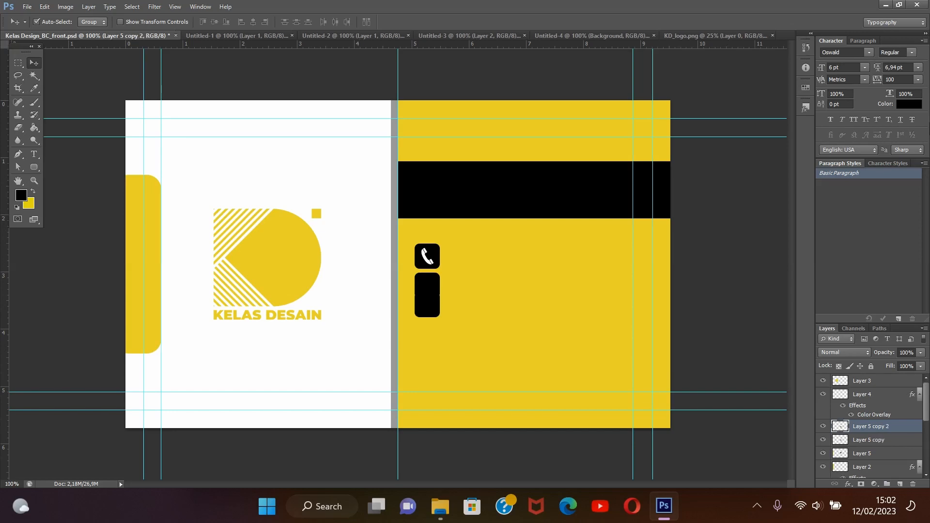
key(ctrl+j)
key(shift+Down)
key(shift+Down)
key(shift+Down)
key(shift+Down)
key(shift+Down)
key(shift+Down)
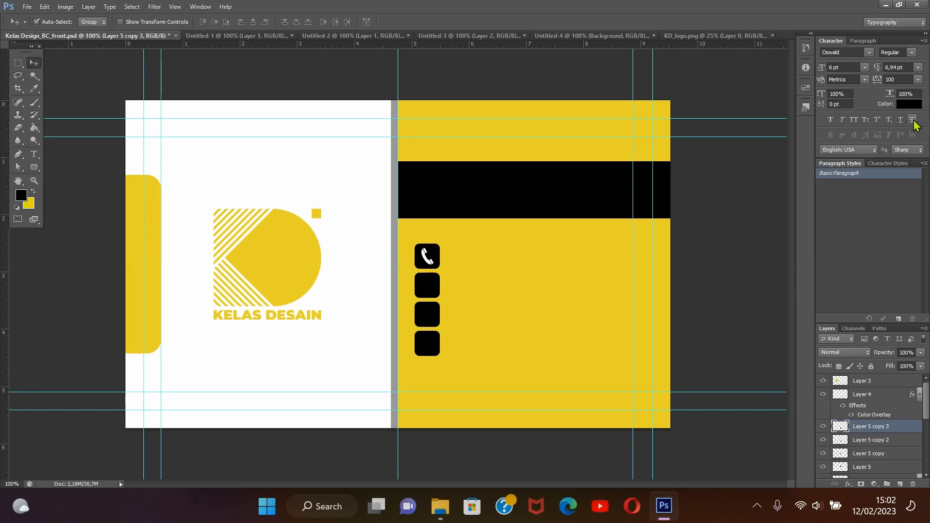
Copy the envelope icon from Untitled-3 into the card document, placing it on the second black square
click(343, 37)
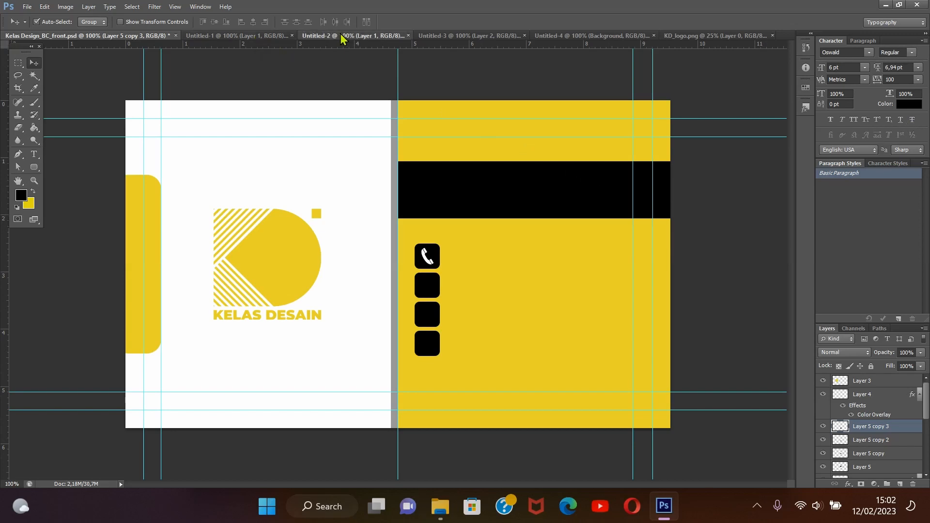
click(475, 37)
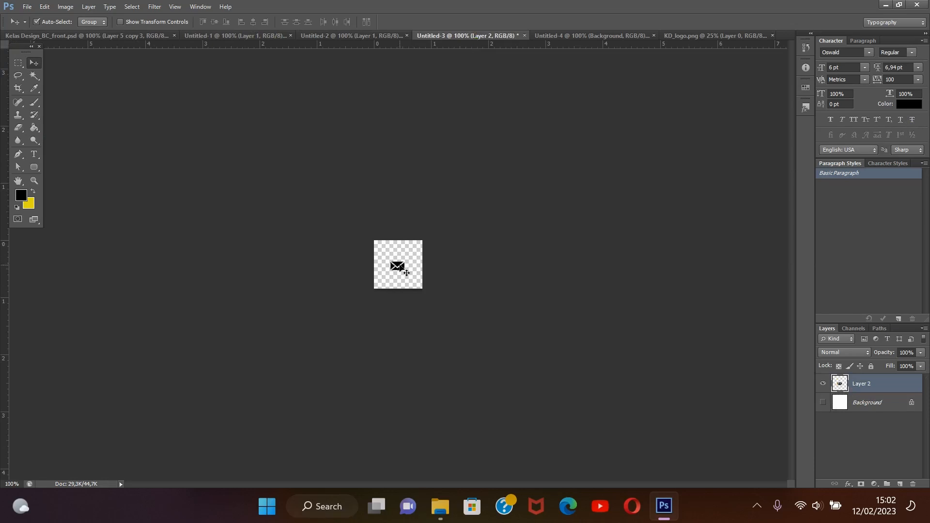
drag(407, 273, 426, 284)
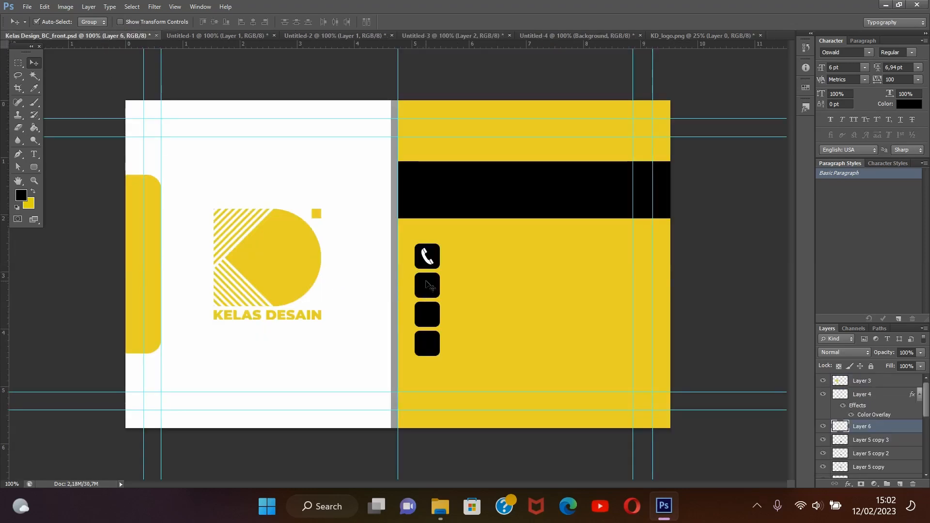
Apply a white (ffffff) Color Overlay to the envelope icon layer
double_click(890, 427)
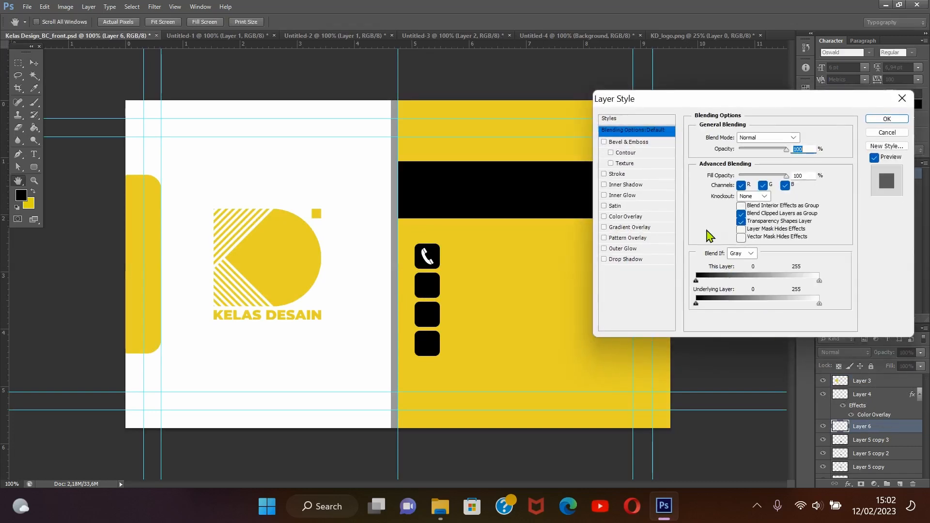
click(653, 218)
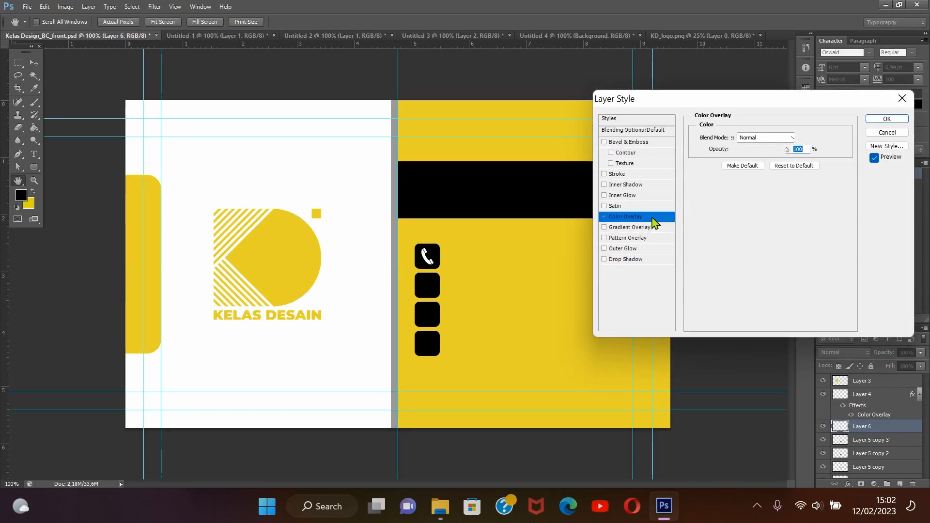
click(810, 138)
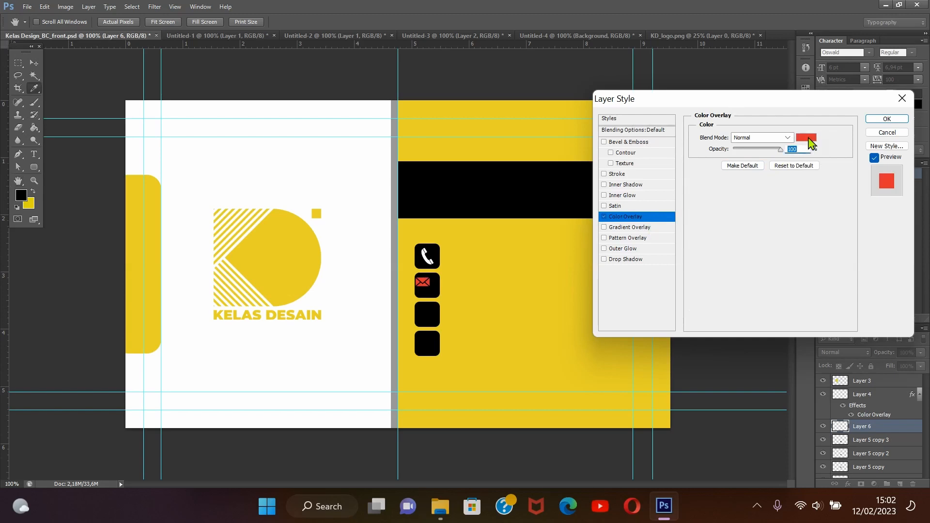
click(373, 274)
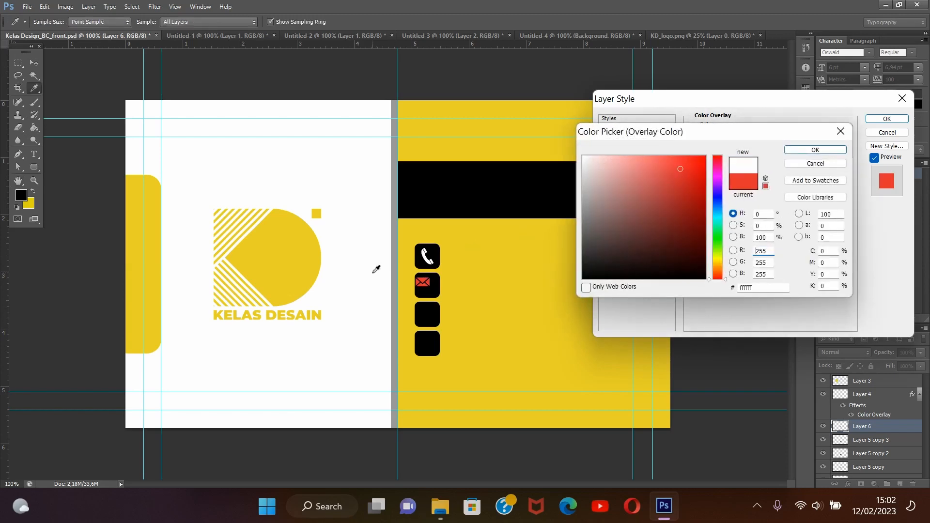
click(840, 151)
click(886, 119)
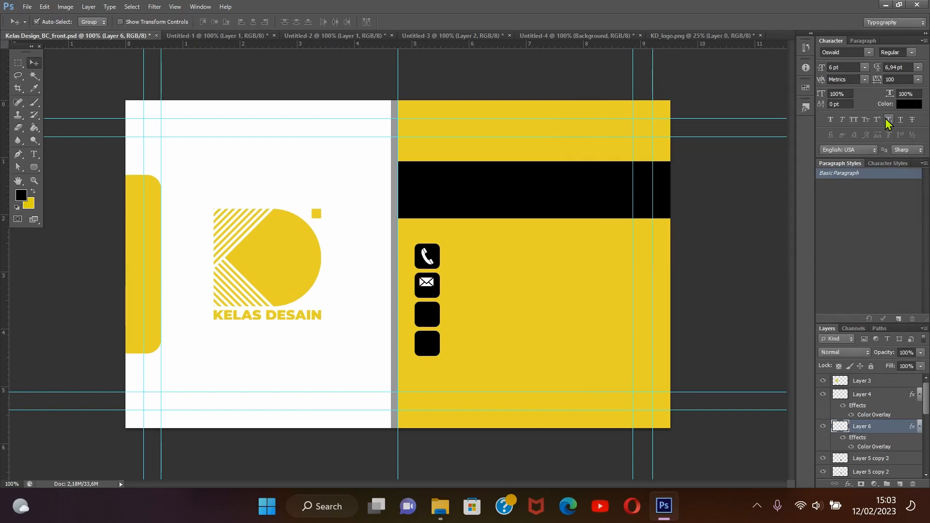
Nudge the envelope icon down until it is centred in the second black square
key(Down)
key(Down)
key(Down)
key(Down)
key(Down)
key(Down)
key(Down)
key(Down)
key(Up)
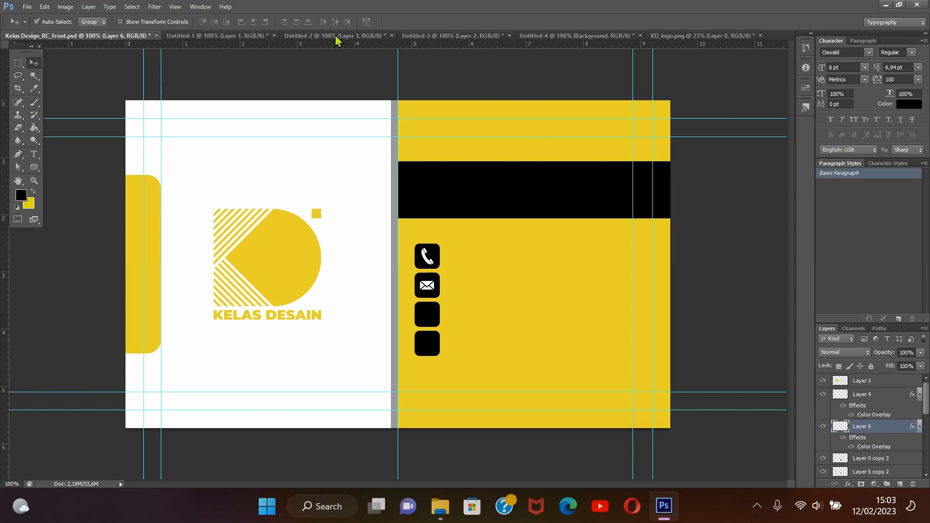
Copy the globe icon from Untitled-2 into the card document, placing it on the third black square
click(470, 36)
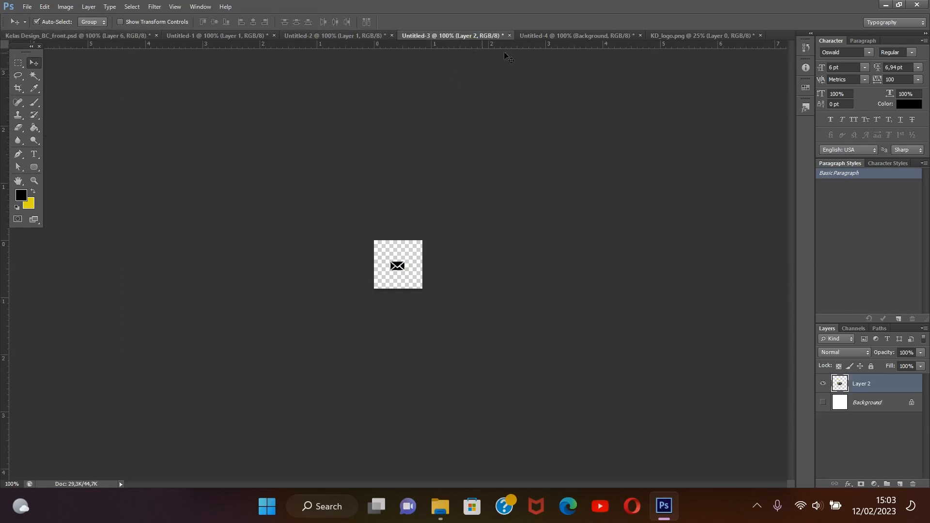
click(562, 36)
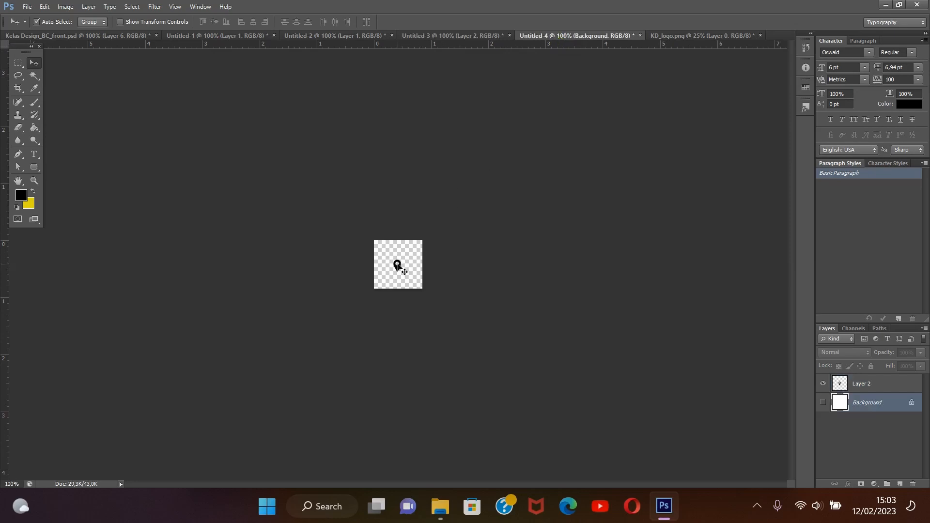
click(306, 36)
drag(398, 267, 426, 320)
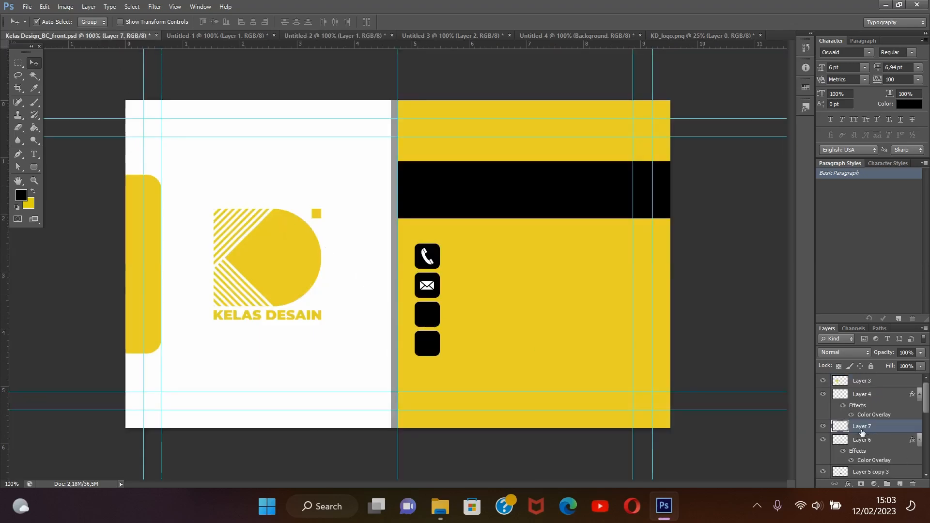
Apply a white (ffffff) Color Overlay to the globe icon layer
double_click(892, 431)
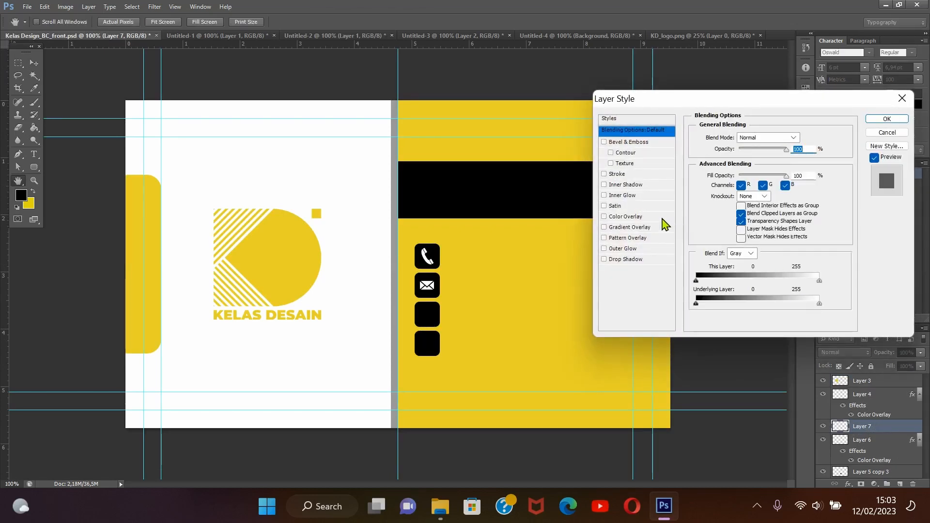
click(664, 217)
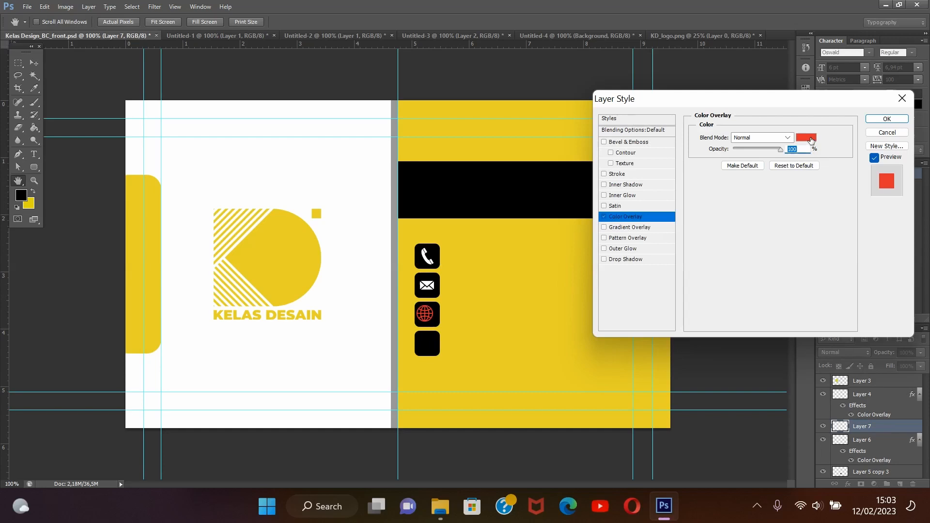
click(811, 139)
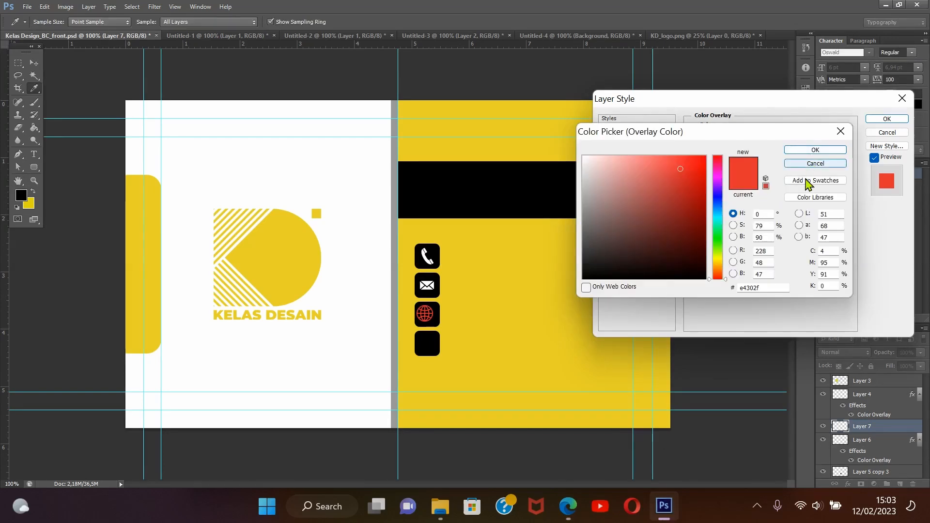
click(370, 292)
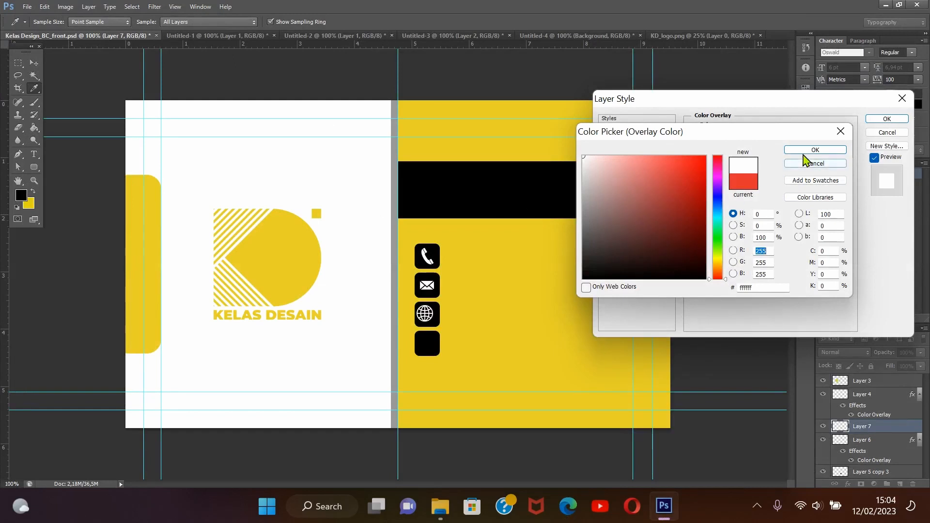
click(838, 150)
click(884, 122)
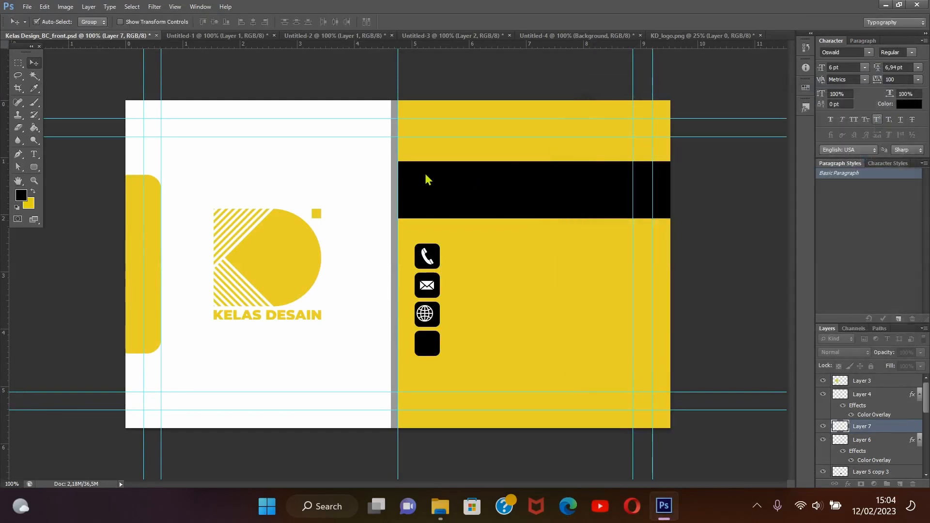
Nudge the globe icon until it is centred in the third black square
key(Right)
key(Right)
key(Right)
key(Right)
key(Right)
key(Right)
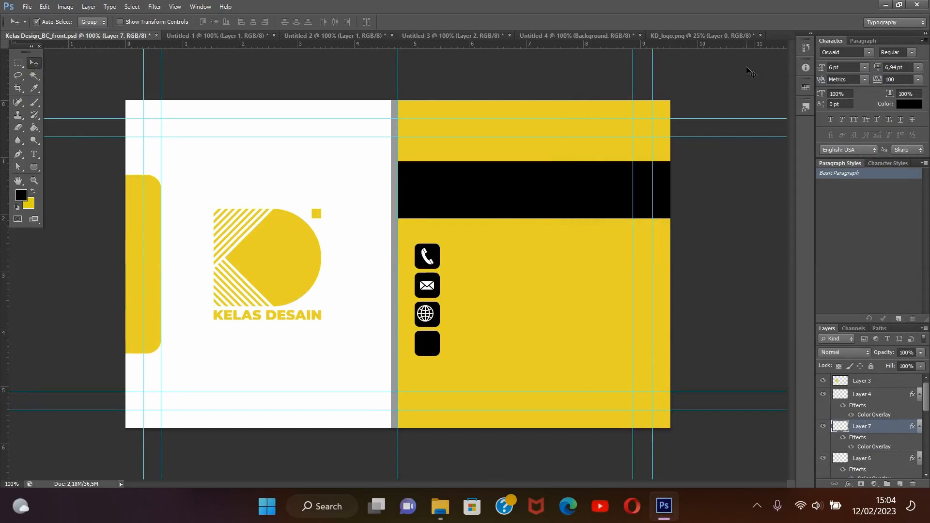
key(Left)
key(Left)
key(Left)
key(Left)
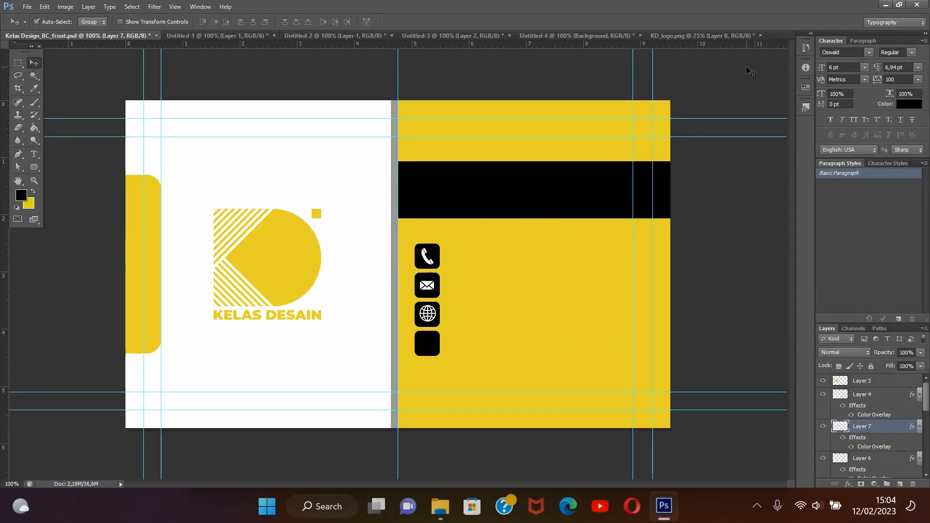
key(Down)
key(Down)
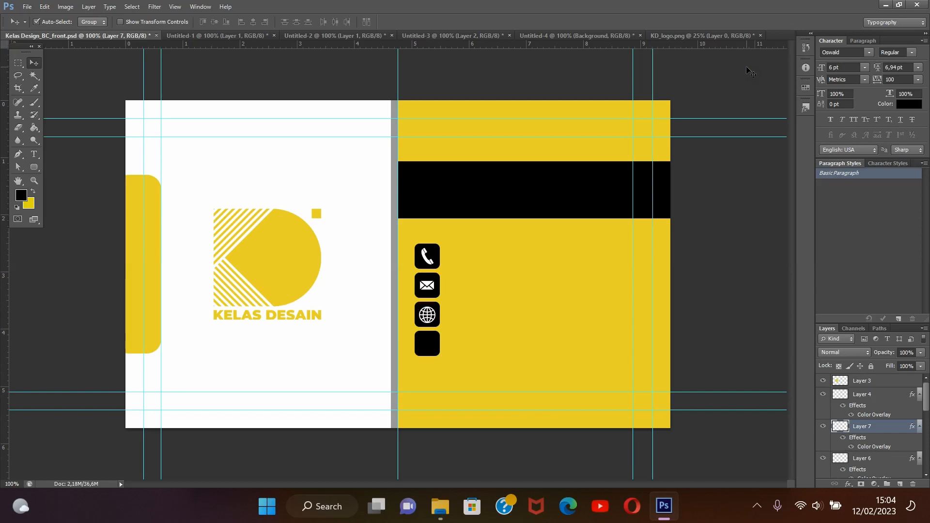
Copy the location pin icon from Untitled-4 into the card document, placing it on the fourth black square
click(539, 36)
click(396, 265)
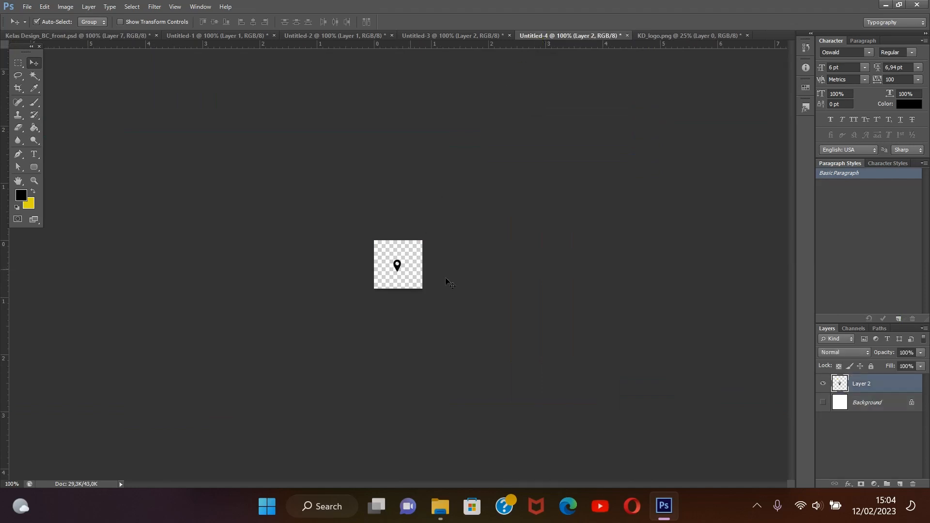
drag(397, 265, 425, 343)
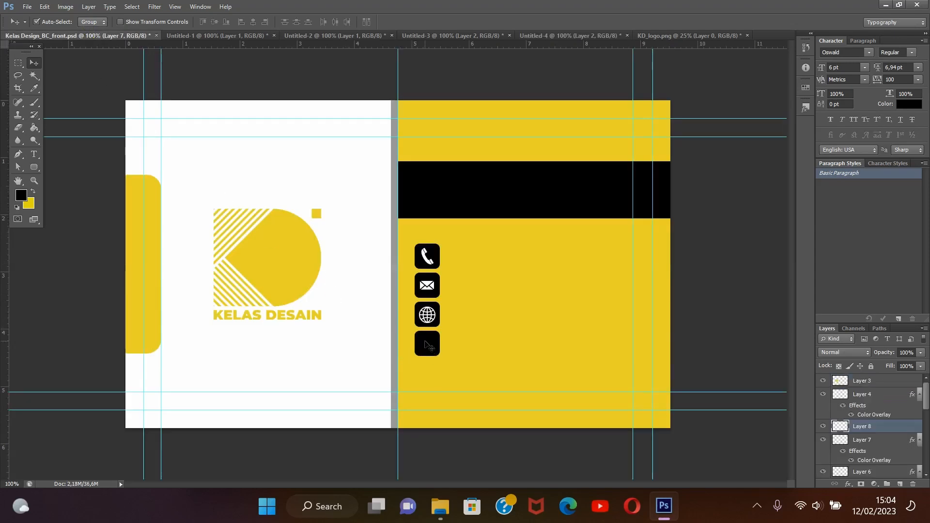
Apply a white (ffffff) Color Overlay to the location pin icon layer
double_click(892, 427)
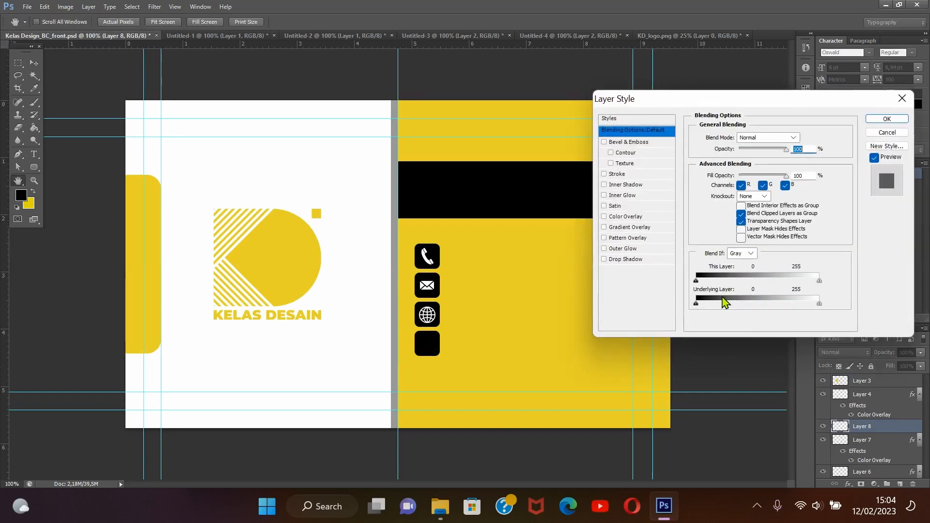
click(653, 217)
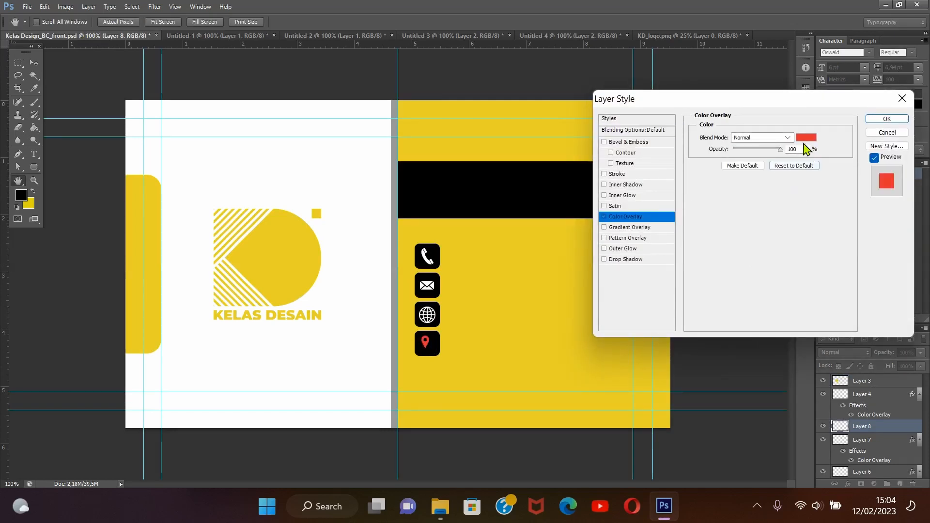
click(807, 140)
click(368, 340)
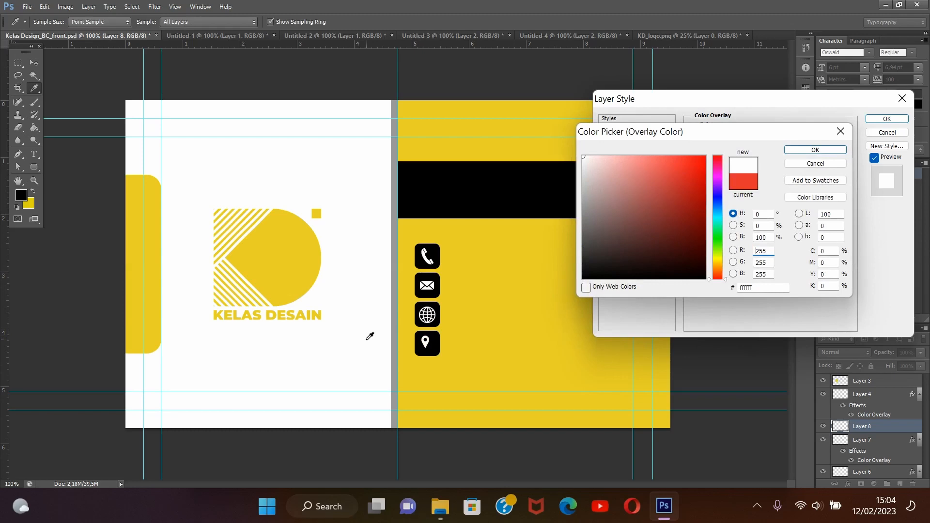
click(815, 150)
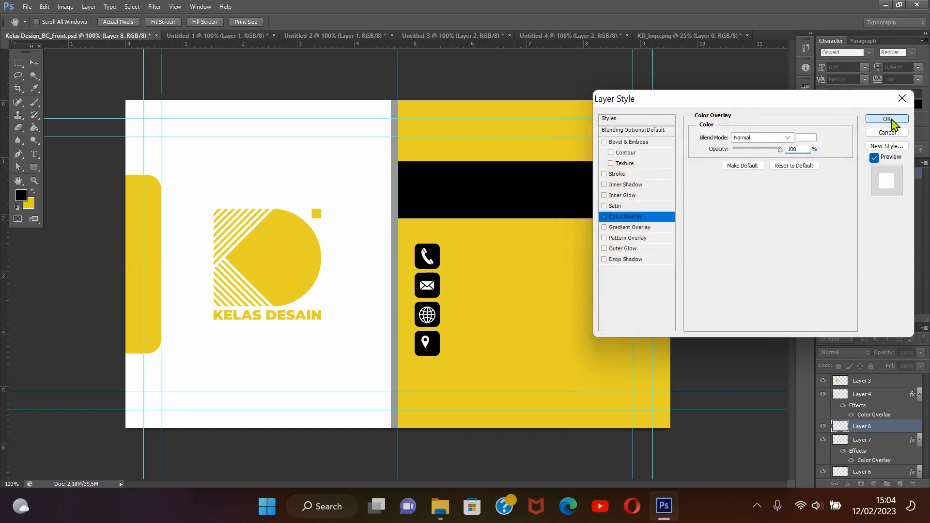
click(887, 119)
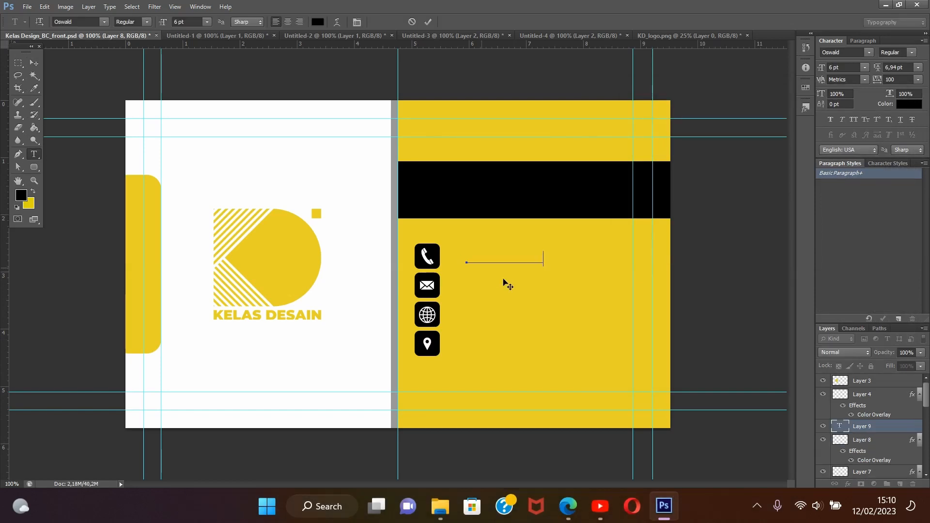
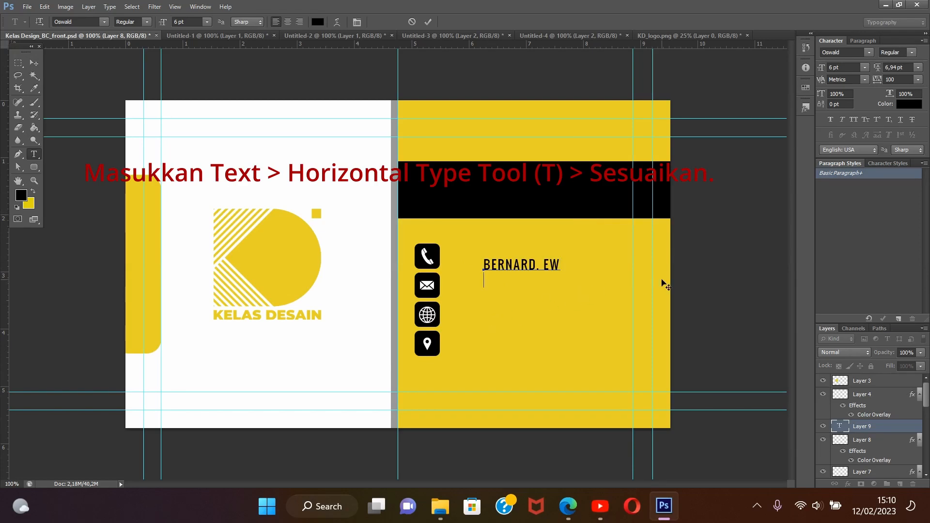
Add a two-line text on the yellow area with the cardholder's name and "Owner" beneath it
text(Owner)
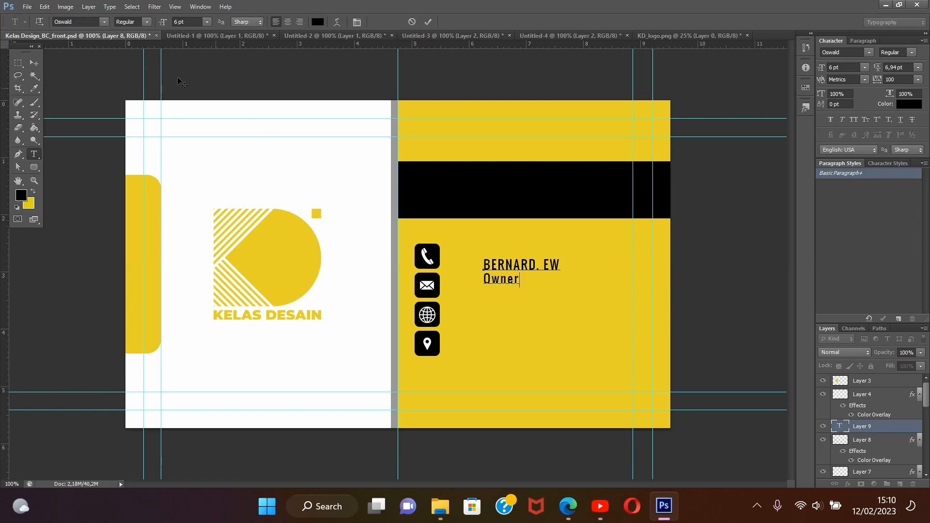
click(34, 63)
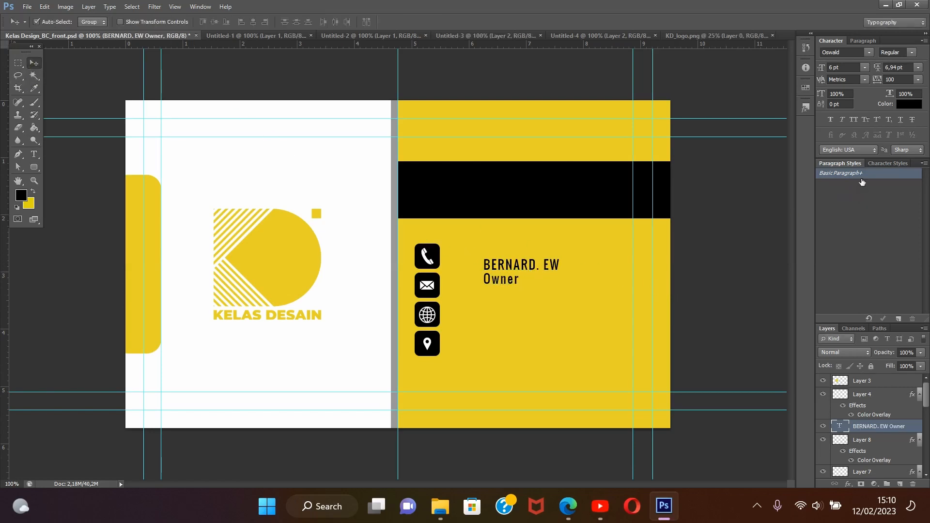
Colour the name and title text white (ffffff) and move it onto the black band, aligned with the icon squares' left edge
click(902, 106)
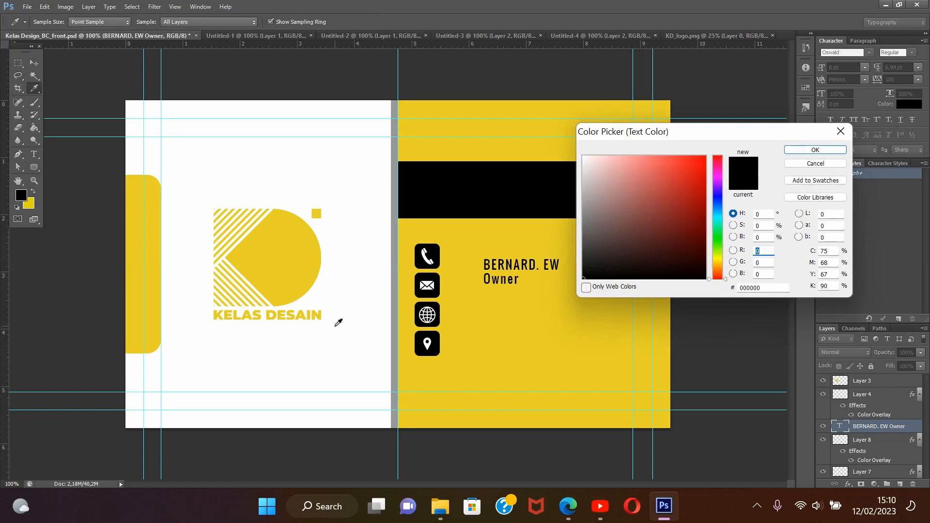
click(344, 339)
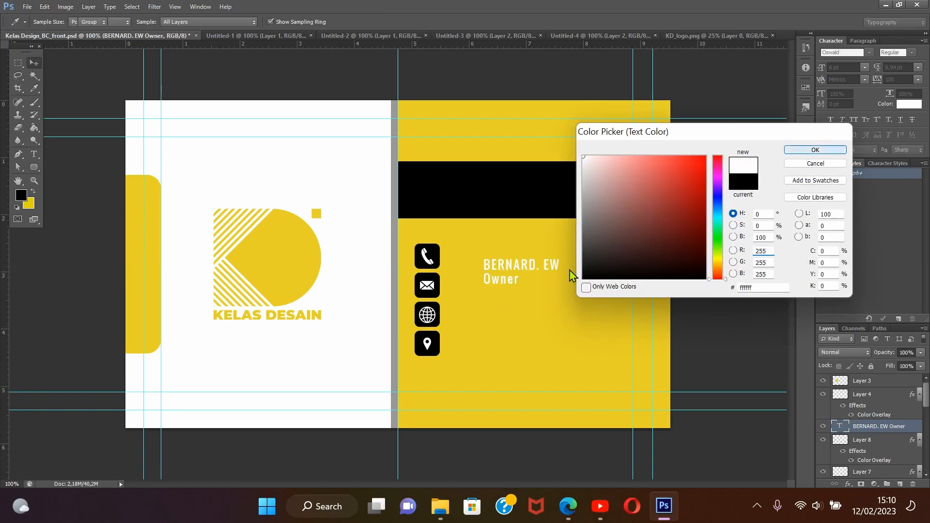
click(815, 150)
drag(518, 274, 450, 186)
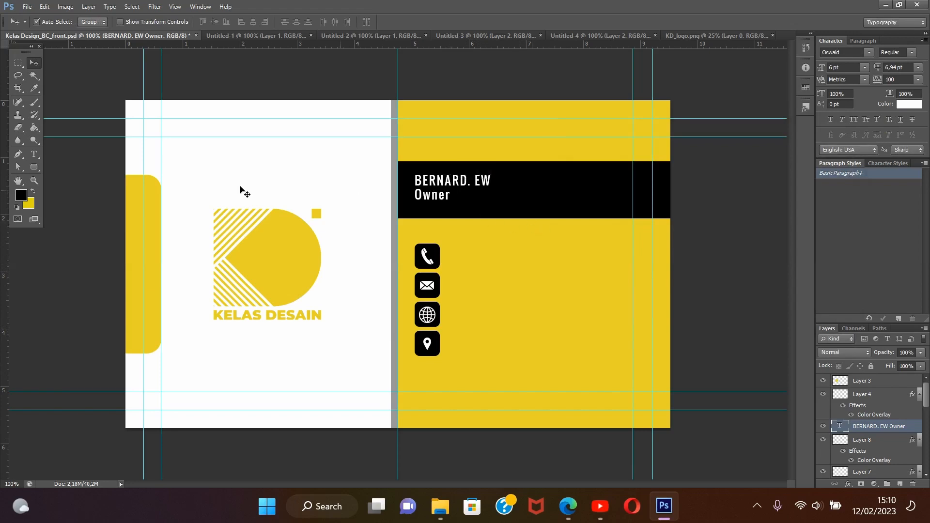
Set the cardholder's name line in the Trajan Pro font with the Bold style
click(34, 154)
drag(414, 181, 532, 177)
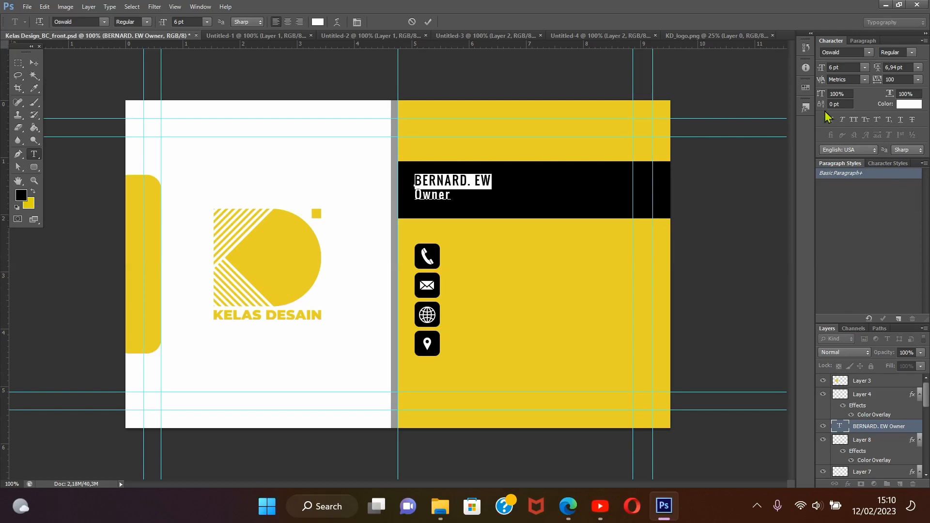
click(867, 53)
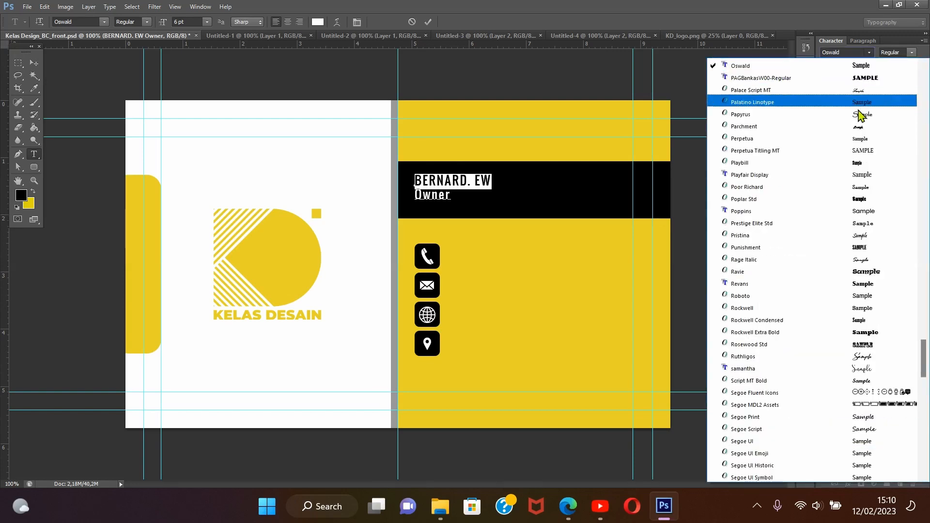
scroll(848, 349, down, 6)
scroll(846, 369, down, 13)
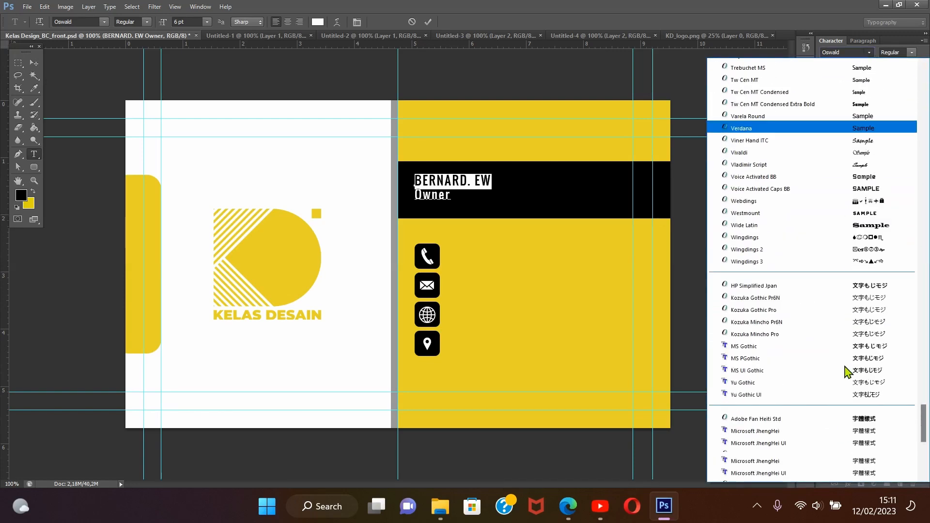
scroll(806, 181, up, 6)
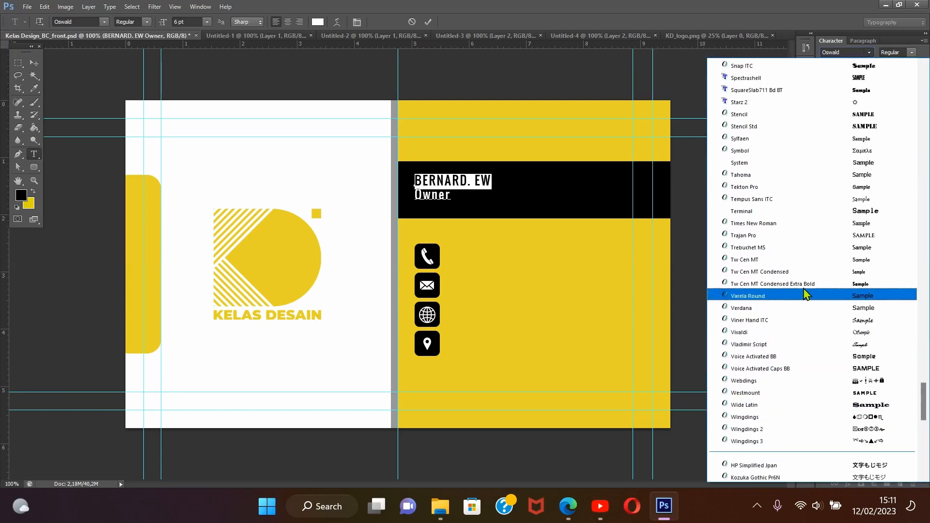
click(857, 241)
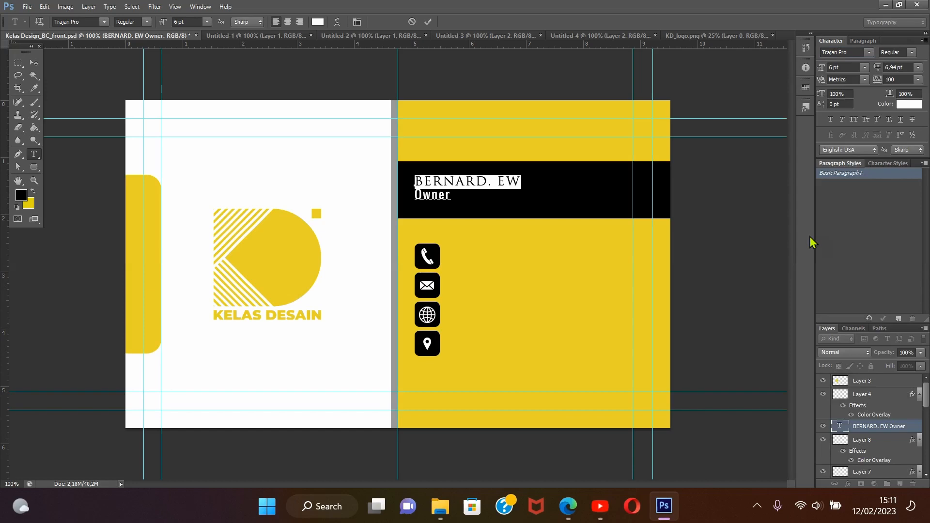
click(911, 53)
click(896, 93)
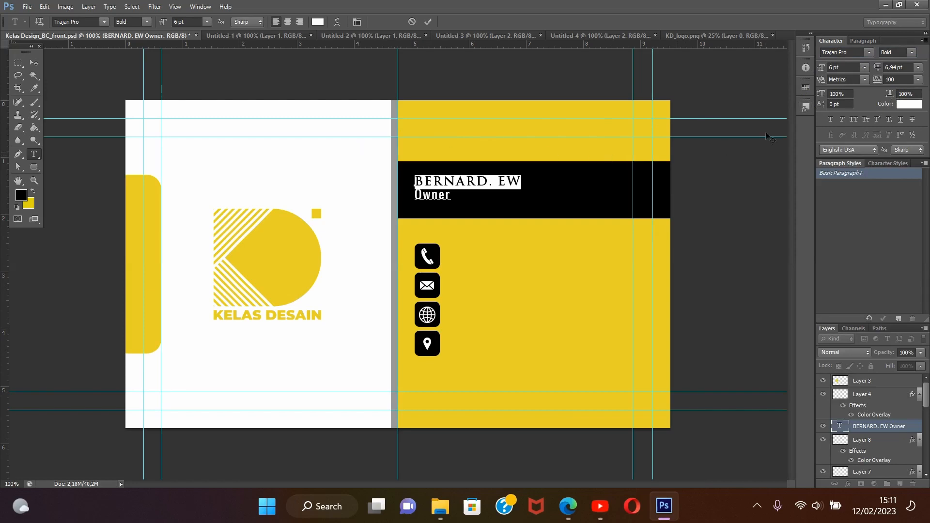
Set the name line's font size to 8 pt and shift the text block slightly down in the black band
click(864, 68)
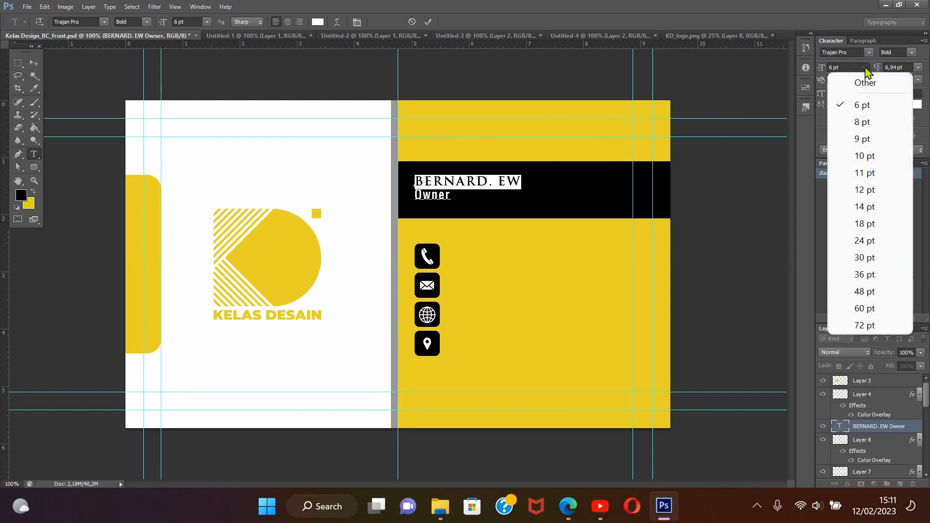
click(865, 122)
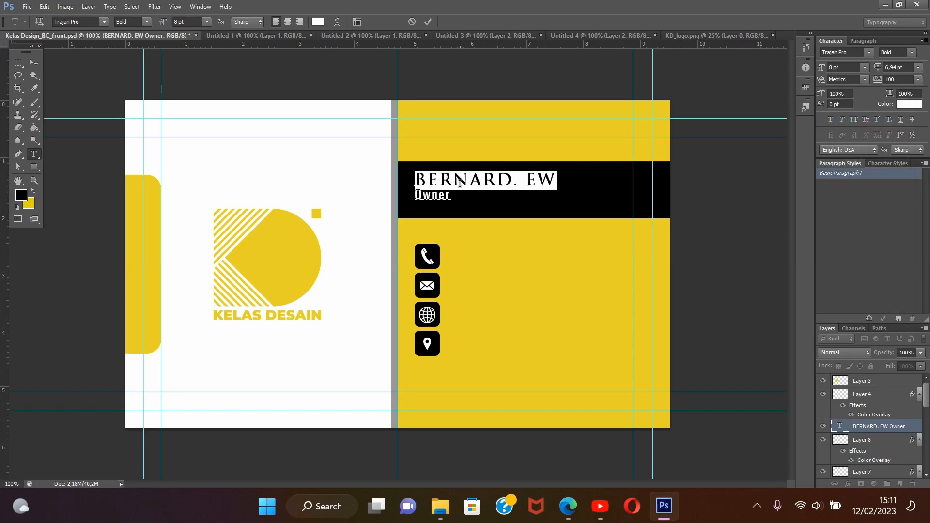
click(34, 63)
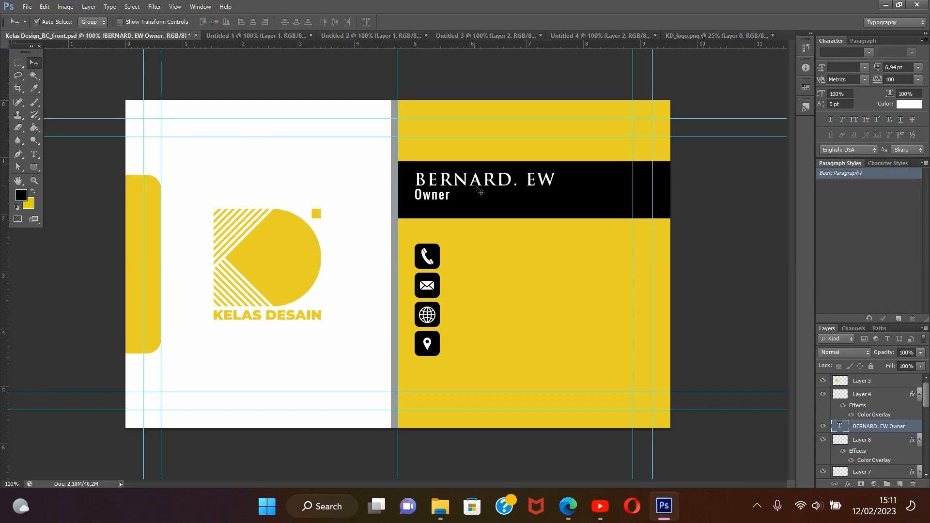
drag(479, 191, 478, 195)
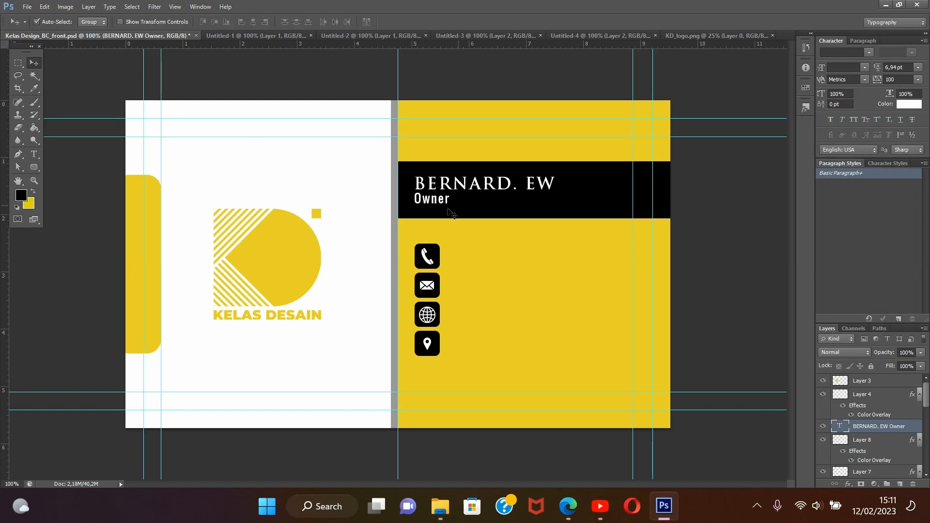
Set the letter tracking of the word "Owner" to 400
click(34, 154)
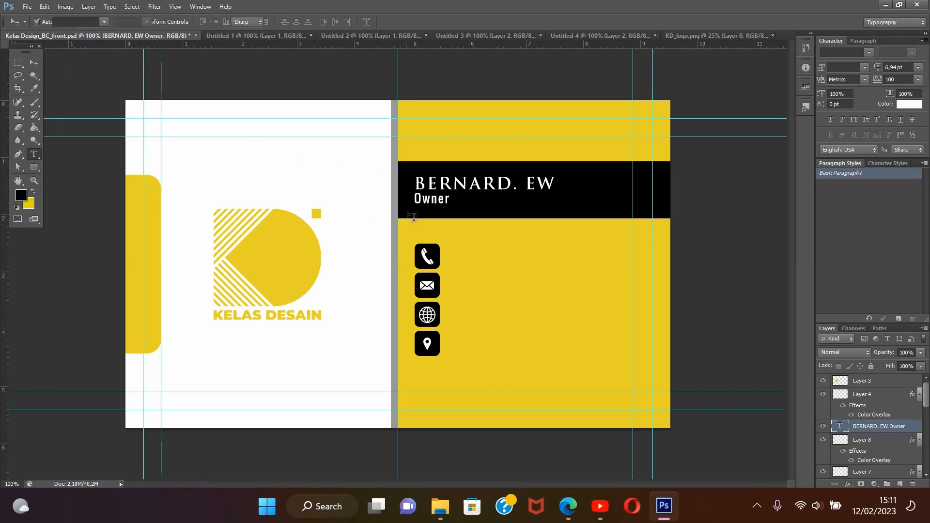
click(434, 198)
drag(450, 200, 413, 199)
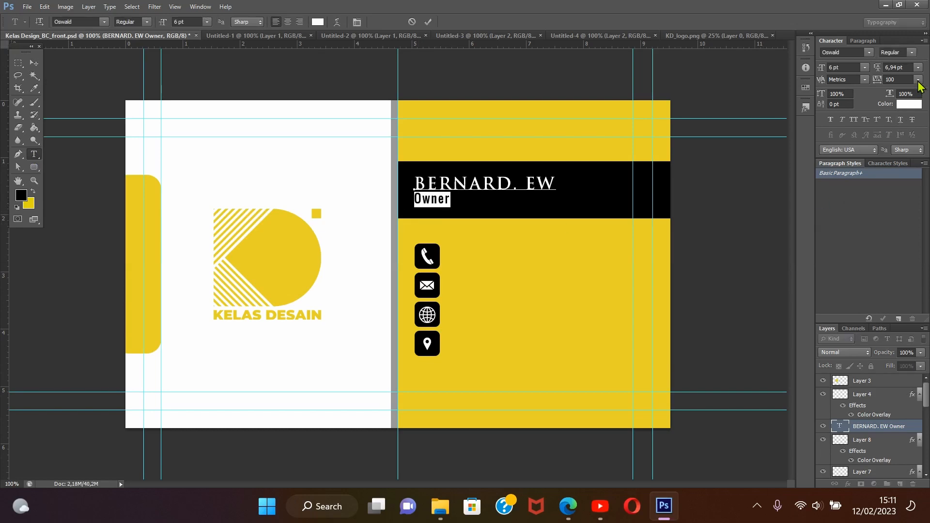
click(918, 80)
click(891, 324)
click(888, 79)
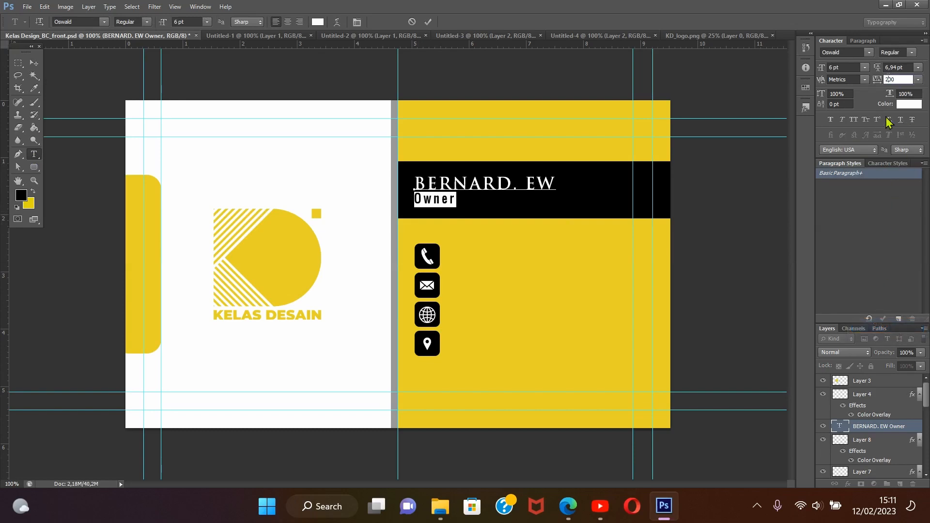
key(BackSpace)
text(4)
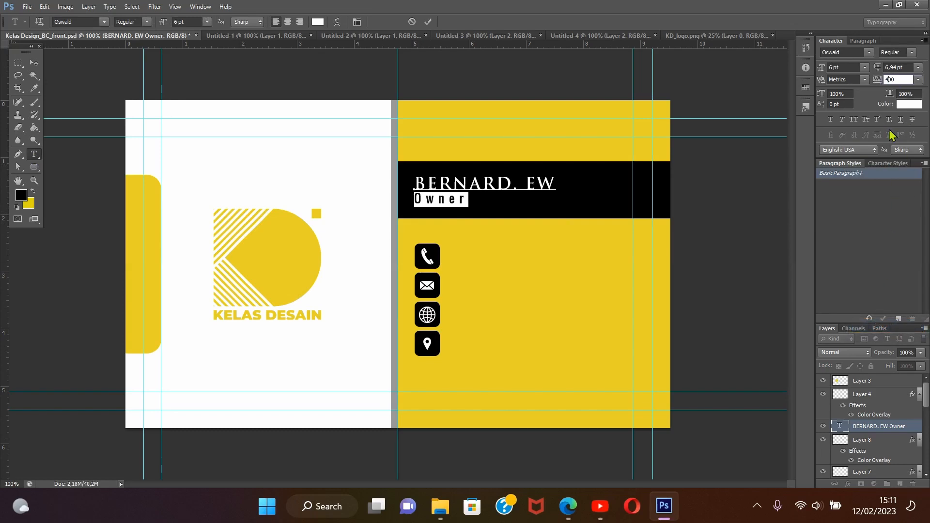
Set the leading of the name and title text block to 10 pt
key(Return)
click(34, 63)
click(599, 306)
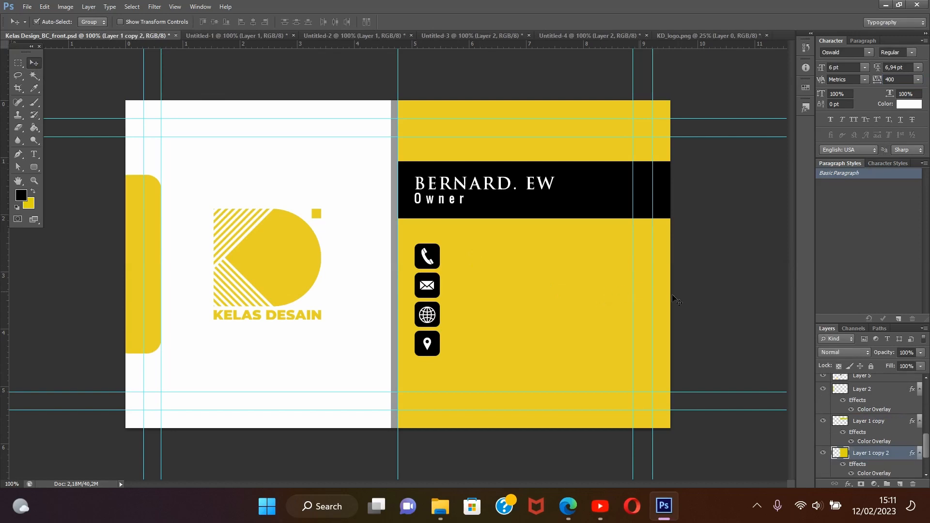
click(919, 68)
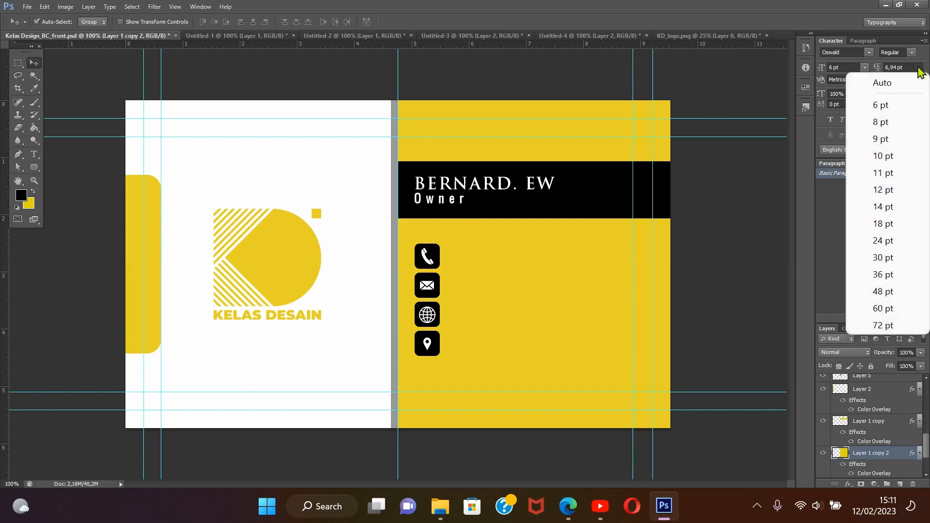
click(883, 157)
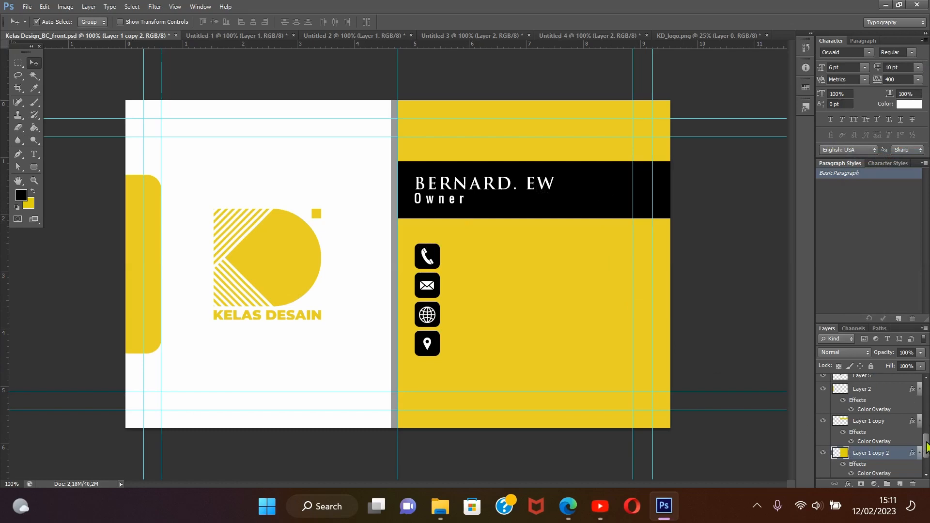
drag(927, 448, 928, 384)
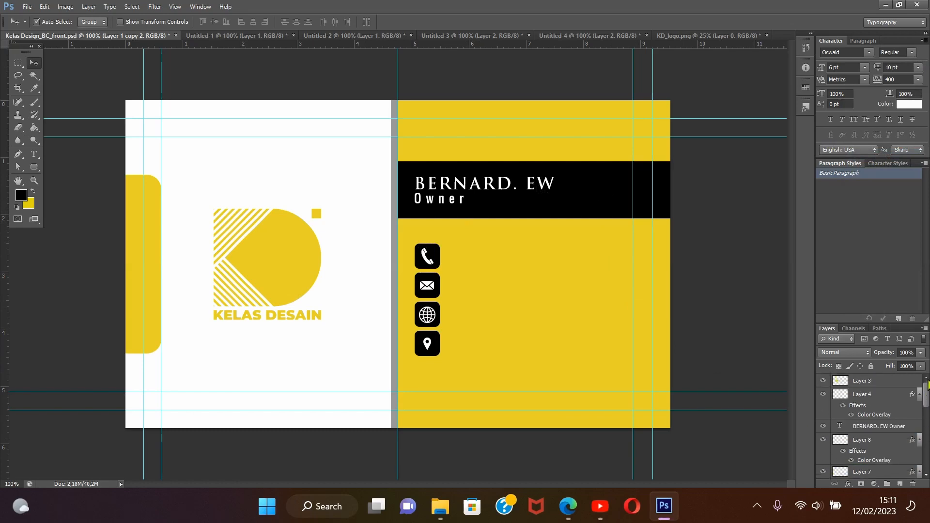
click(887, 428)
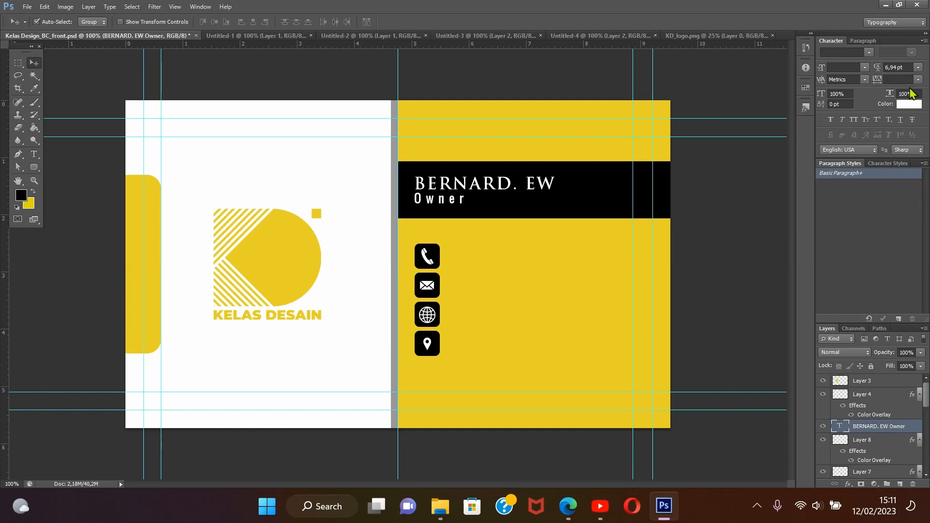
click(918, 69)
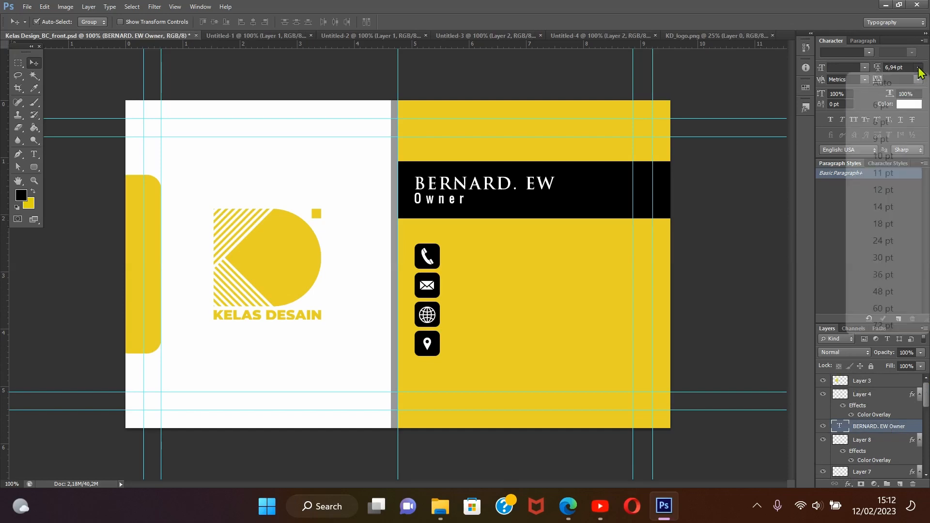
click(884, 156)
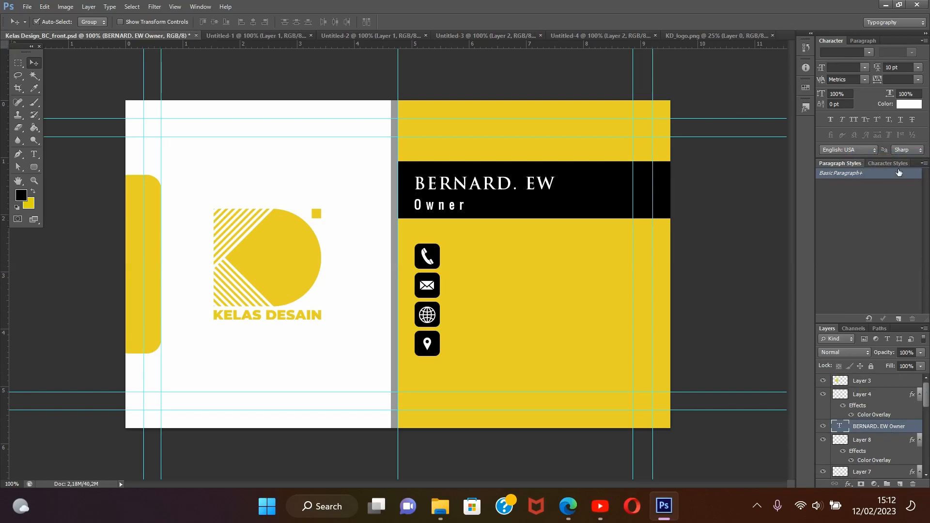
Draw a thin rectangle about 289 px wide and 3 px high between the name and title, and make a selection from it
click(33, 168)
right_click(33, 167)
click(89, 168)
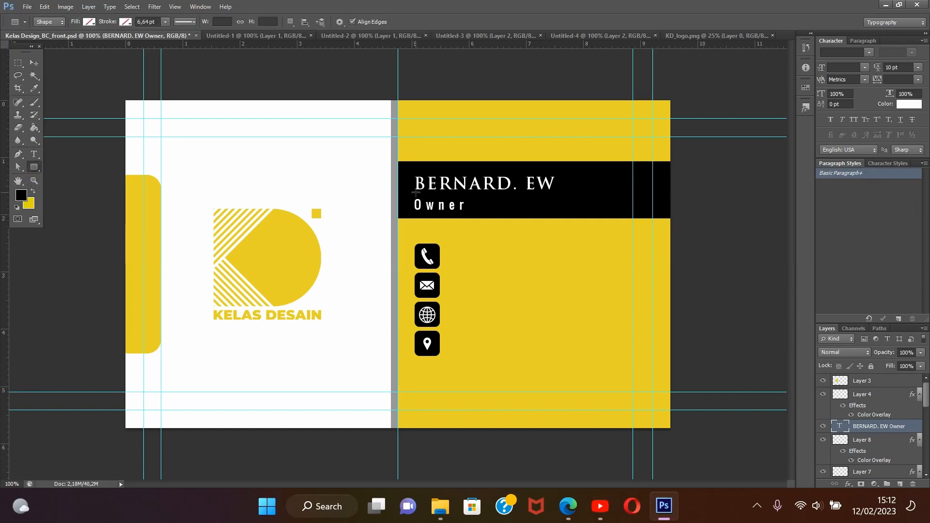
drag(415, 192, 555, 194)
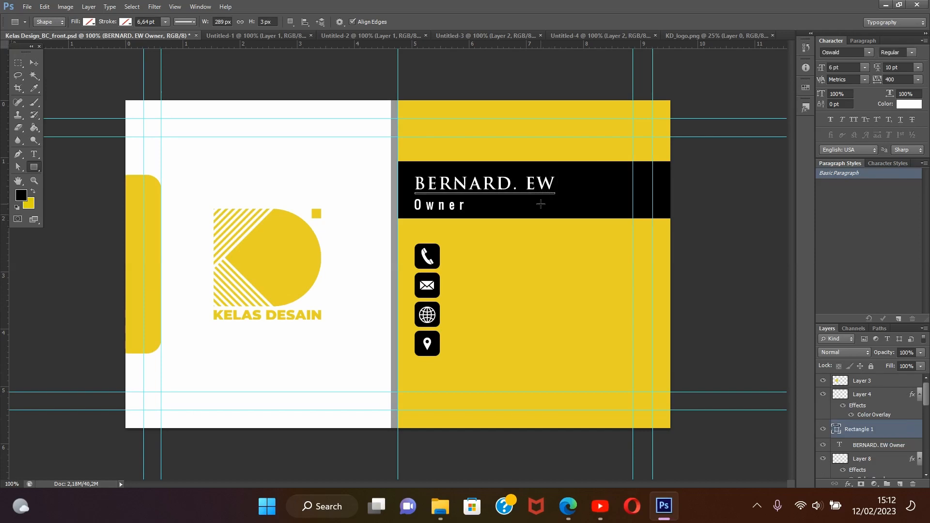
right_click(541, 160)
click(579, 216)
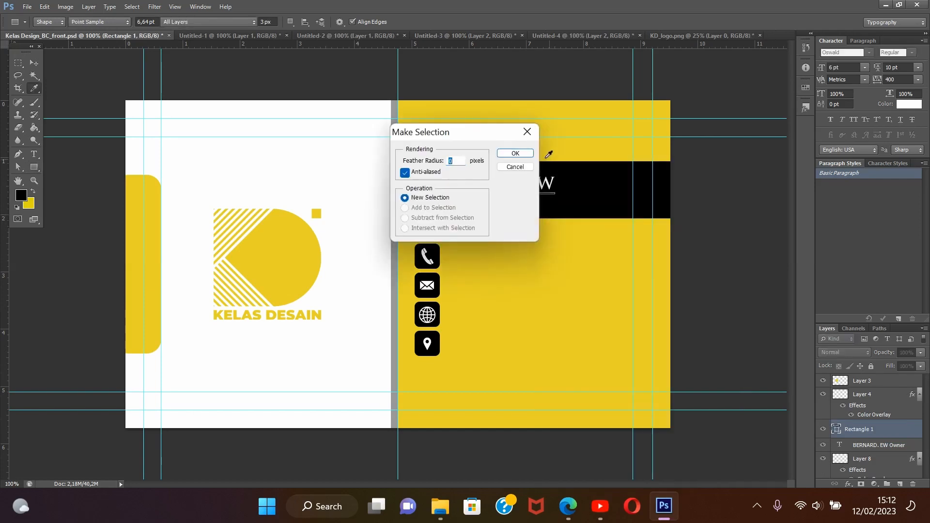
click(516, 153)
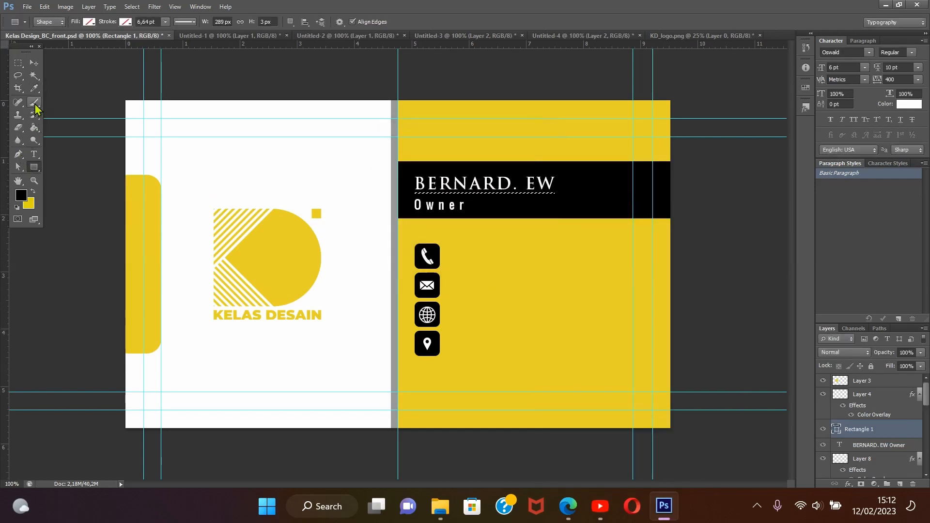
Sample white from the card background and paint the thin selection white on a new layer
click(34, 88)
click(213, 173)
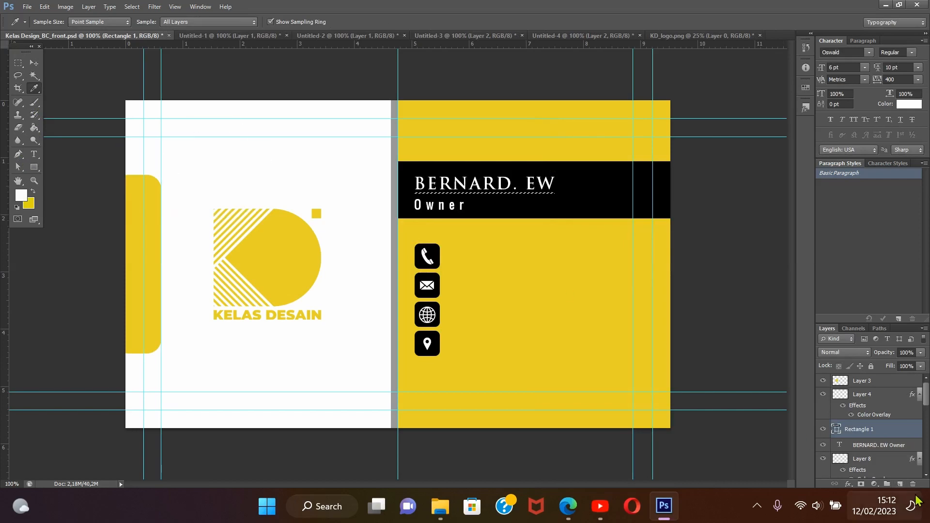
click(899, 484)
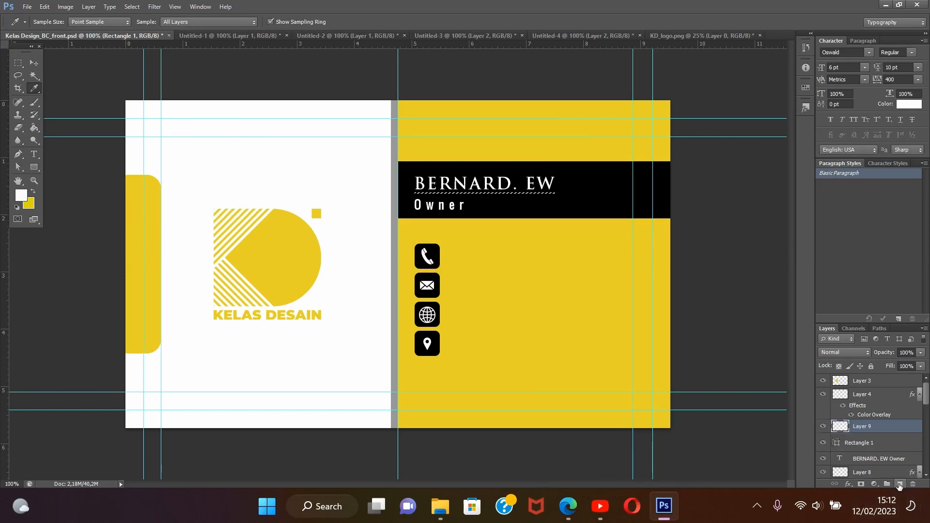
click(34, 103)
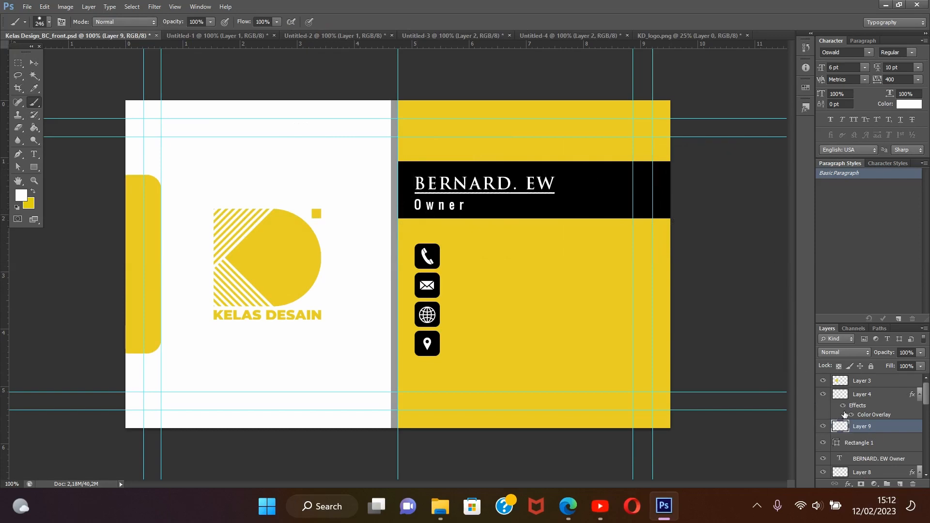
Delete the Rectangle 1 shape layer beneath the painted line
click(872, 447)
right_click(872, 448)
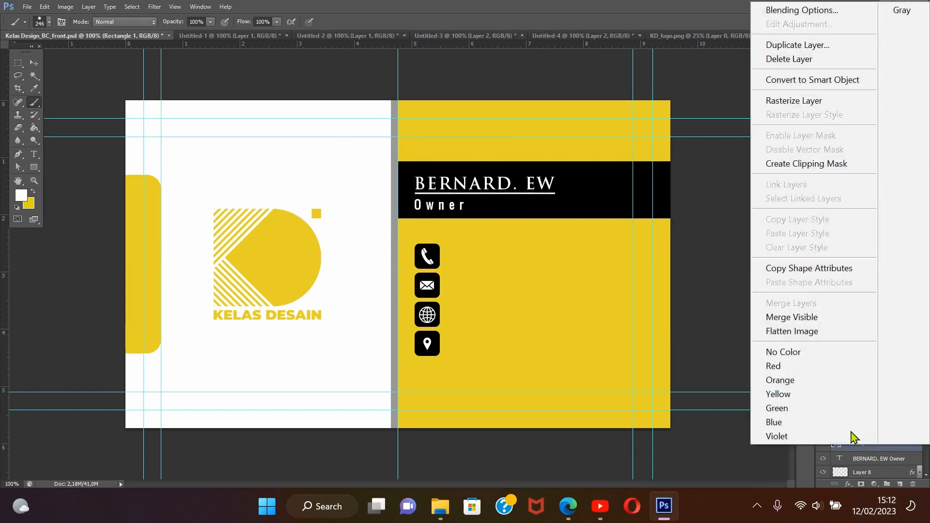
click(770, 59)
click(446, 187)
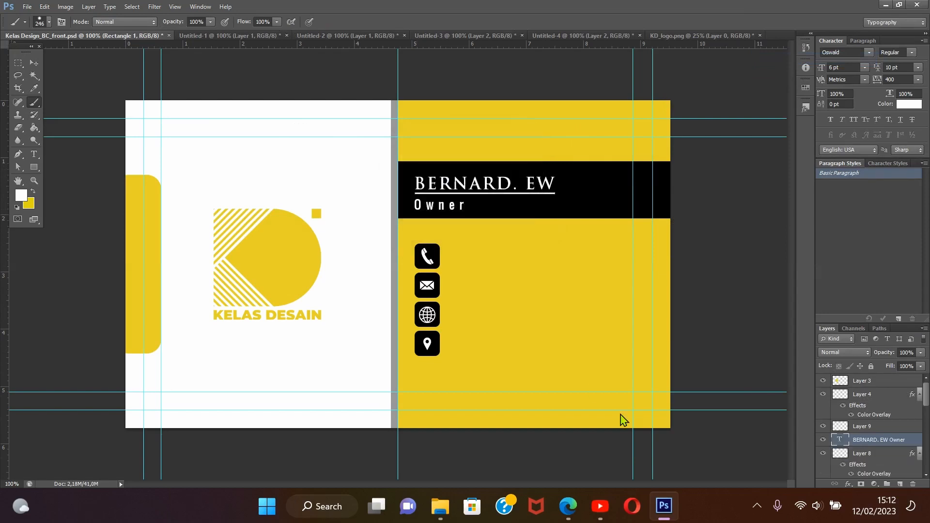
Nudge the white line on Layer 9 slightly down between the name and the title
click(881, 427)
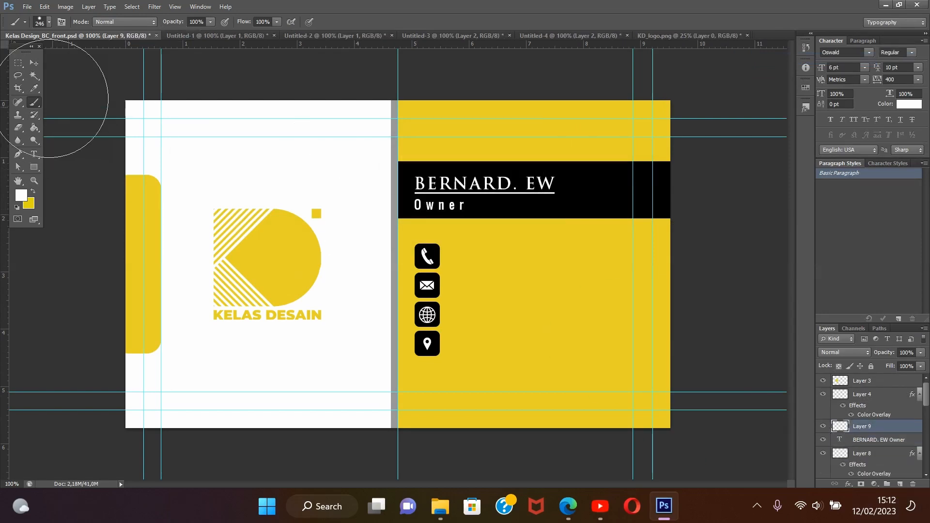
click(34, 62)
key(Down)
key(Down)
key(Down)
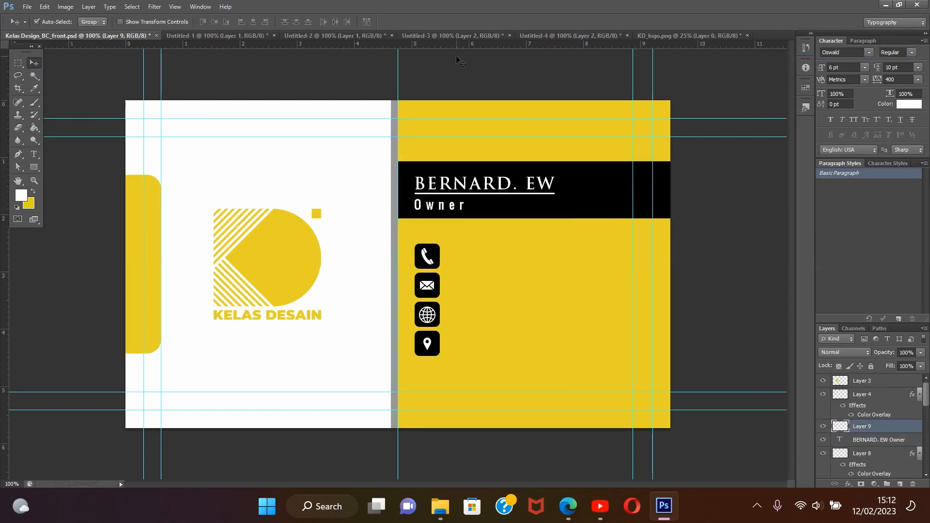
key(Down)
key(Down)
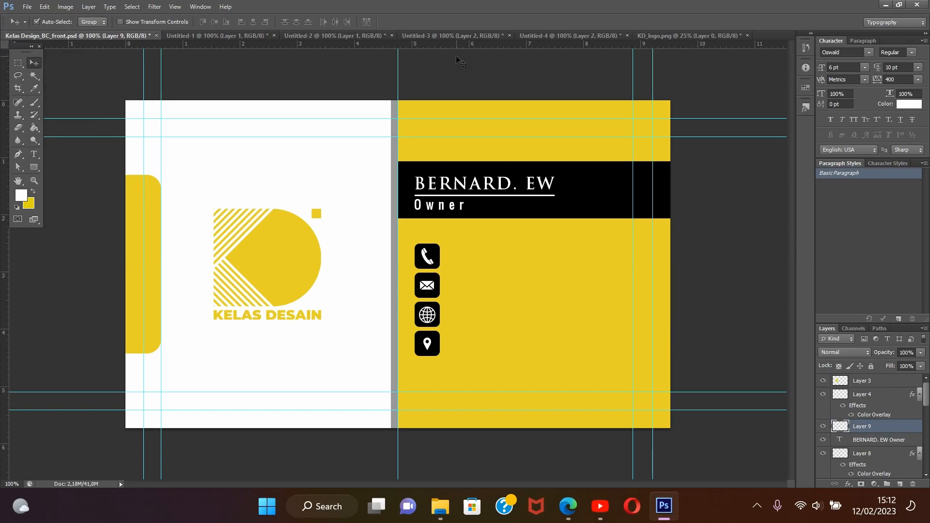
key(Down)
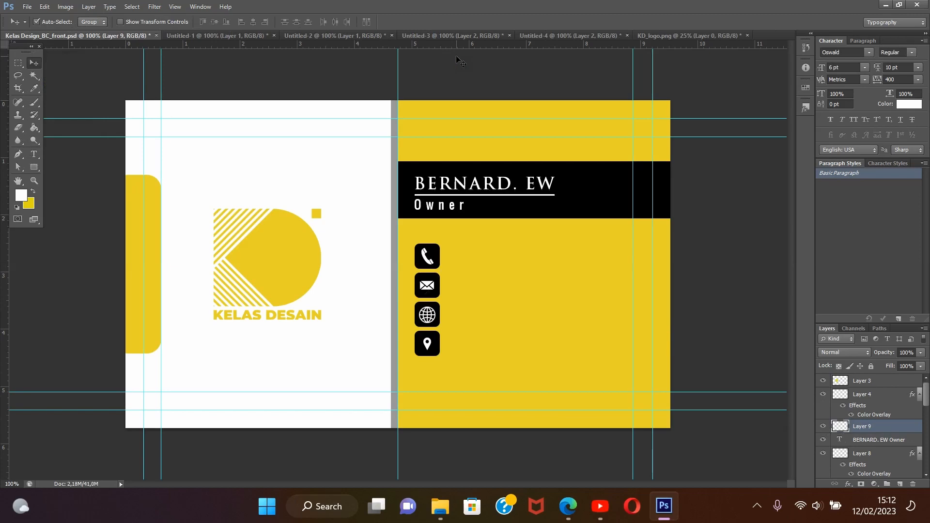
Start a text block beside the phone icon and enter the contact's phone number as its first line
click(34, 154)
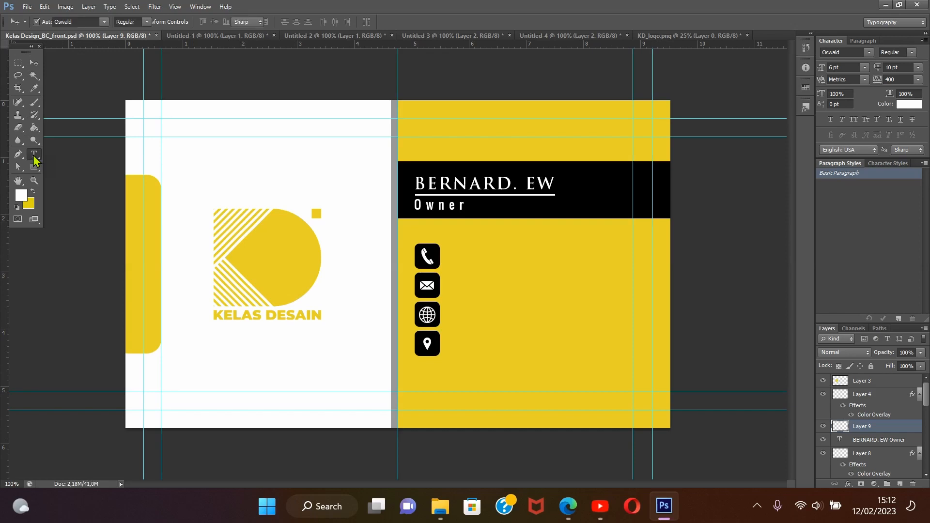
click(460, 257)
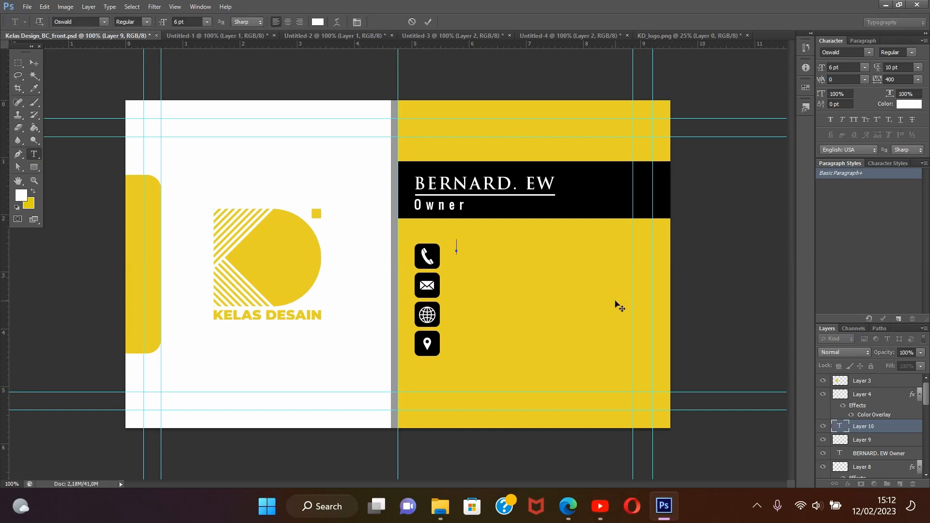
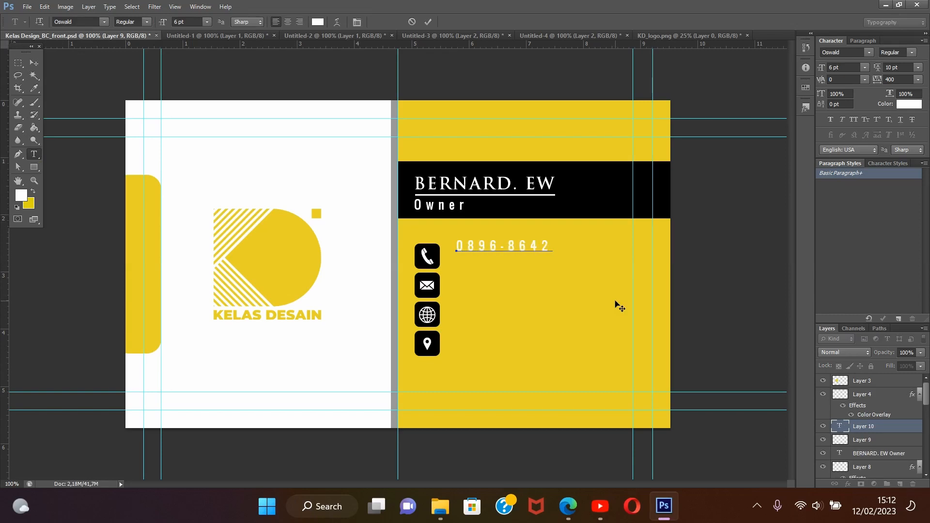
key(Return)
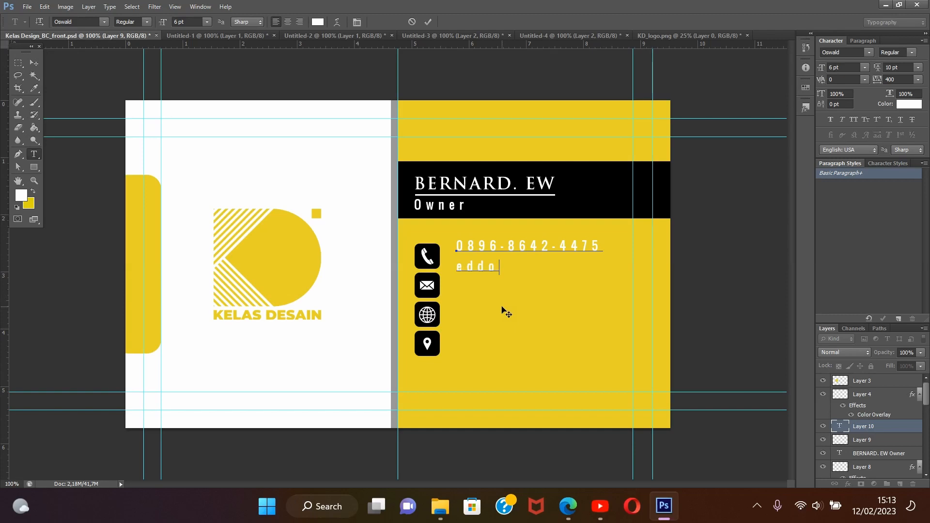
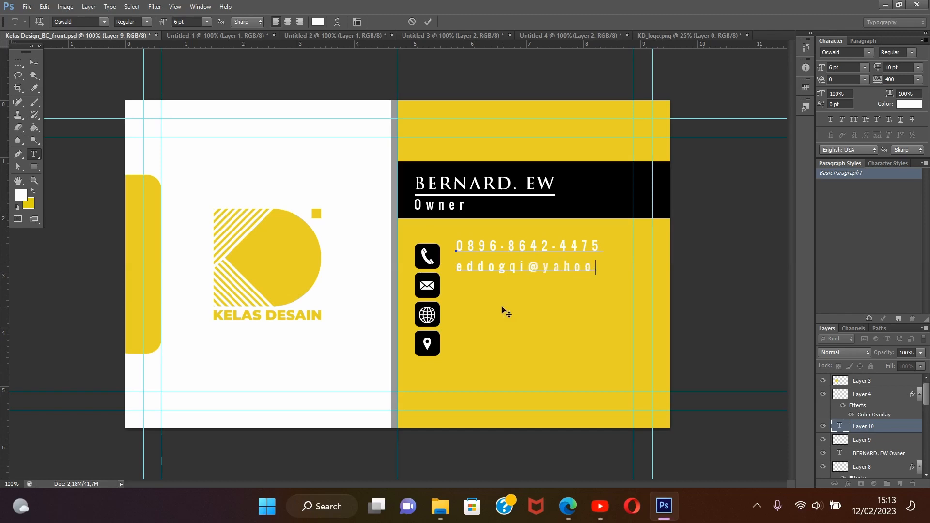
Enter the contact's e-mail address as the second line of the text block
key(Return)
text(www)
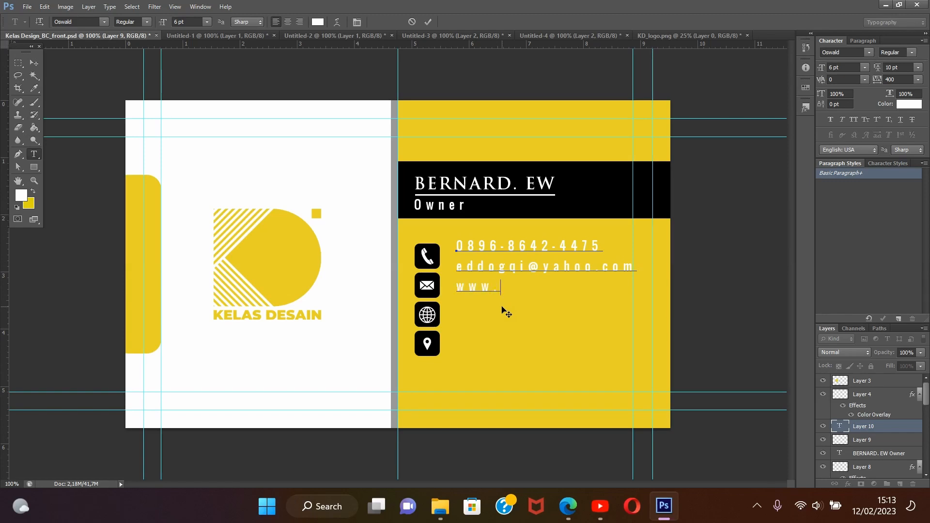
text(.)
text(kelas)
text(desig)
key(BackSpace)
key(BackSpace)
text(ain)
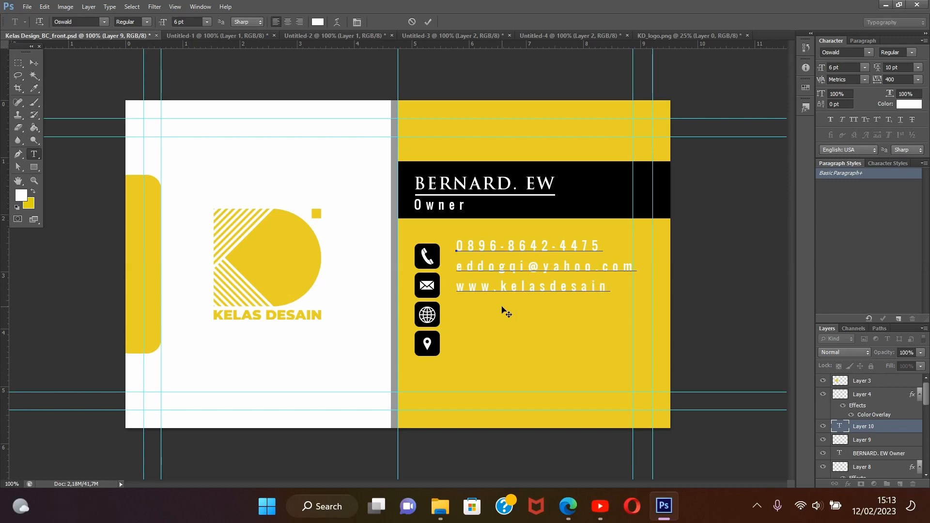
text(.com )
text(Magelang)
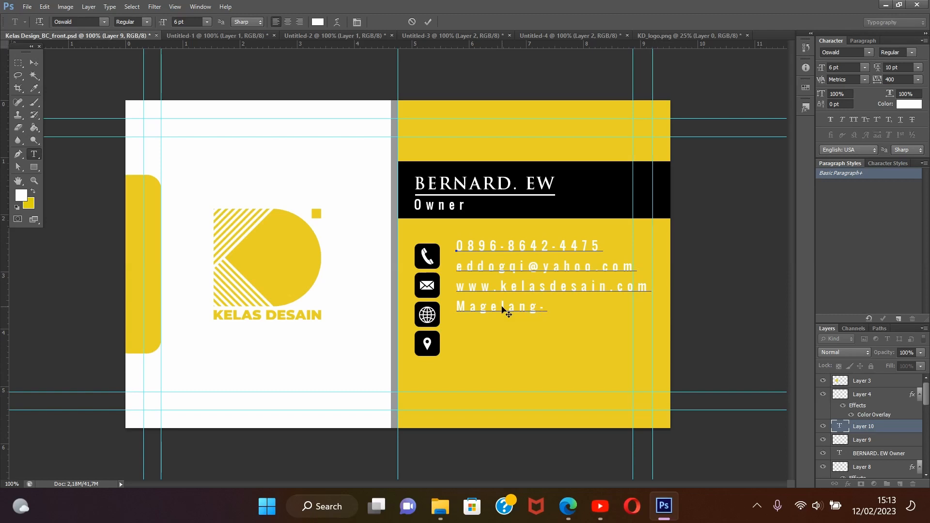
Enter the city and country as the fourth line and the postal code as the fifth, and finish the text block
text(-Indonesia)
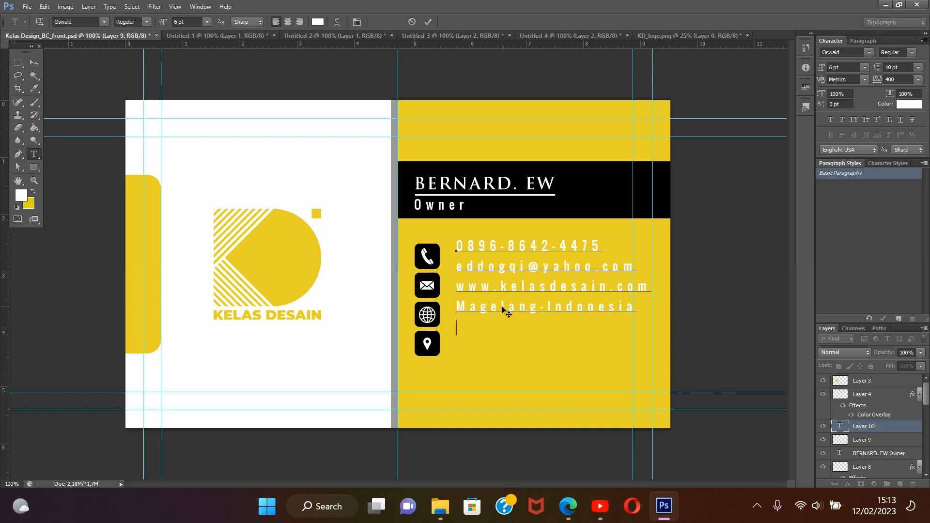
text(6414)
click(34, 63)
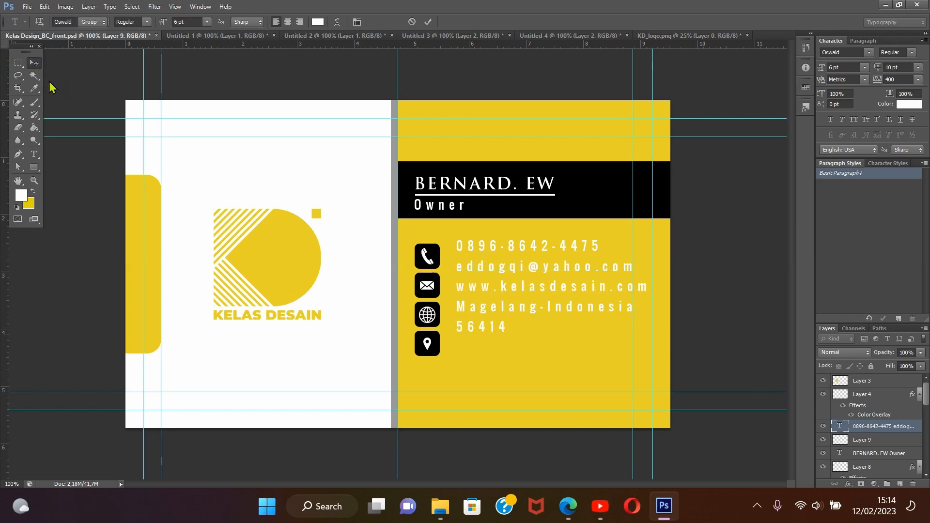
Move the contact text block slightly down to line up with the phone icon and set its tracking to 0
drag(499, 249, 496, 261)
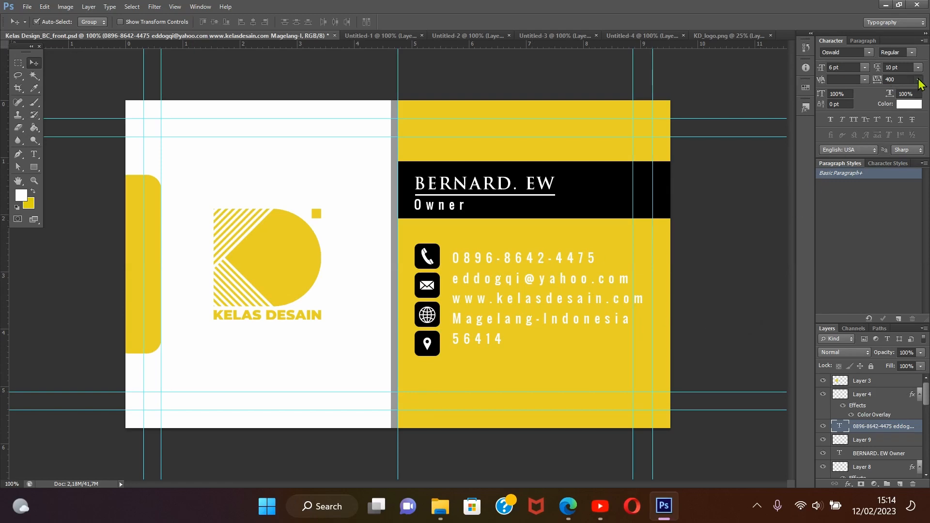
click(920, 80)
click(877, 200)
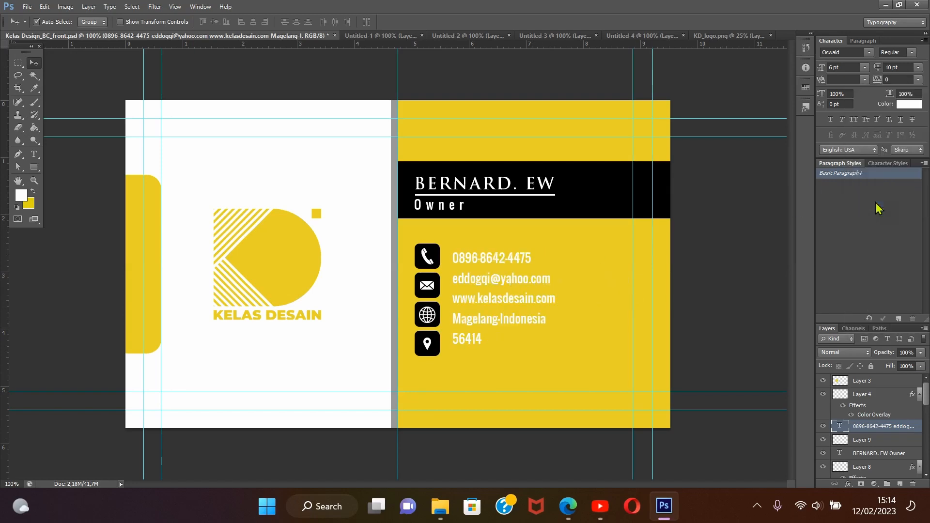
click(869, 52)
scroll(751, 207, down, 1)
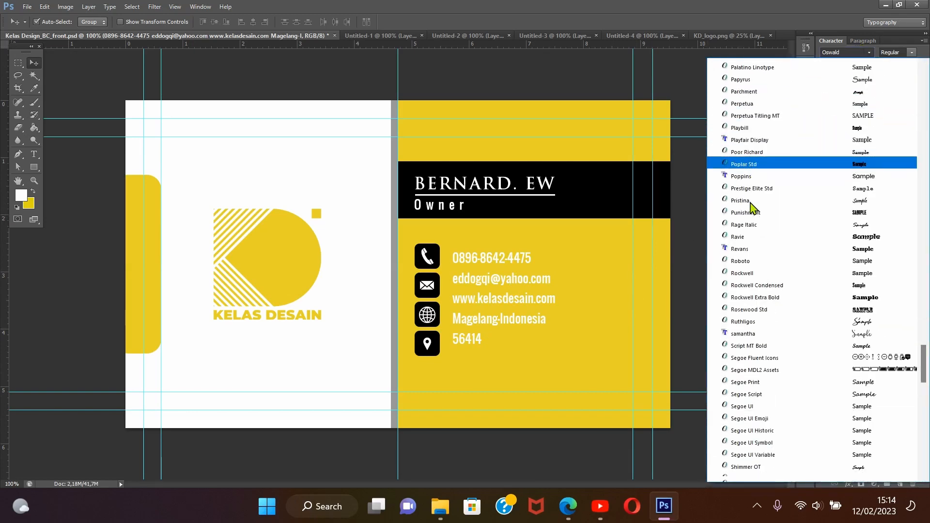
scroll(753, 266, down, 4)
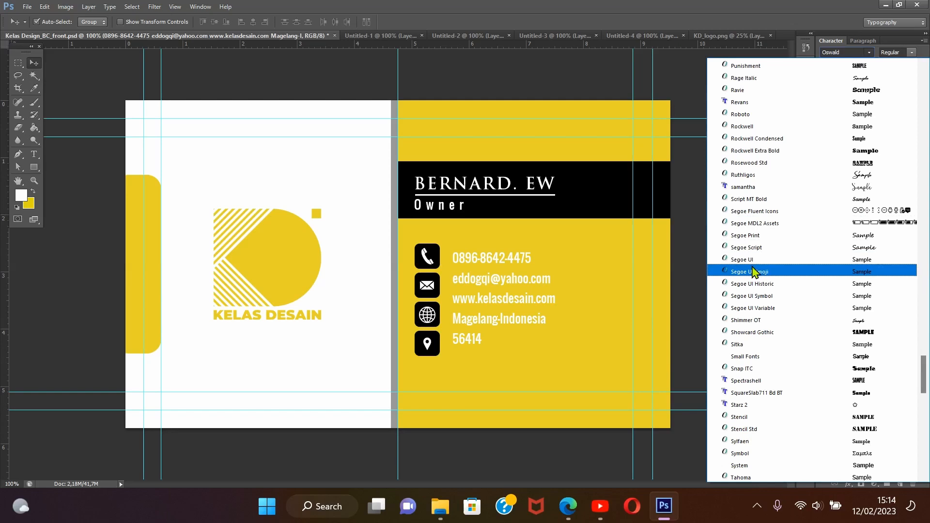
scroll(755, 272, down, 3)
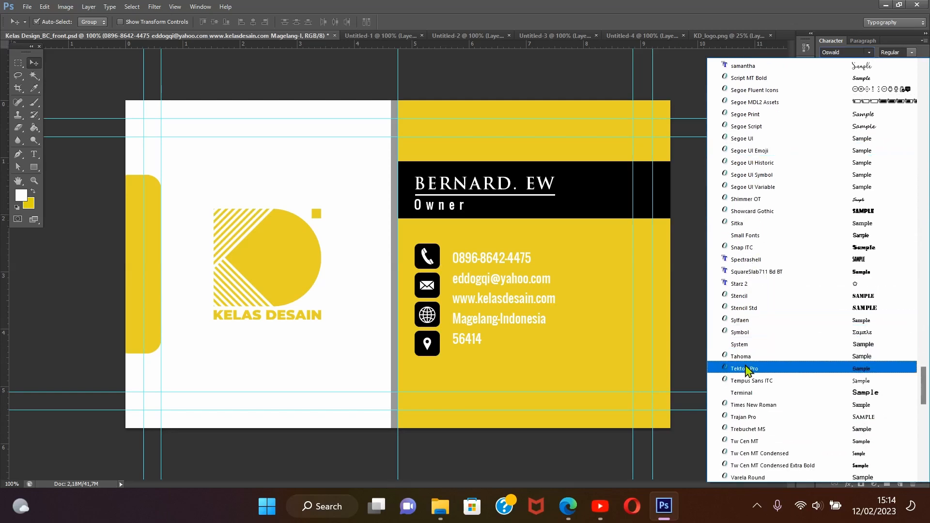
scroll(748, 371, up, 10)
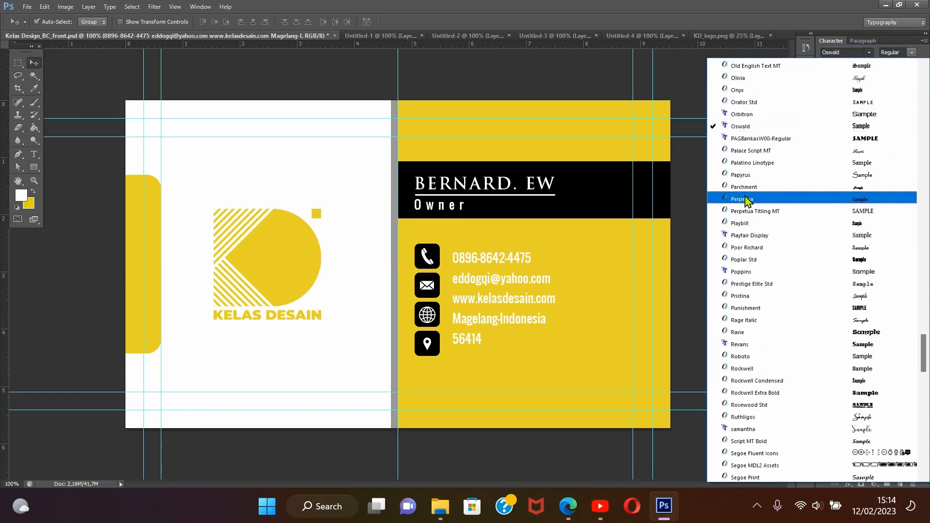
scroll(747, 200, up, 3)
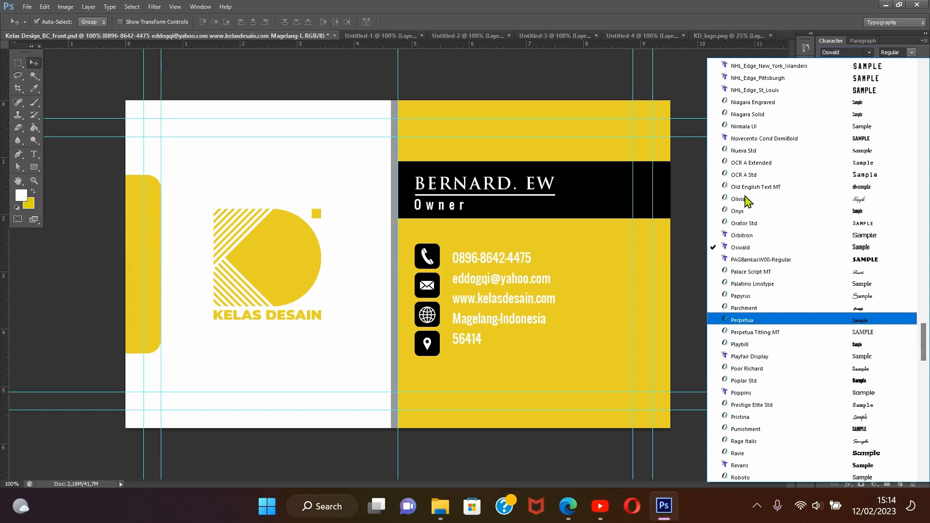
click(746, 2)
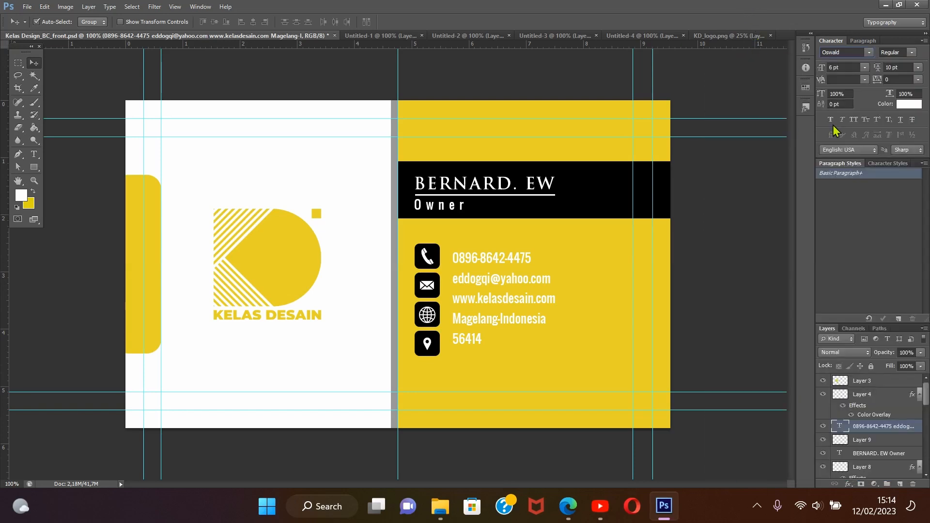
Set the contact text block's tracking to 200 and change its font to Helvetica Neue Medium Extended
click(918, 80)
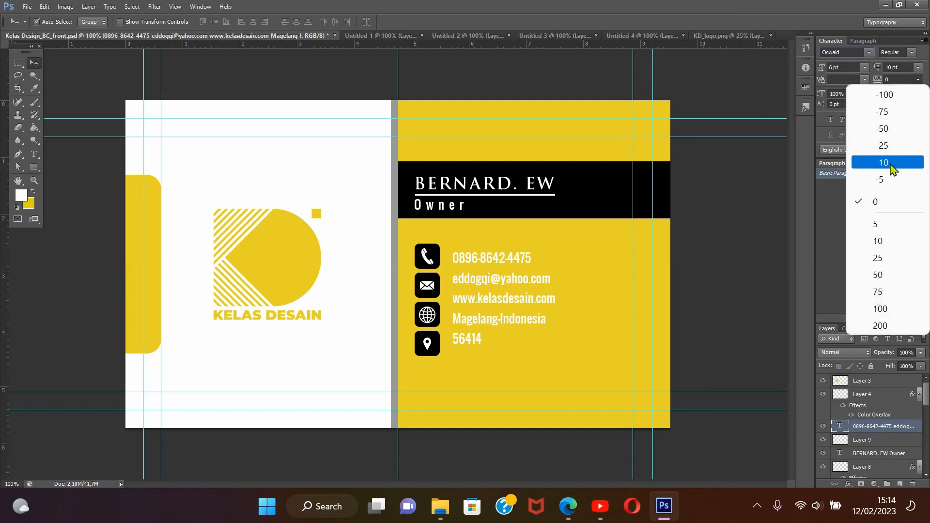
click(880, 325)
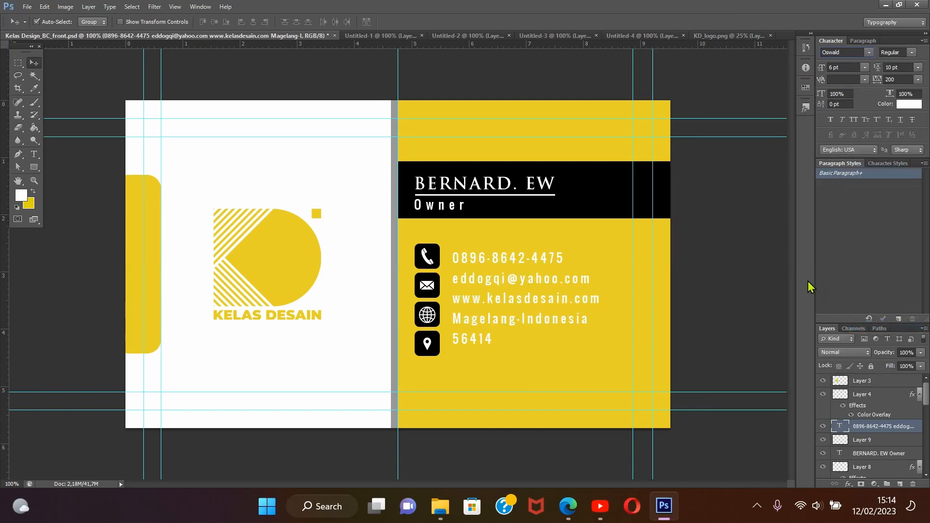
click(870, 53)
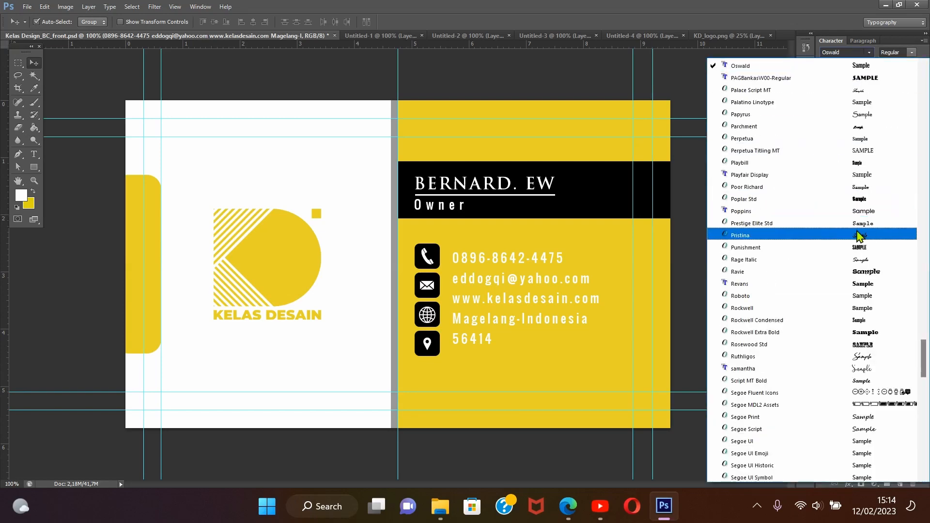
scroll(857, 237, up, 1)
scroll(858, 237, up, 9)
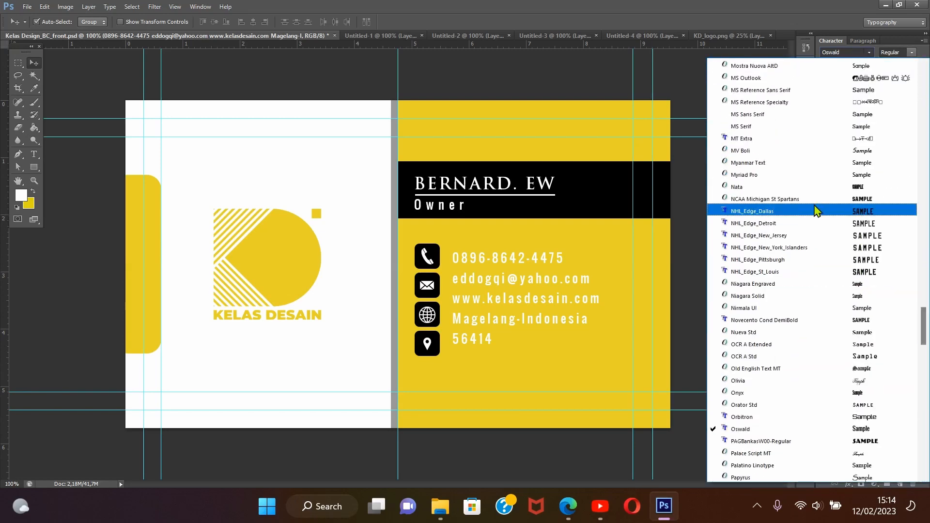
scroll(829, 126, up, 5)
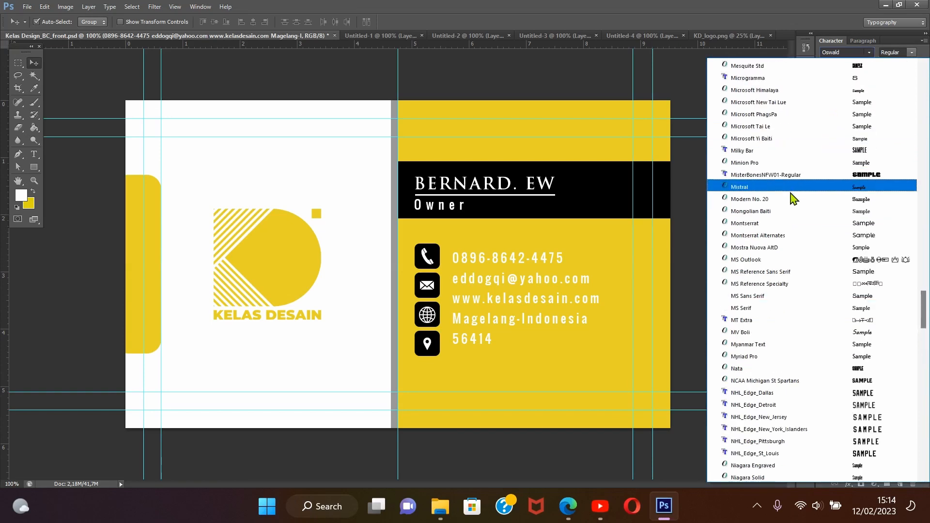
scroll(800, 232, down, 7)
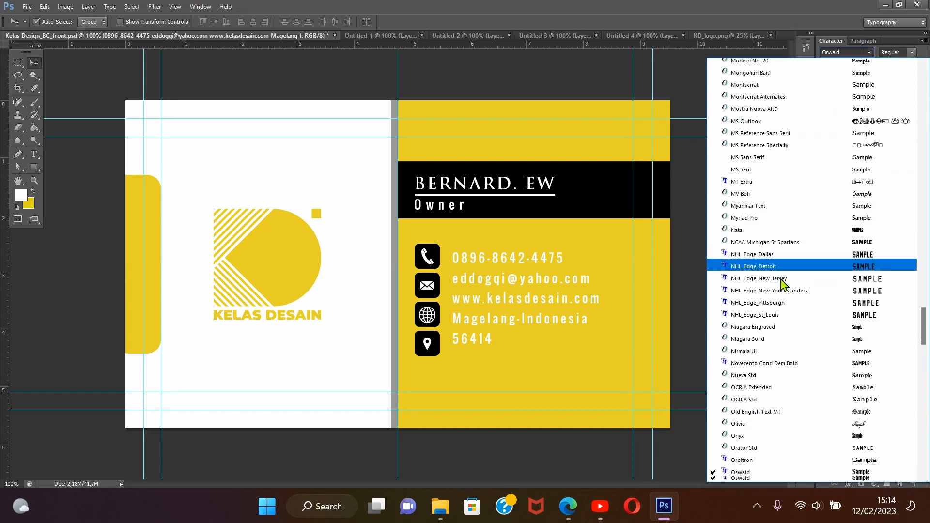
scroll(769, 304, down, 1)
scroll(763, 267, up, 9)
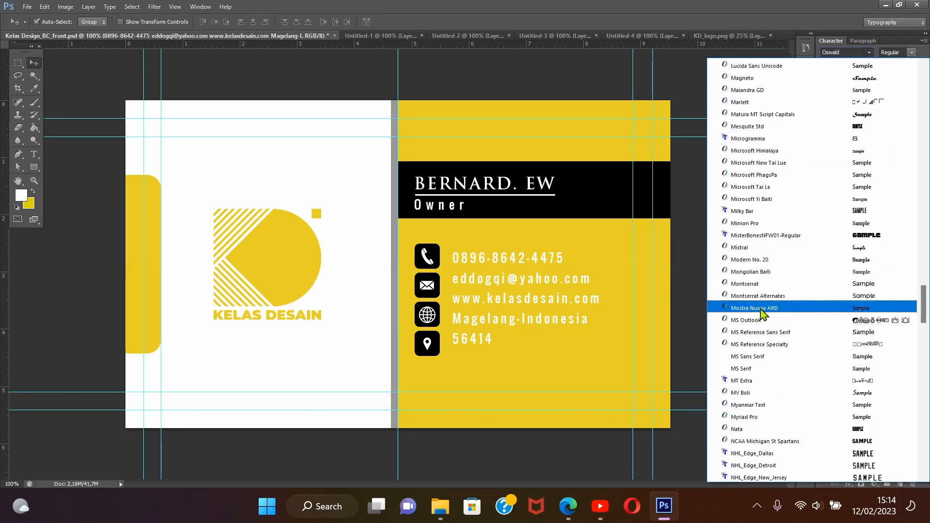
scroll(756, 224, up, 7)
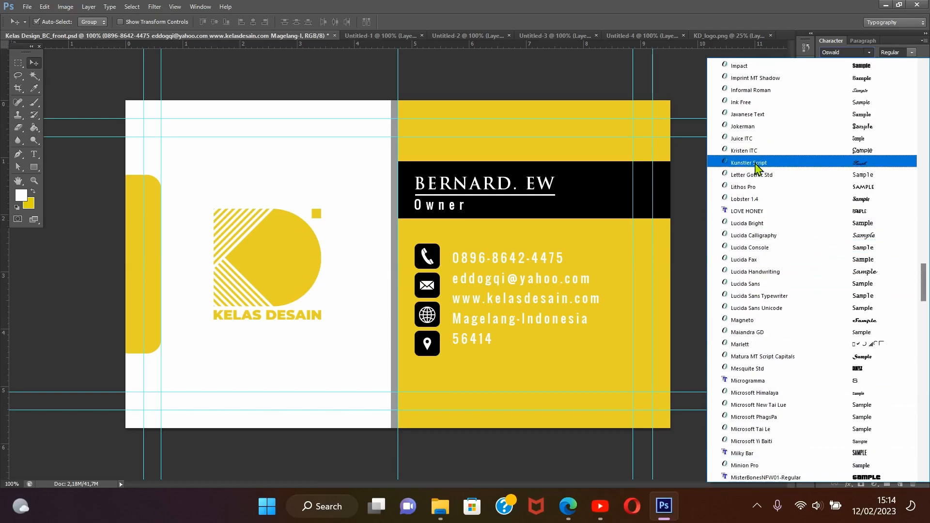
scroll(757, 166, up, 7)
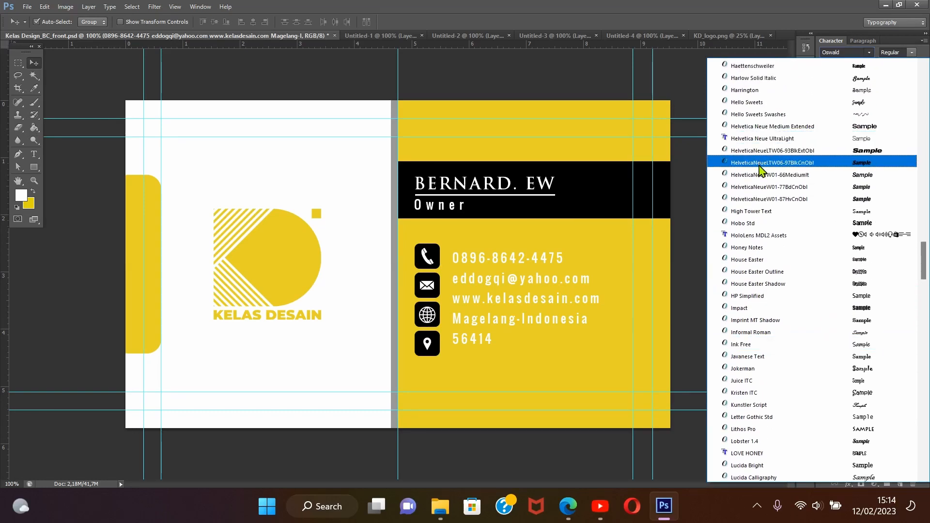
click(767, 128)
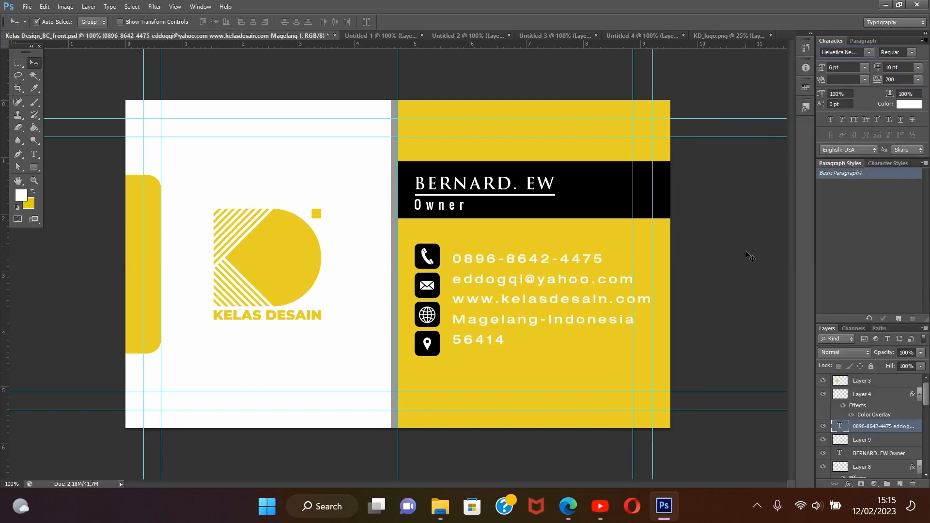
Set the contact text's leading to 14 pt and nudge the block about 0.03 cm towards the contact icons
click(919, 67)
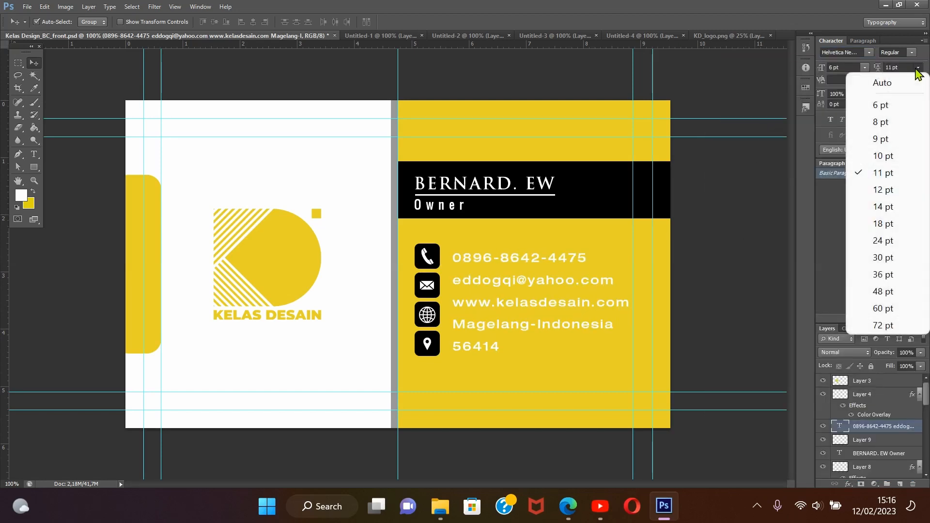
click(893, 207)
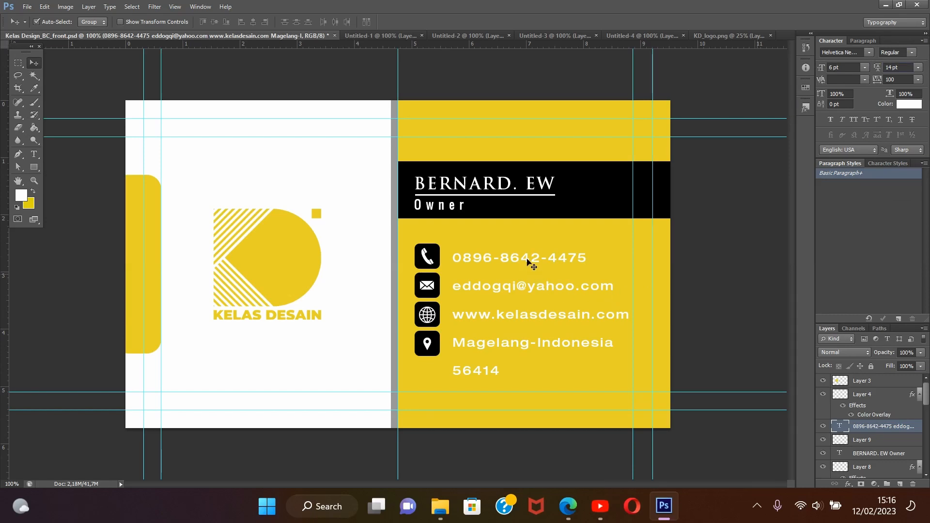
mouse_move(527, 259)
mouse_down()
mouse_move(539, 287)
mouse_move(525, 260)
mouse_up()
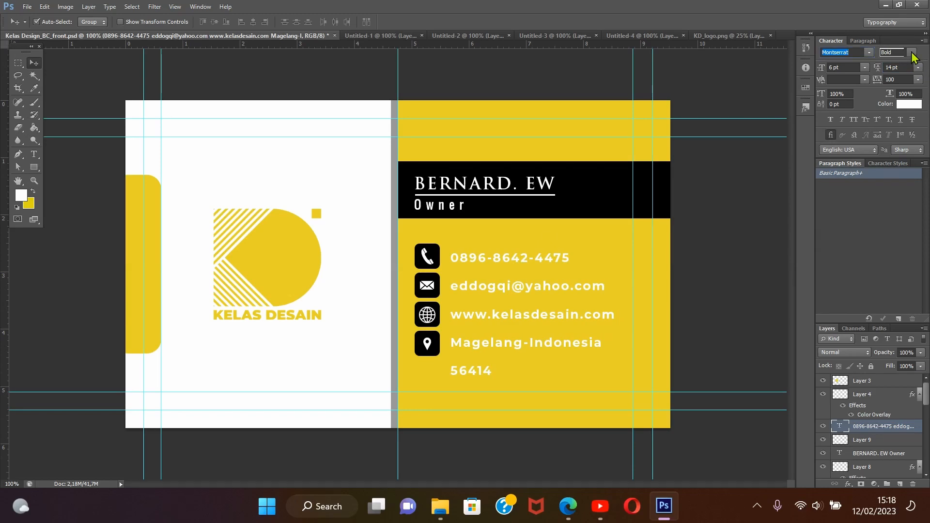
Change the contact text block's font to Montserrat in the Regular style
click(896, 52)
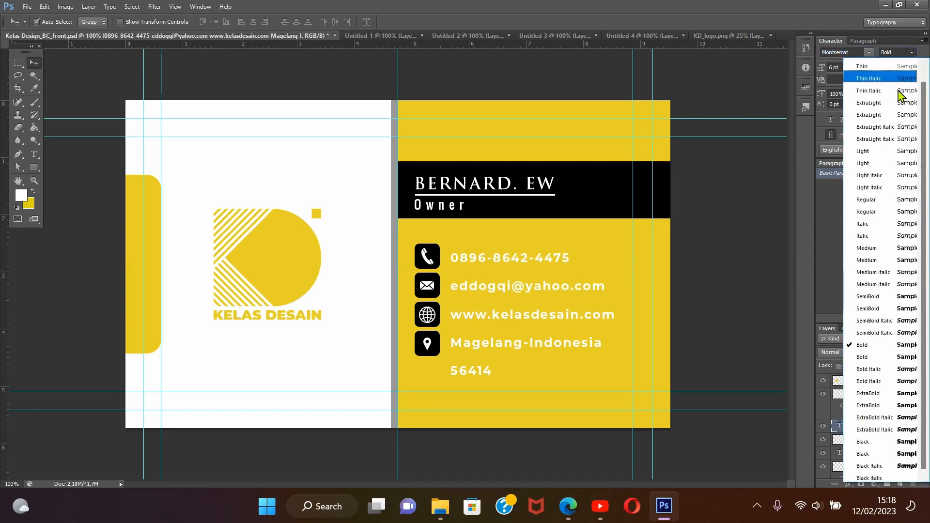
click(867, 212)
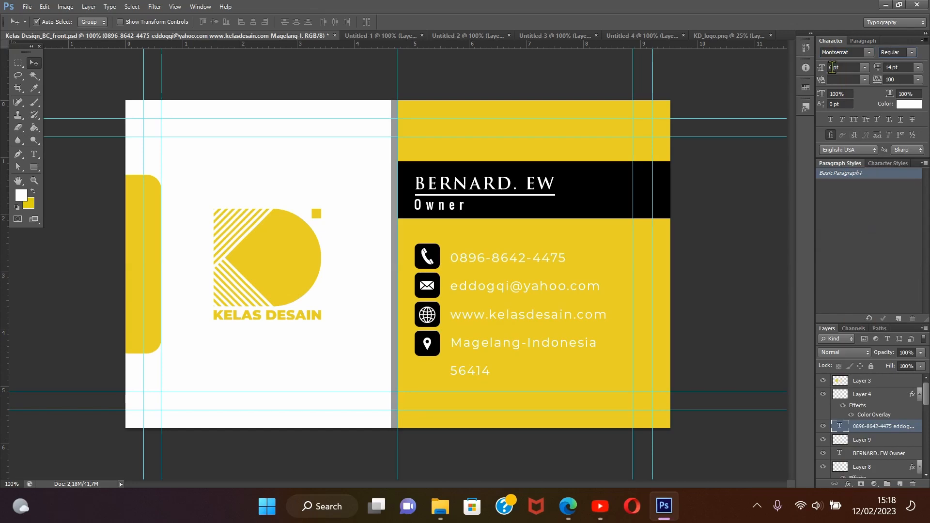
click(252, 189)
Save a JPEG copy of the card as Kelas Design_BC_front.jpg in Downloads, with quality 12 (Maximum) and the Baseline ("Standard") format
click(26, 6)
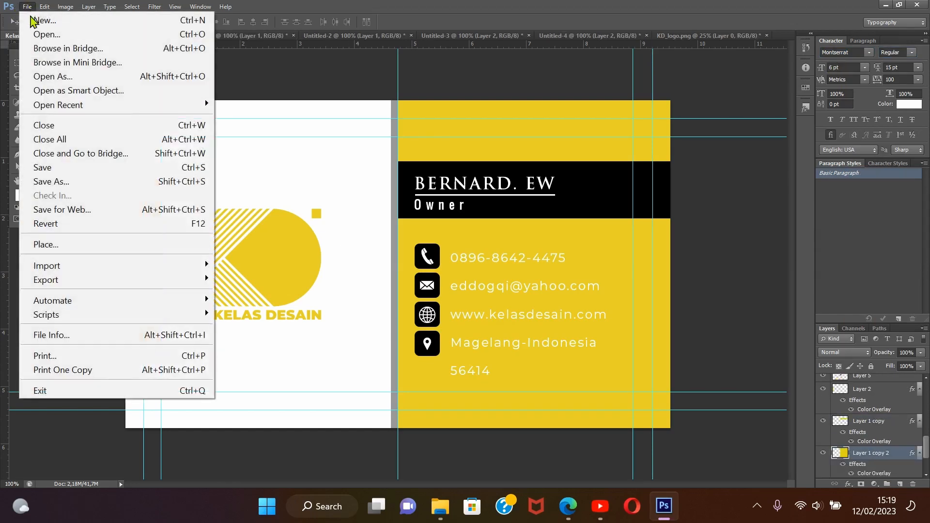
click(73, 182)
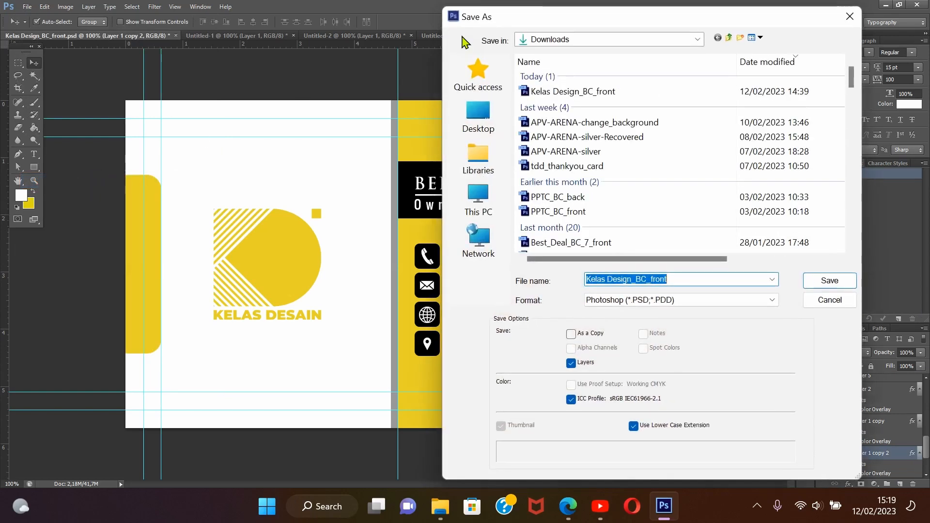
click(770, 301)
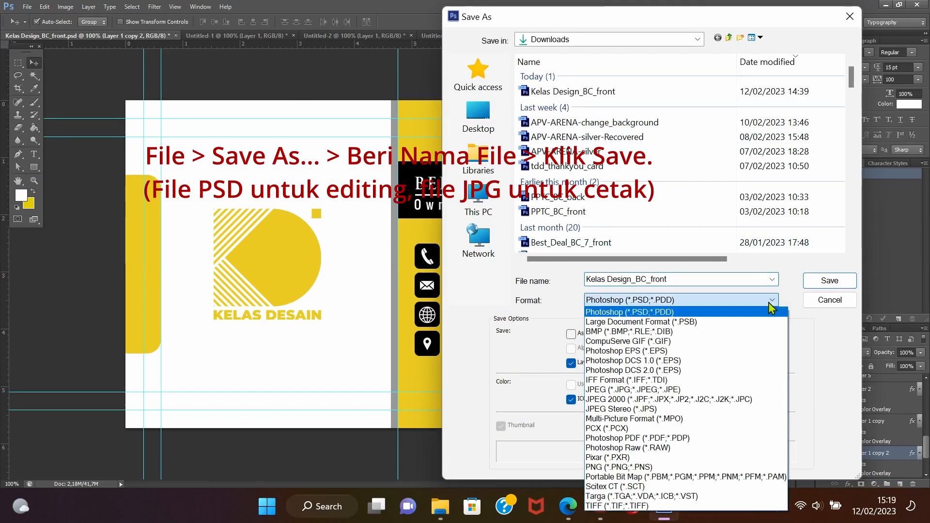
click(693, 390)
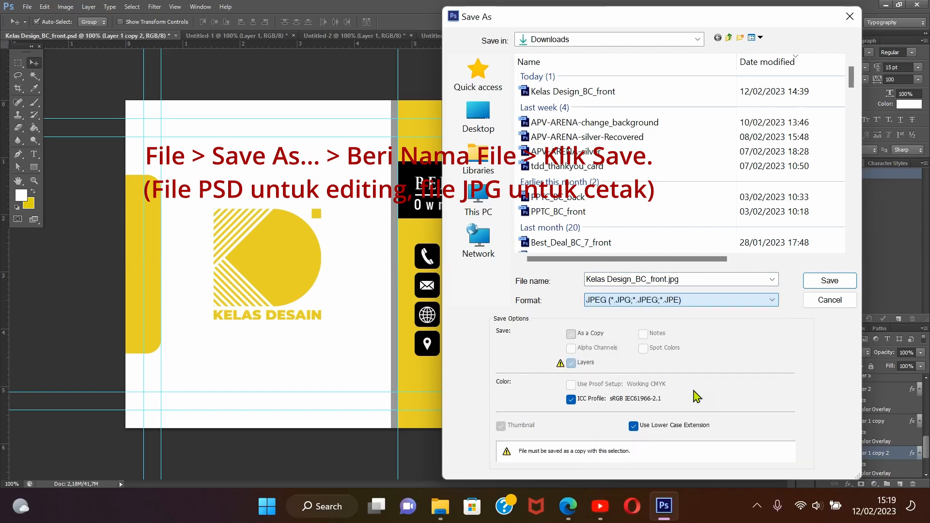
click(830, 284)
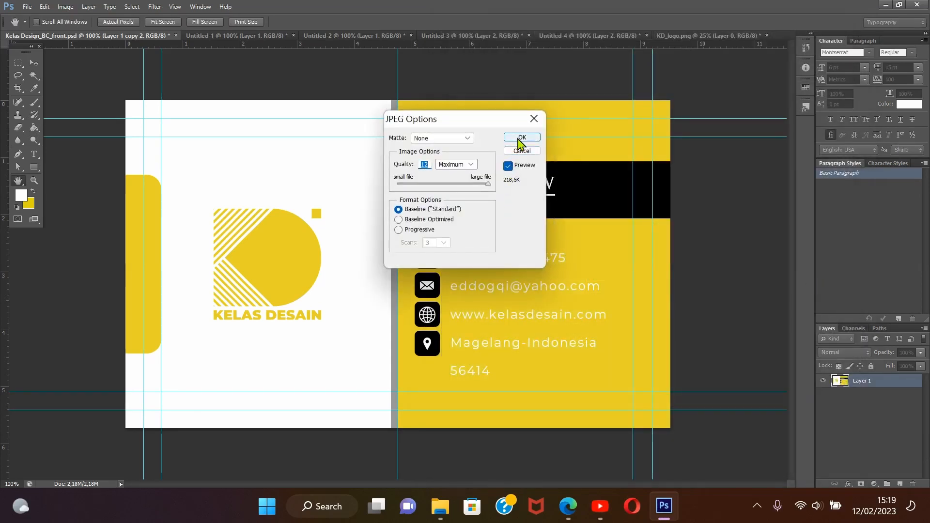
click(522, 139)
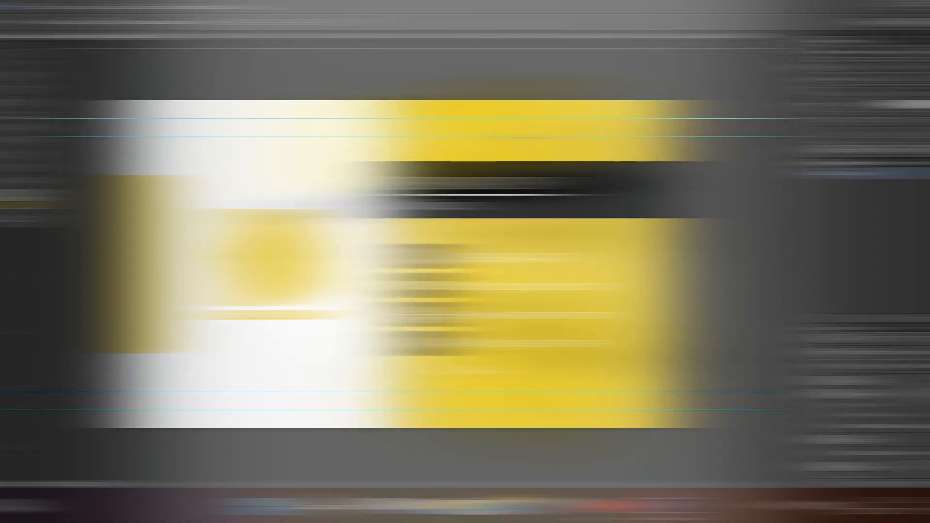